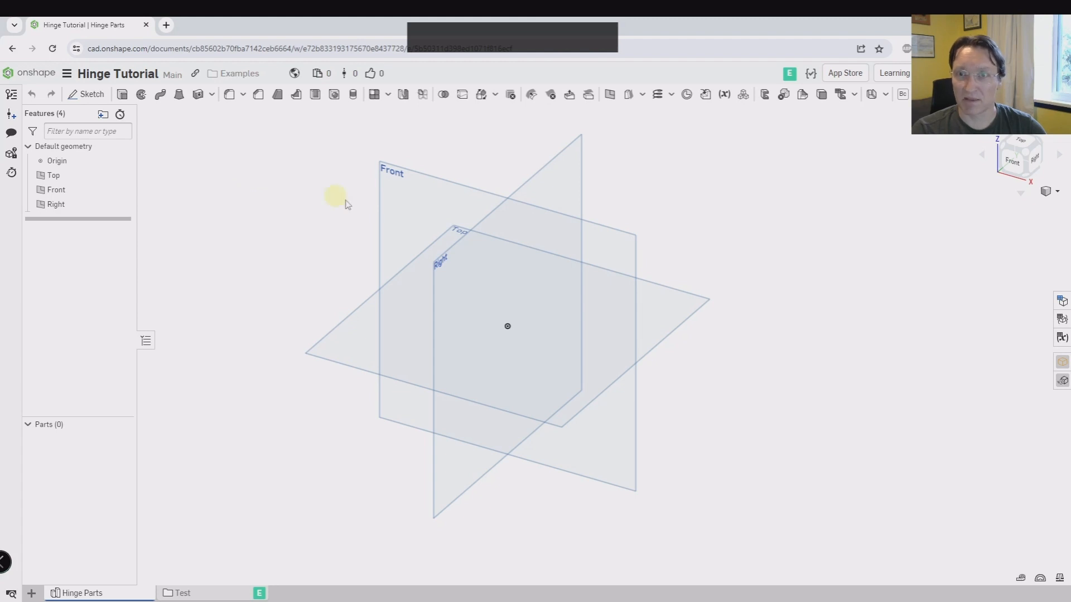
- Start a new sketch on the Front plane and view it face-on
{"action": "left_click", "coordinate": [401, 185]}
{"action": "key", "text": "shift+s"}
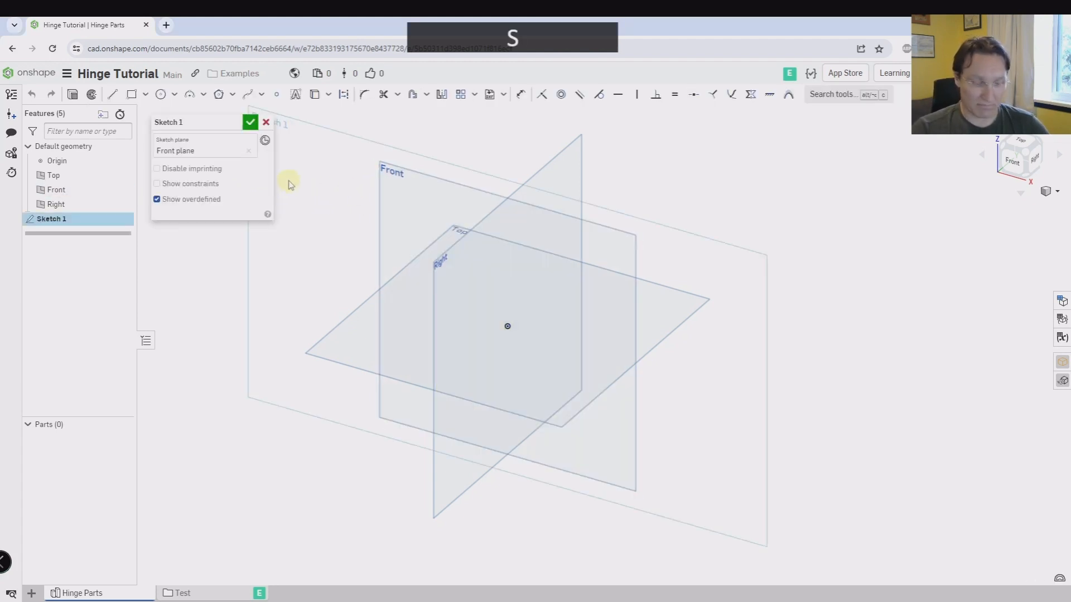
{"action": "key", "text": "n"}
{"action": "middle_click_drag", "start_coordinate": [734, 309], "coordinate": [656, 269]}
{"action": "scroll", "coordinate": [626, 290], "scroll_direction": "up", "scroll_amount": 4}
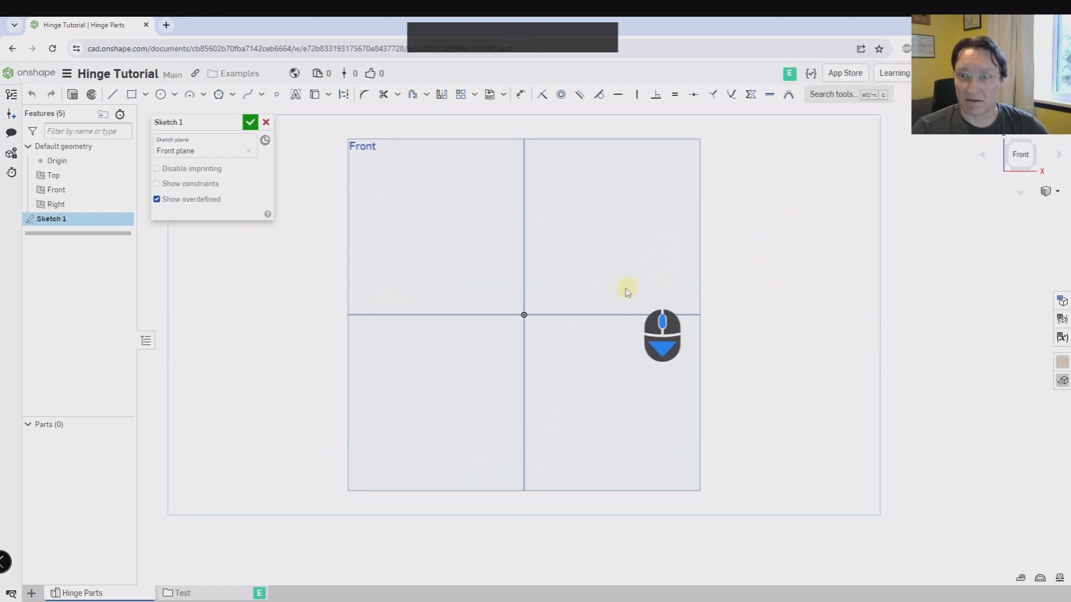
{"action": "scroll", "coordinate": [552, 277], "scroll_direction": "down", "scroll_amount": 2}
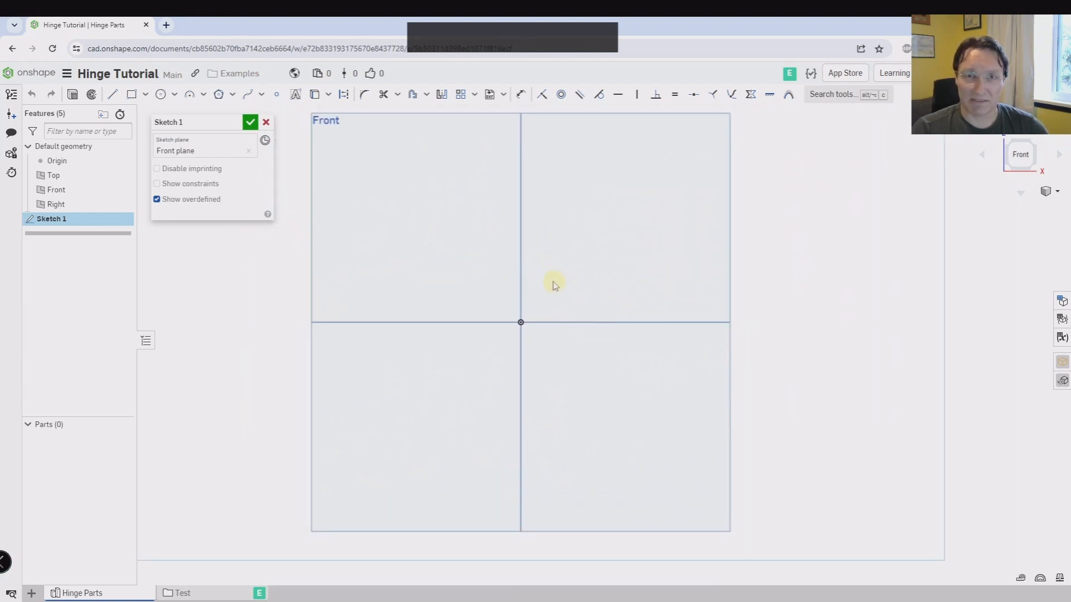
- Sketch a circle about 13 mm in diameter centred on the origin and drive its diameter with a new length variable named PinDiameter
{"action": "left_click", "coordinate": [161, 94]}
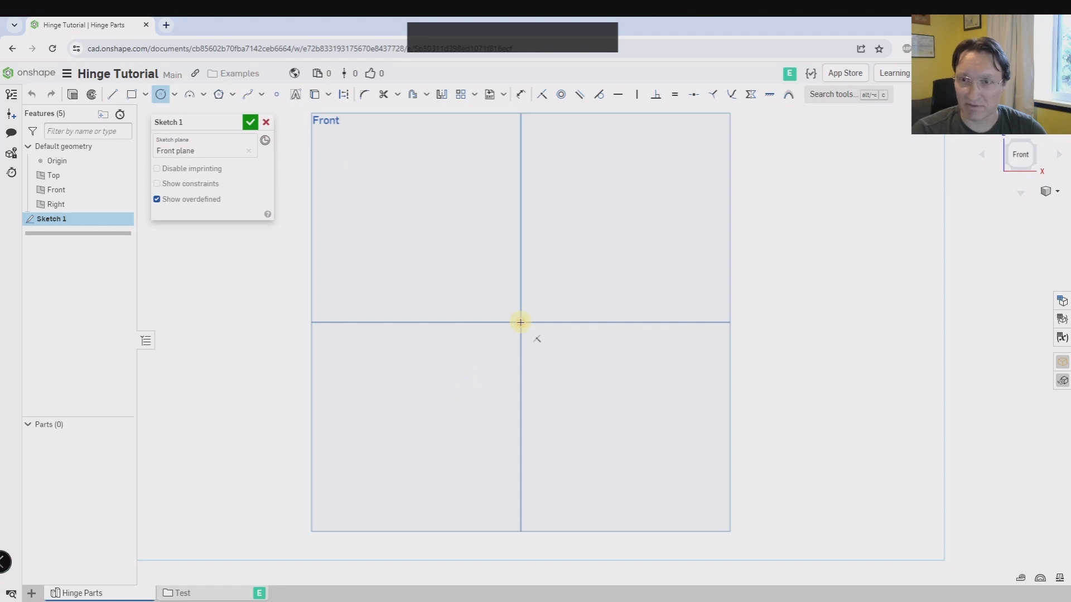
{"action": "left_click", "coordinate": [520, 322]}
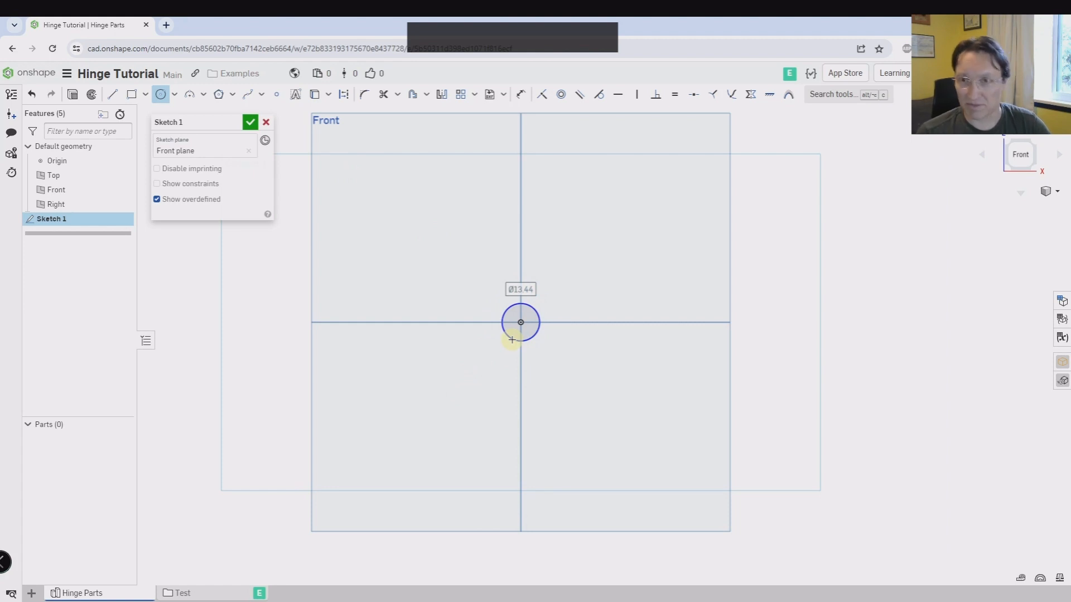
{"action": "type", "text": "1"}
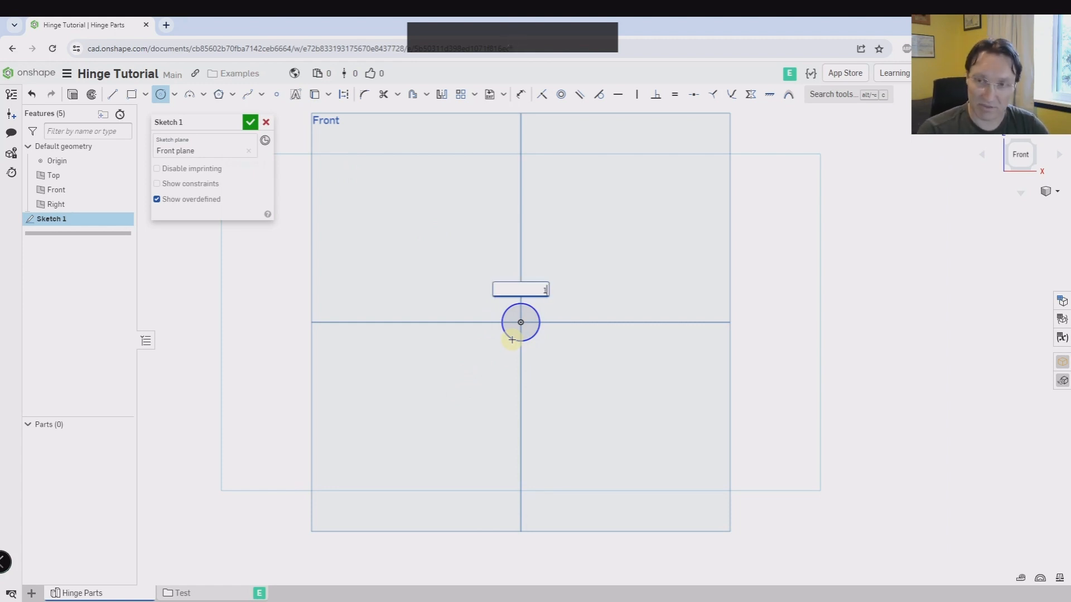
{"action": "key", "text": "BackSpace"}
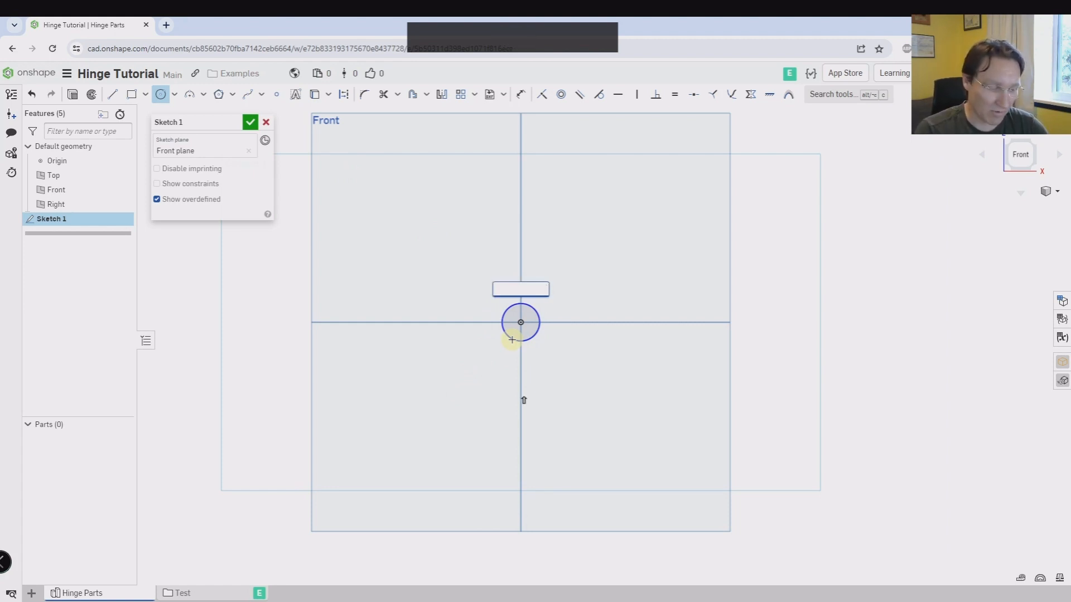
{"action": "type", "text": "#"}
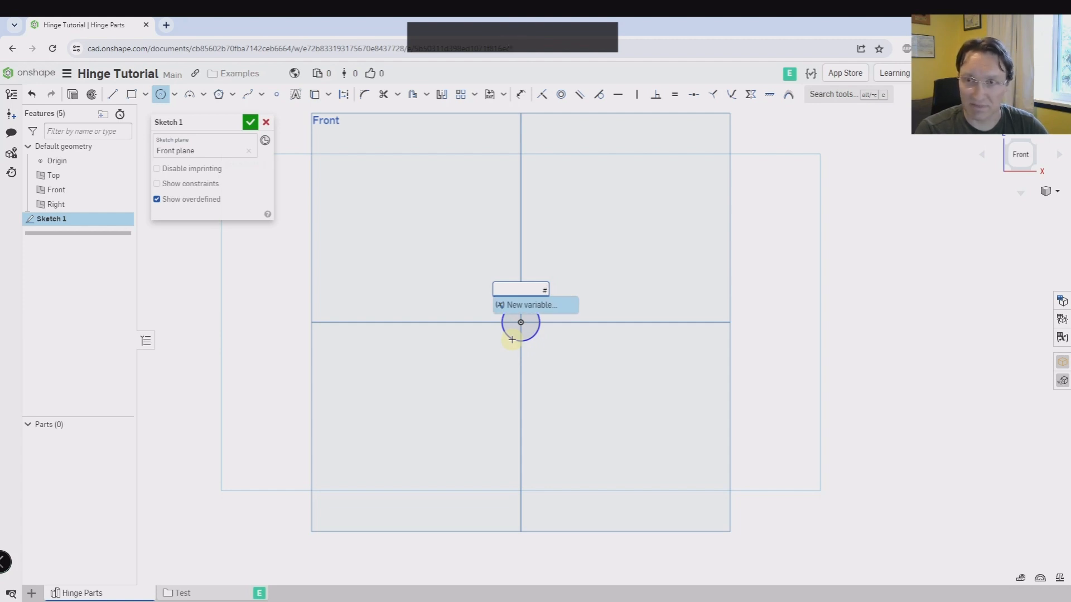
{"action": "type", "text": "Pin"}
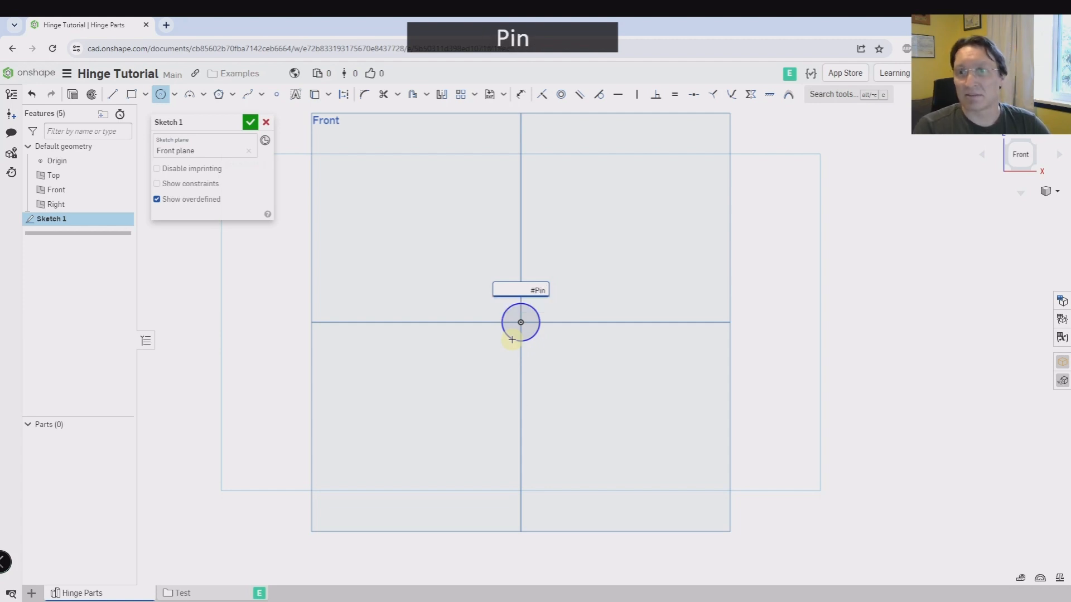
{"action": "type", "text": "Diameter"}
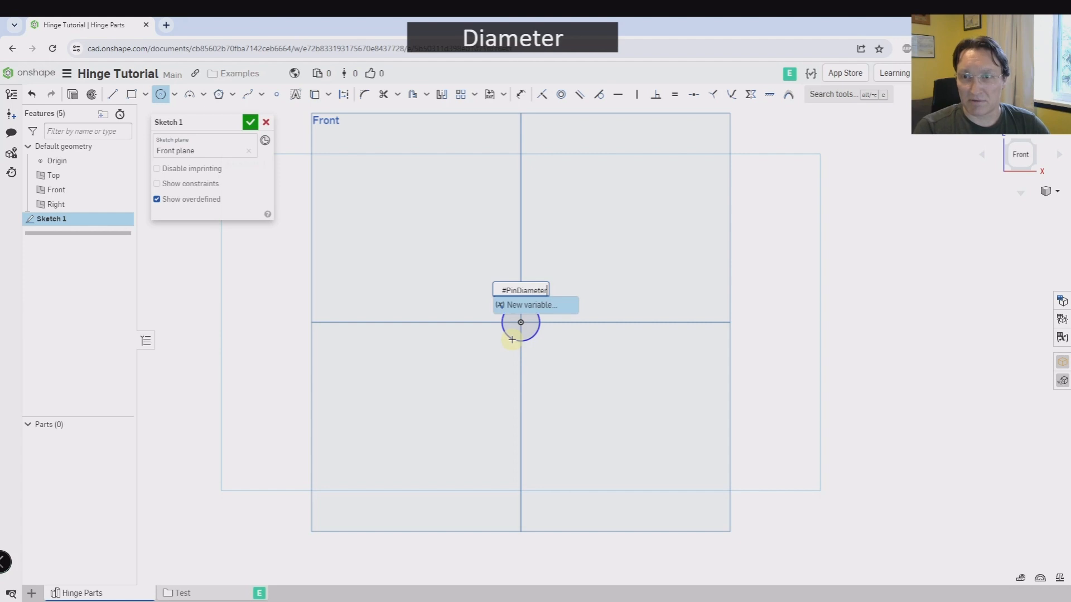
{"action": "key", "text": "Return"}
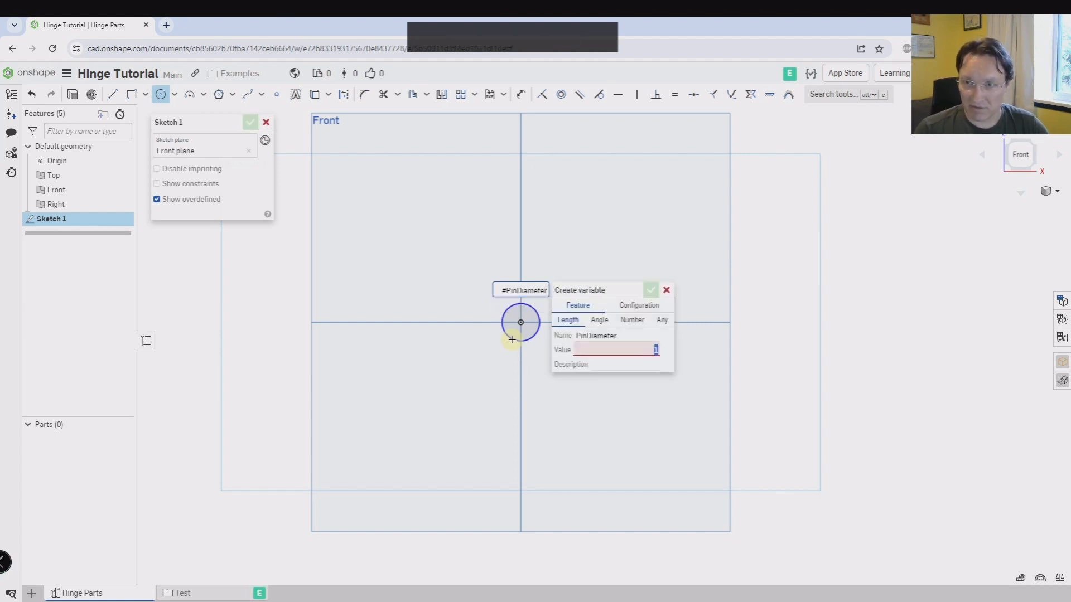
- Set the new PinDiameter variable to 3 mm and apply it as the circle's diameter
{"action": "type", "text": ".125"}
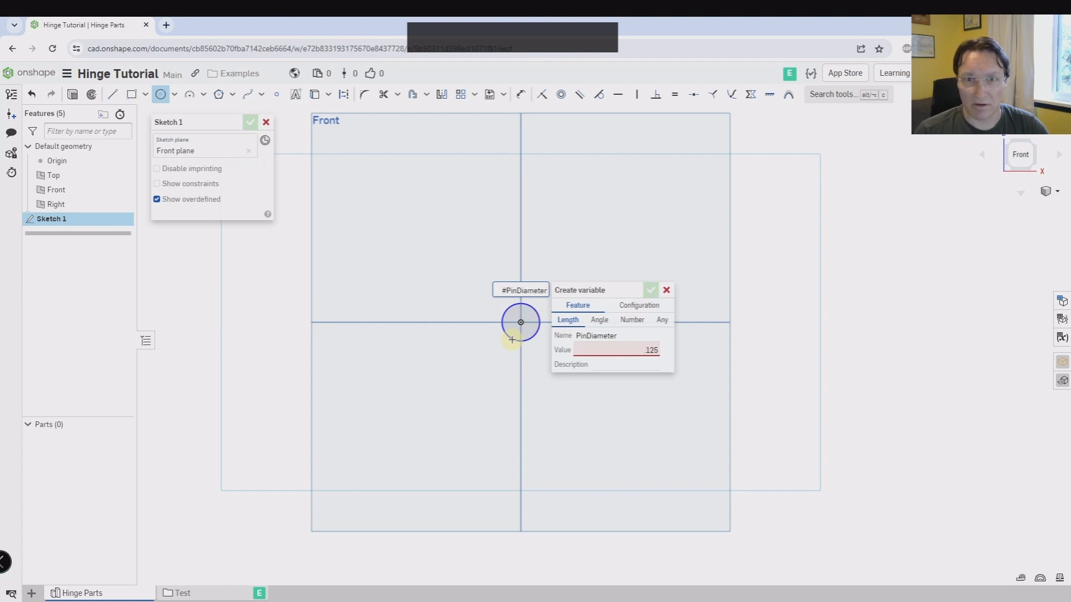
{"action": "key", "text": "BackSpace"}
{"action": "key", "text": "BackSpace"}
{"action": "key", "text": "BackSpace"}
{"action": "key", "text": "BackSpace"}
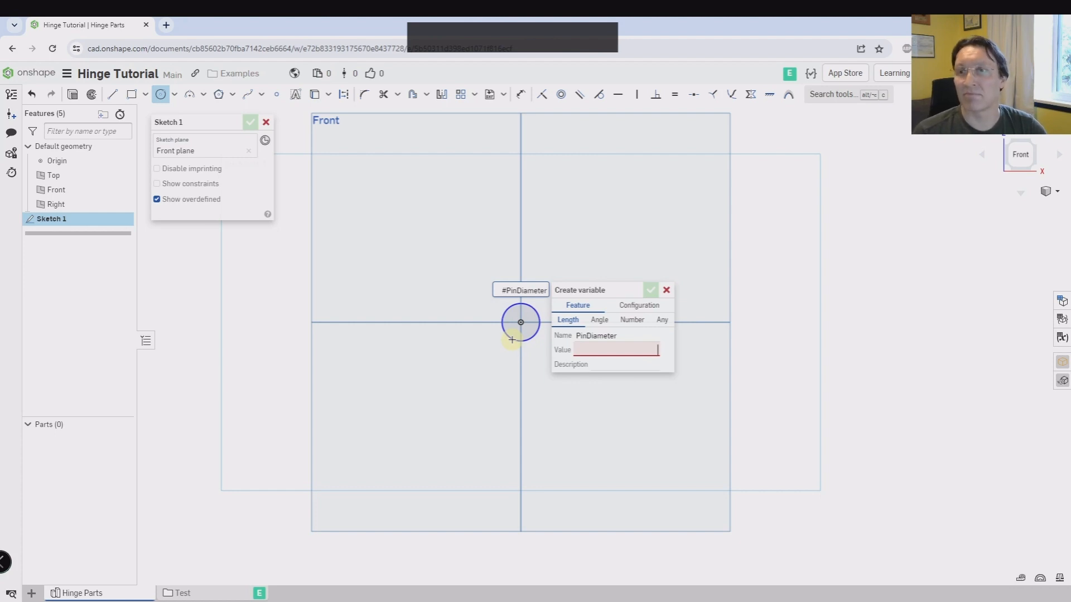
{"action": "type", "text": "3"}
{"action": "key", "text": "Return"}
{"action": "key", "text": "Return"}
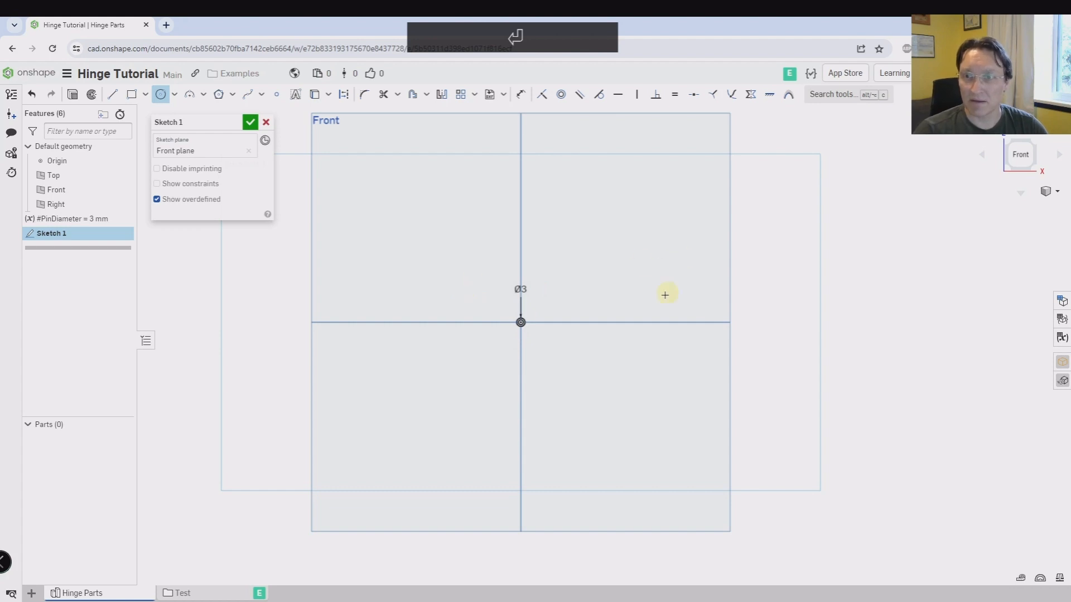
- Sketch a larger concentric circle at the origin, about 2.1 mm outside the pin circle
{"action": "scroll", "coordinate": [445, 294], "scroll_direction": "up", "scroll_amount": 5}
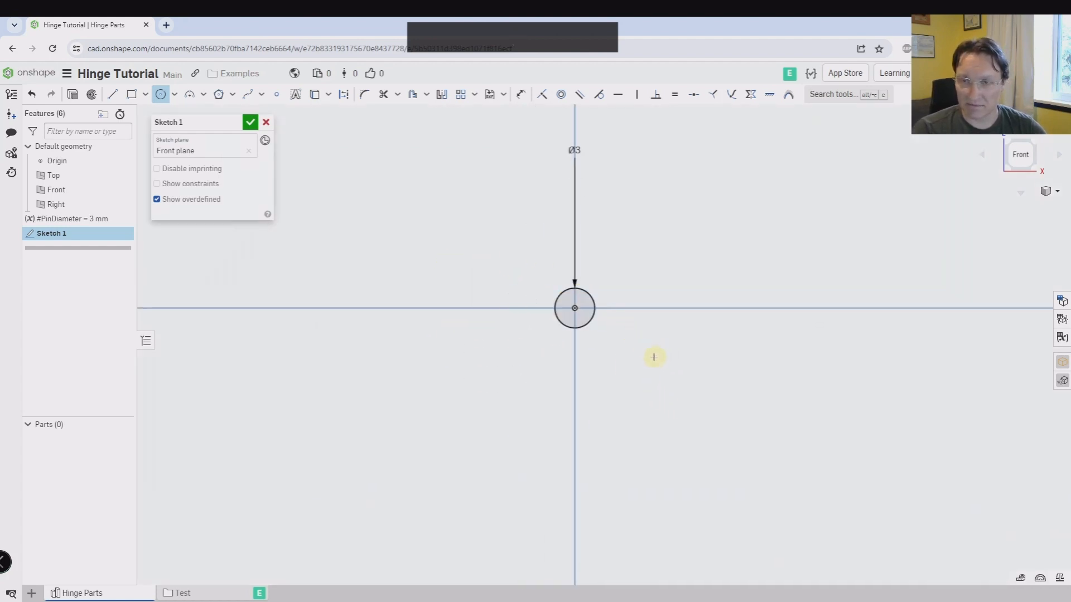
{"action": "left_click", "coordinate": [574, 306]}
{"action": "left_click", "coordinate": [607, 342]}
- Dimension the gap between the two circles with a new length variable named Thickness set to 1.5 mm
{"action": "key", "text": "d"}
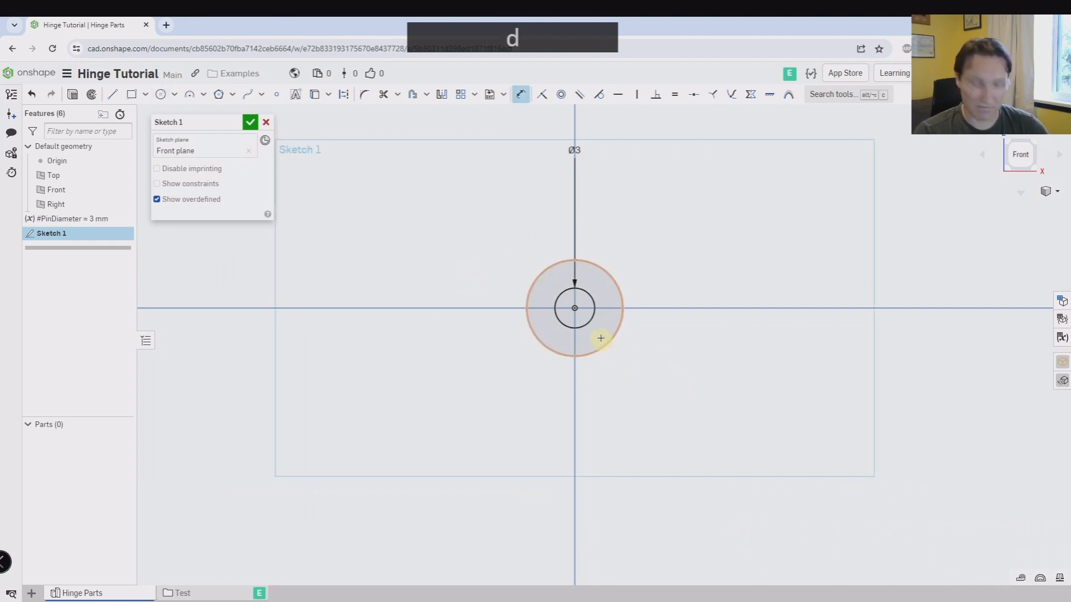
{"action": "left_click", "coordinate": [588, 319]}
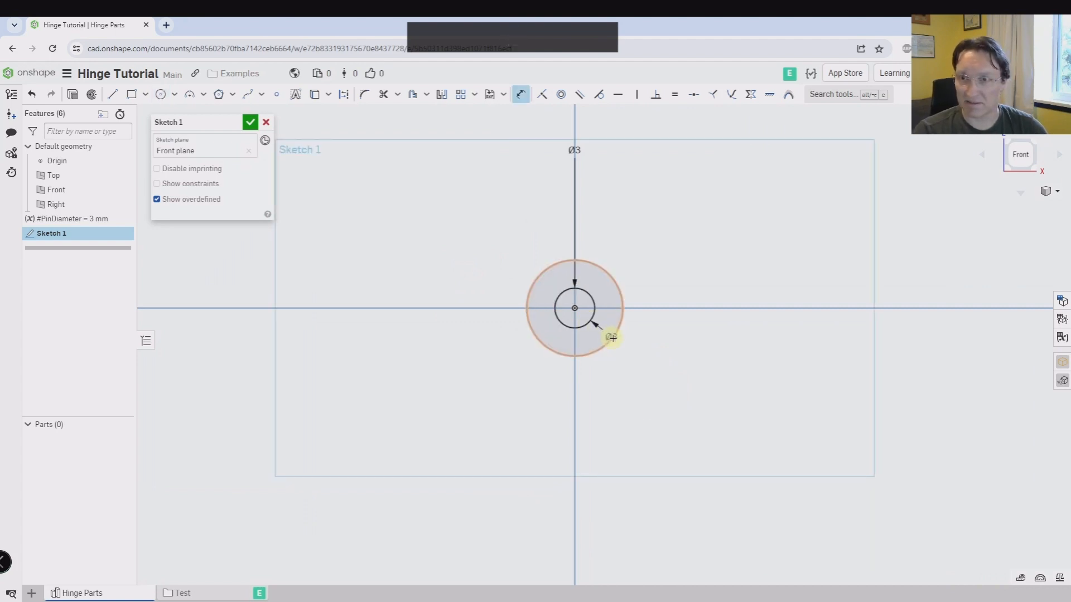
{"action": "left_click", "coordinate": [654, 366]}
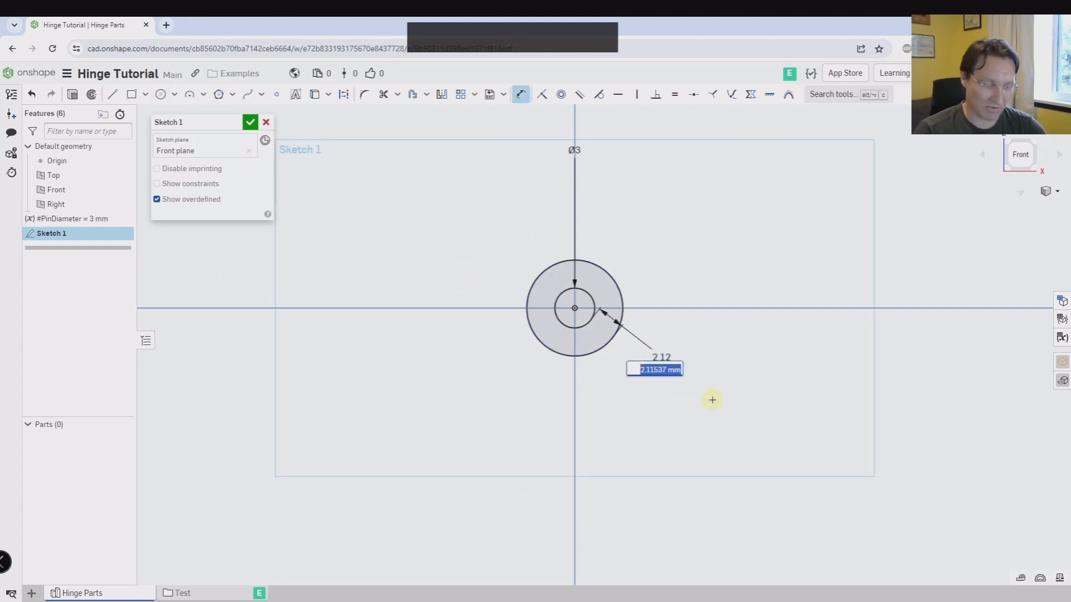
{"action": "type", "text": "#"}
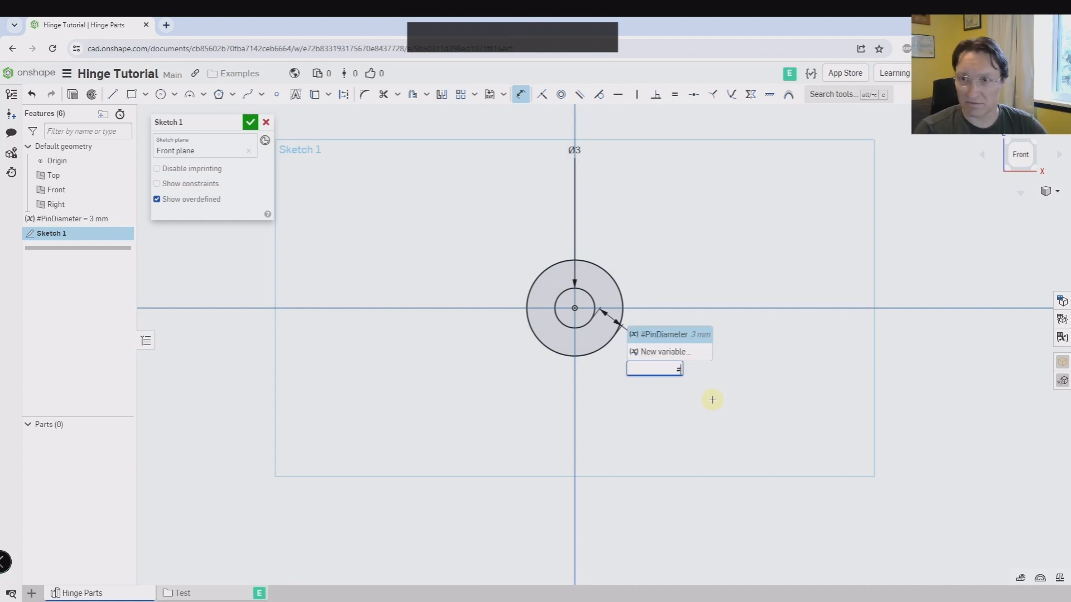
{"action": "type", "text": "Thi"}
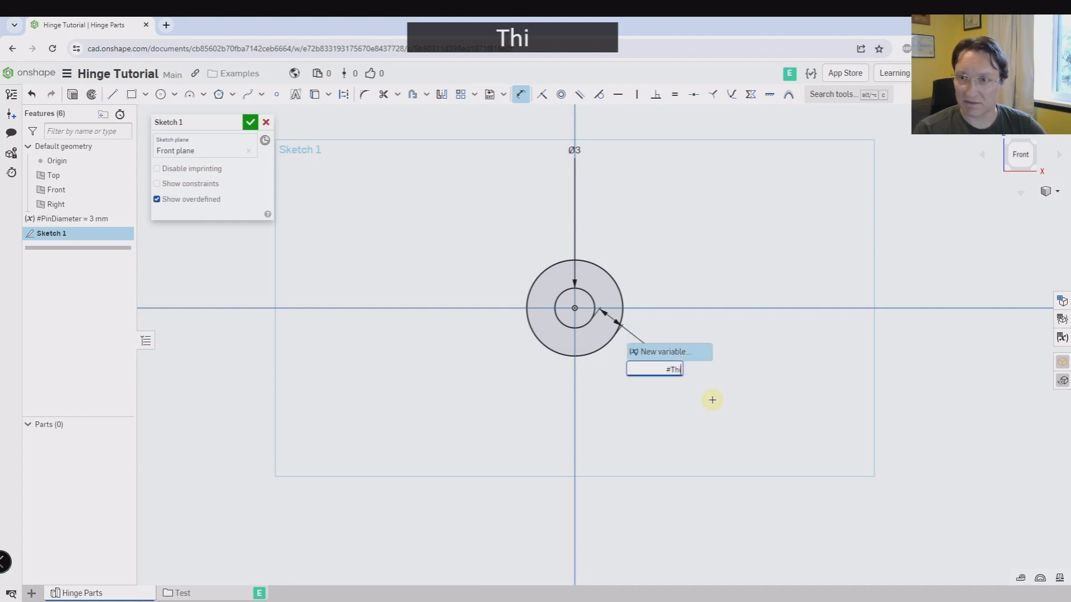
{"action": "type", "text": "ckness"}
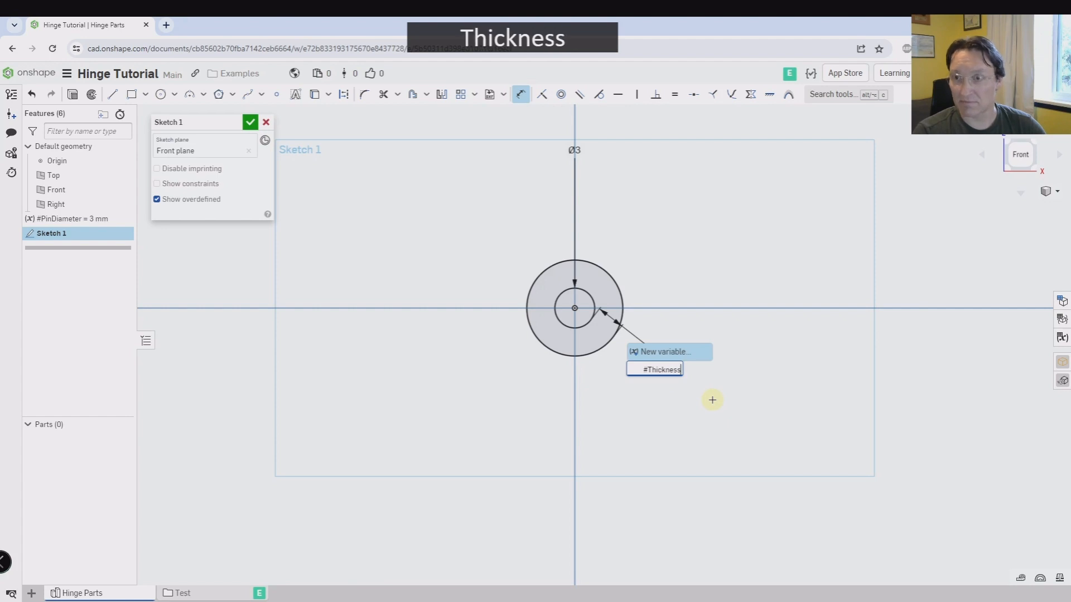
{"action": "key", "text": "Return"}
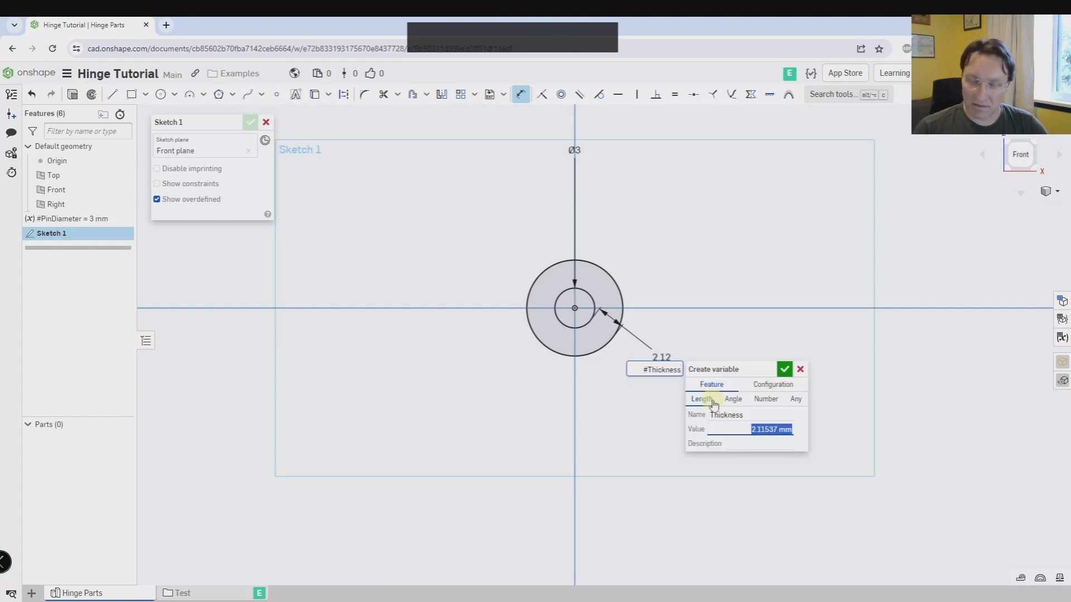
{"action": "type", "text": "1.5"}
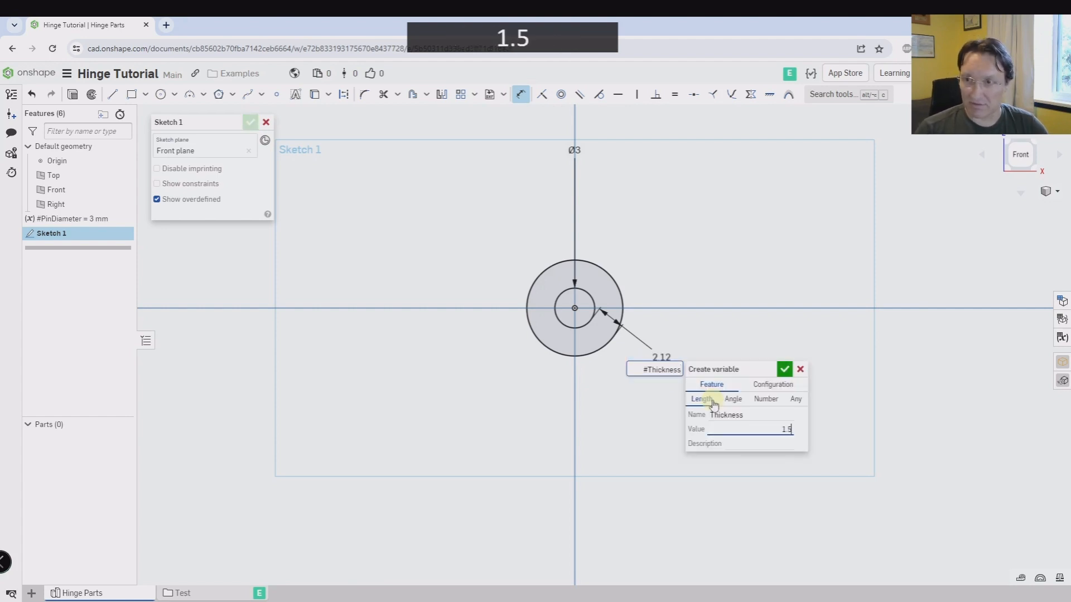
{"action": "key", "text": "Return"}
{"action": "key", "text": "Return"}
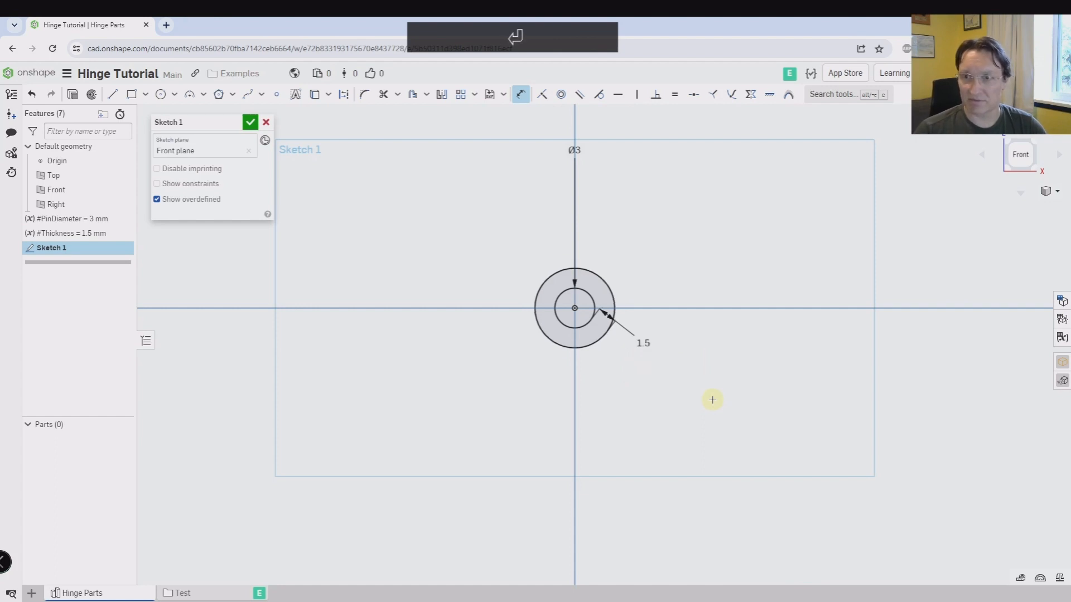
- Sketch a corner rectangle about 22 mm by 1.8 mm, extending left and downward from the lowest point of the inner circle
{"action": "key", "text": "g"}
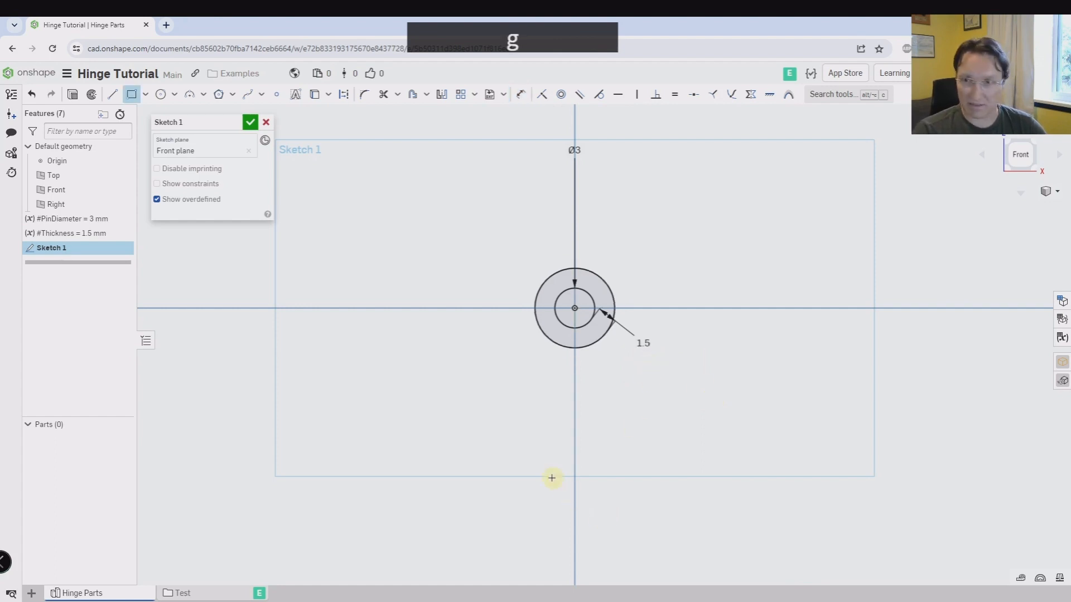
{"action": "left_click", "coordinate": [574, 328]}
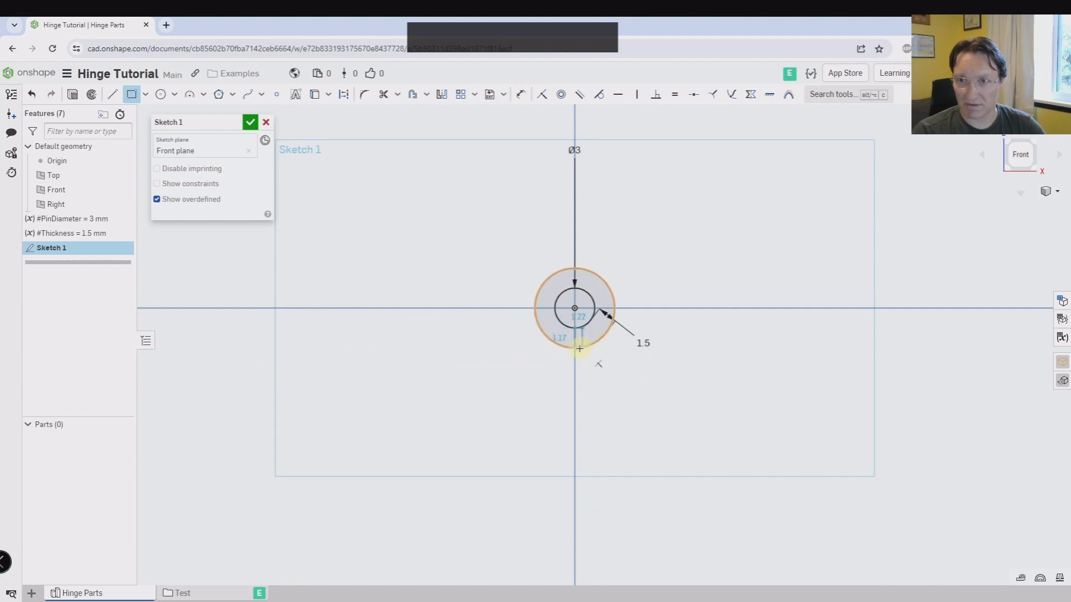
{"action": "left_click", "coordinate": [282, 351]}
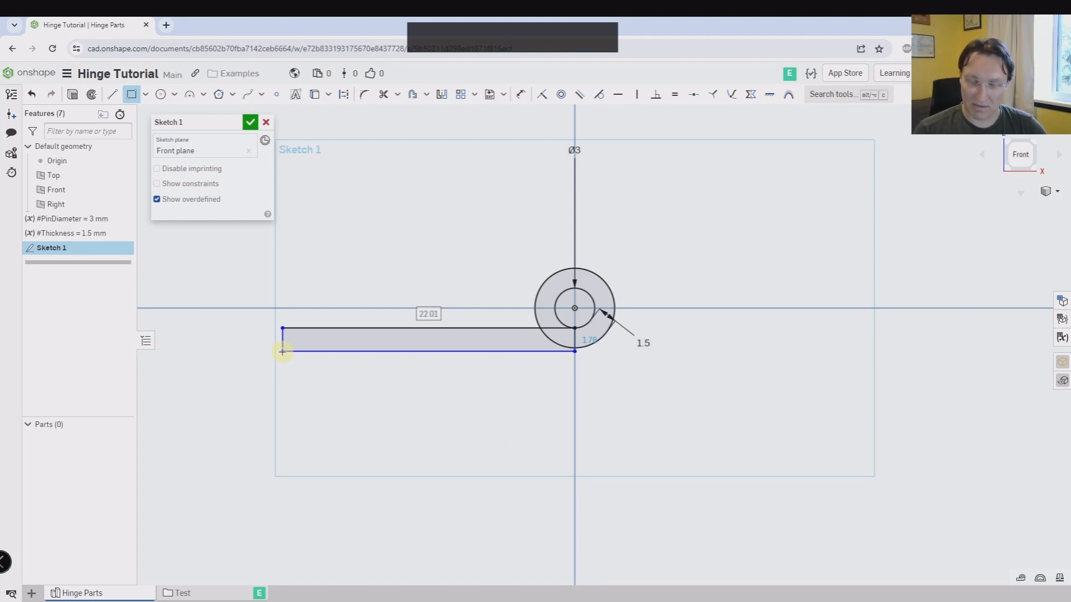
- Set the rectangle's horizontal length to #Width/2, creating the length variable Width with a value of 60 mm
{"action": "type", "text": "2"}
{"action": "key", "text": "BackSpace"}
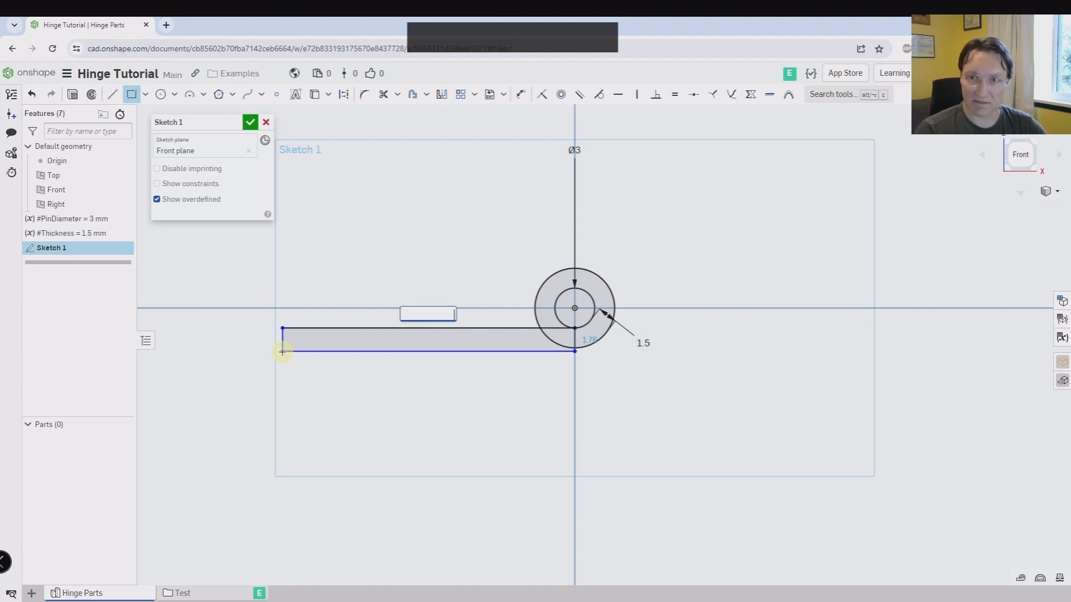
{"action": "type", "text": "#"}
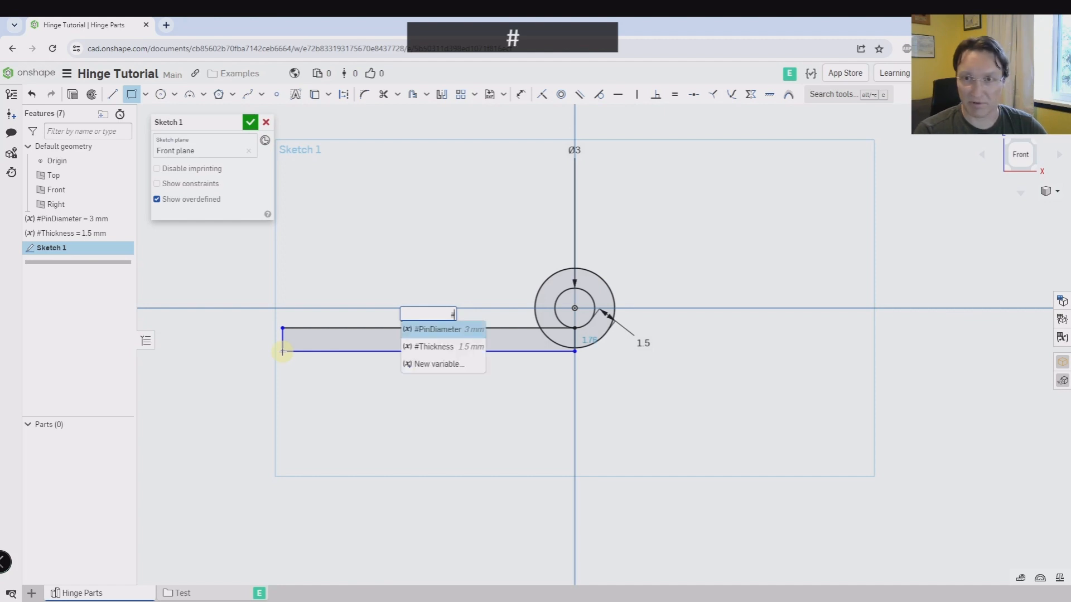
{"action": "type", "text": "Wid"}
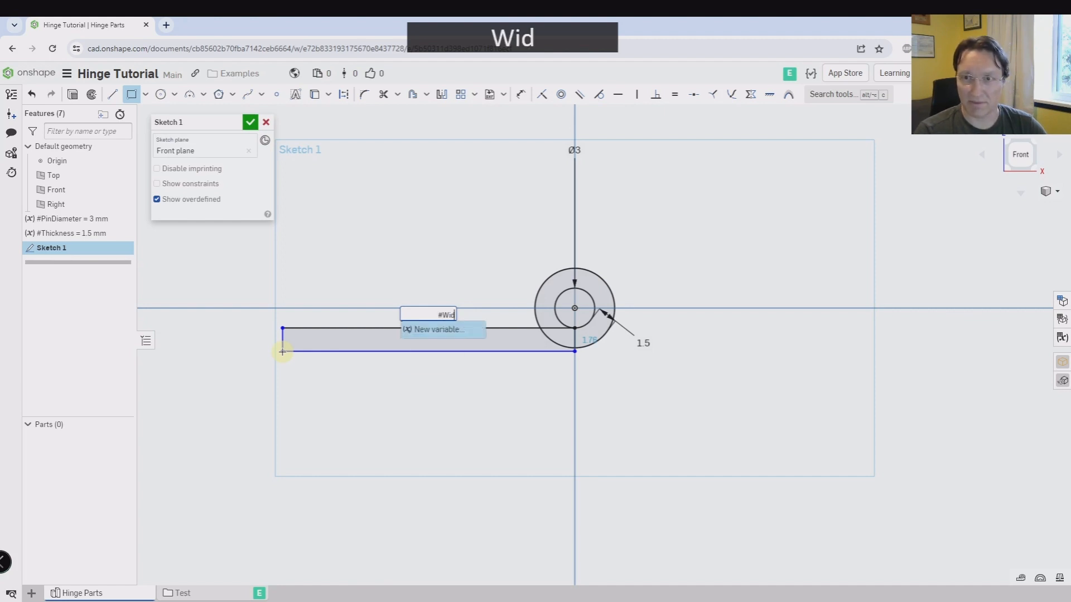
{"action": "type", "text": "th"}
{"action": "key", "text": "Return"}
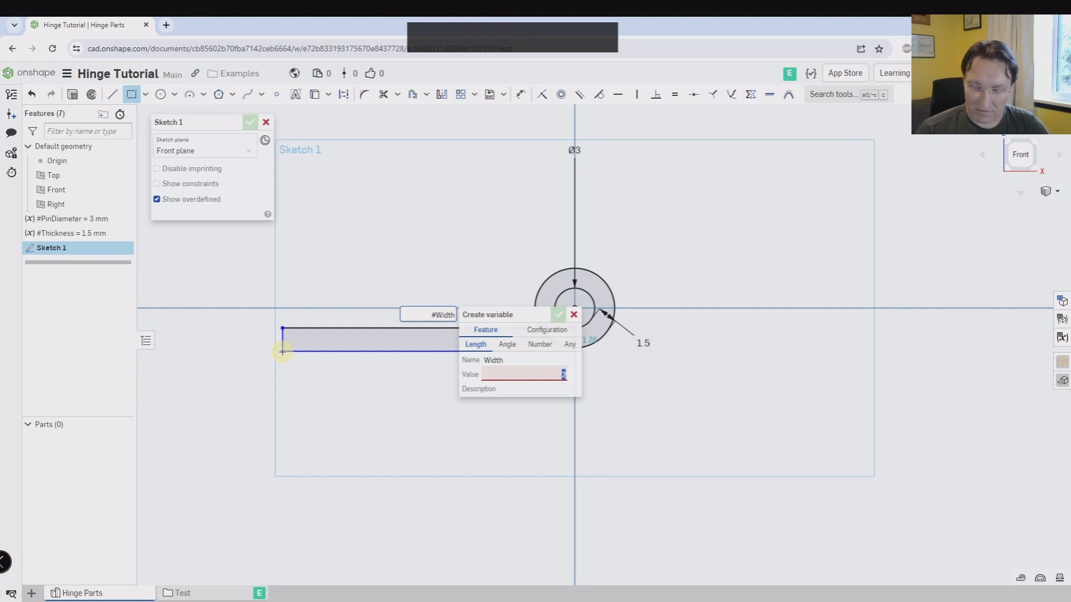
{"action": "type", "text": "60"}
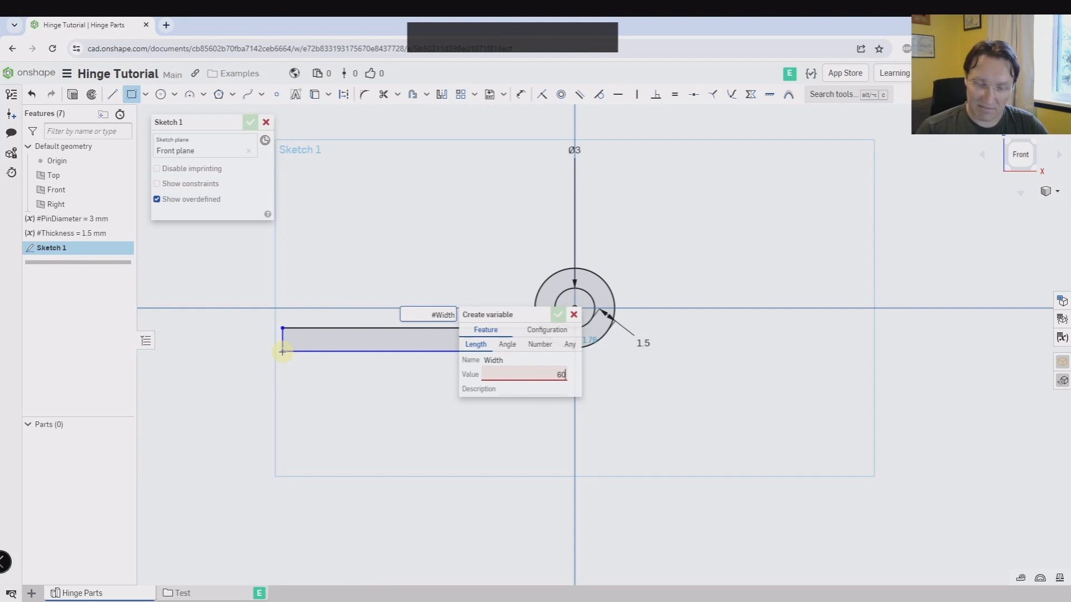
{"action": "key", "text": "Return"}
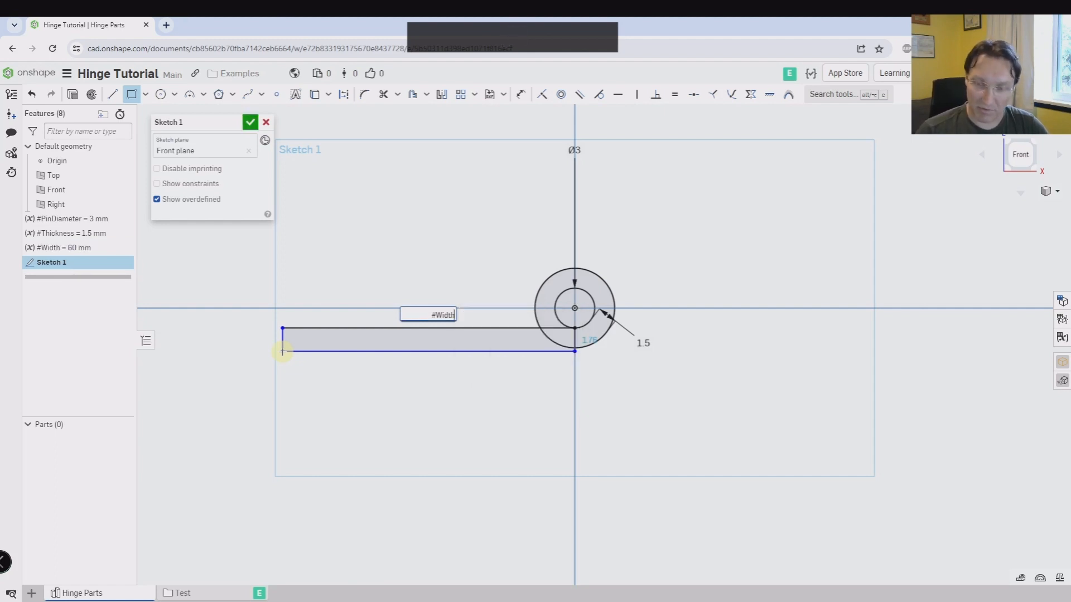
{"action": "type", "text": "/2"}
{"action": "key", "text": "Return"}
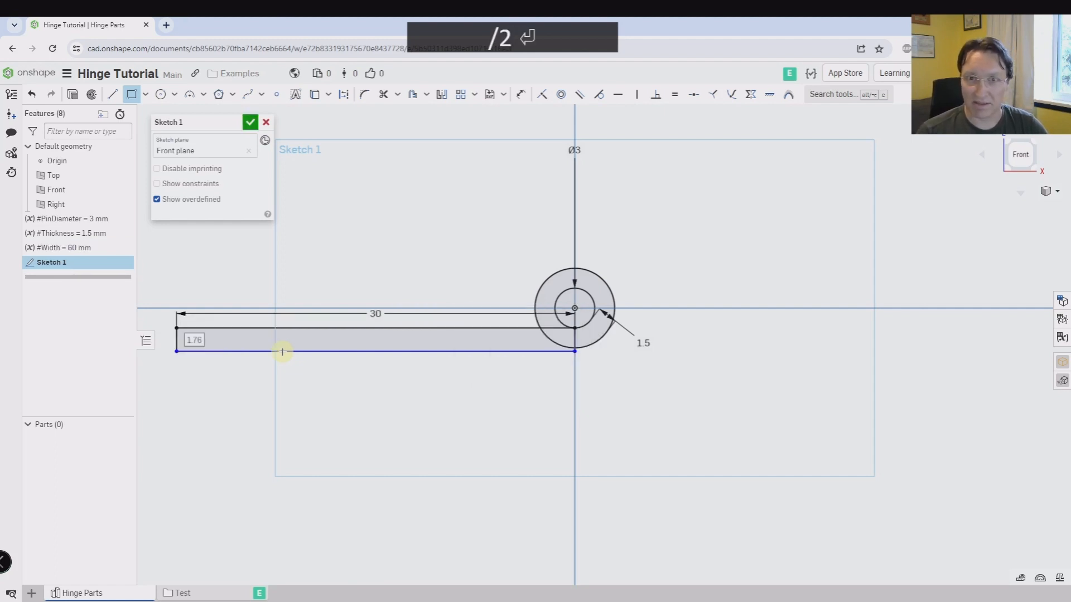
{"action": "key", "text": "Escape"}
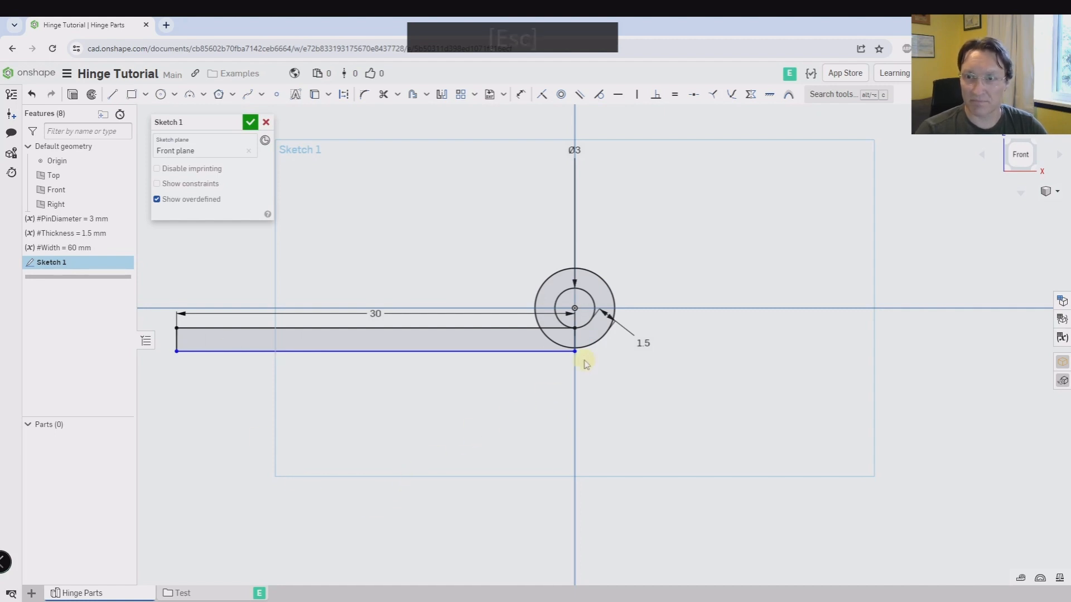
- Make the rectangle's free lower corner coincident with the outer circle
{"action": "left_click", "coordinate": [585, 352]}
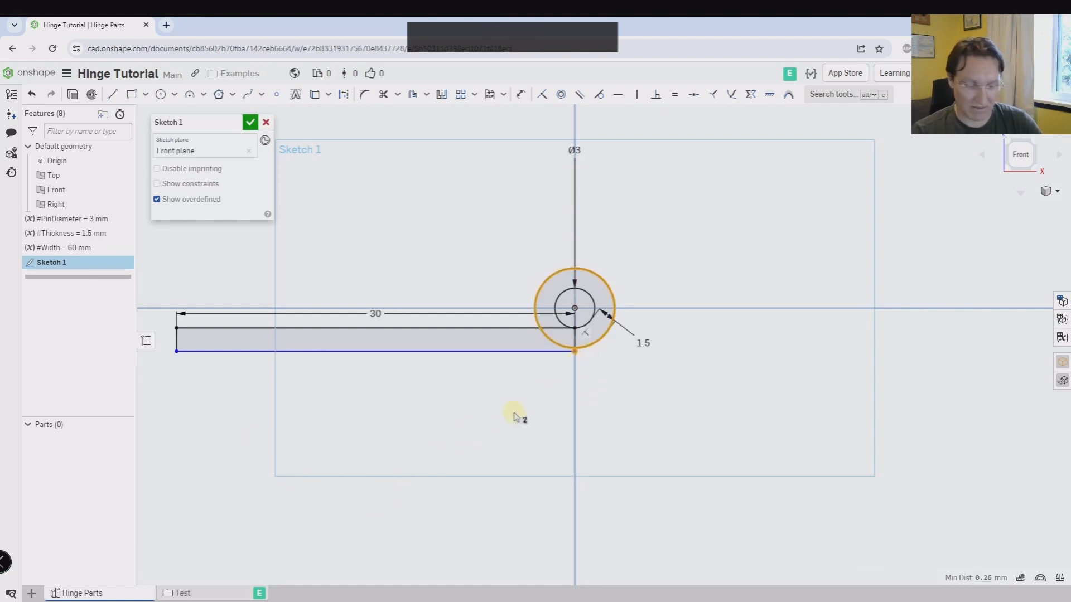
{"action": "key", "text": "i"}
{"action": "scroll", "coordinate": [507, 377], "scroll_direction": "up", "scroll_amount": 3}
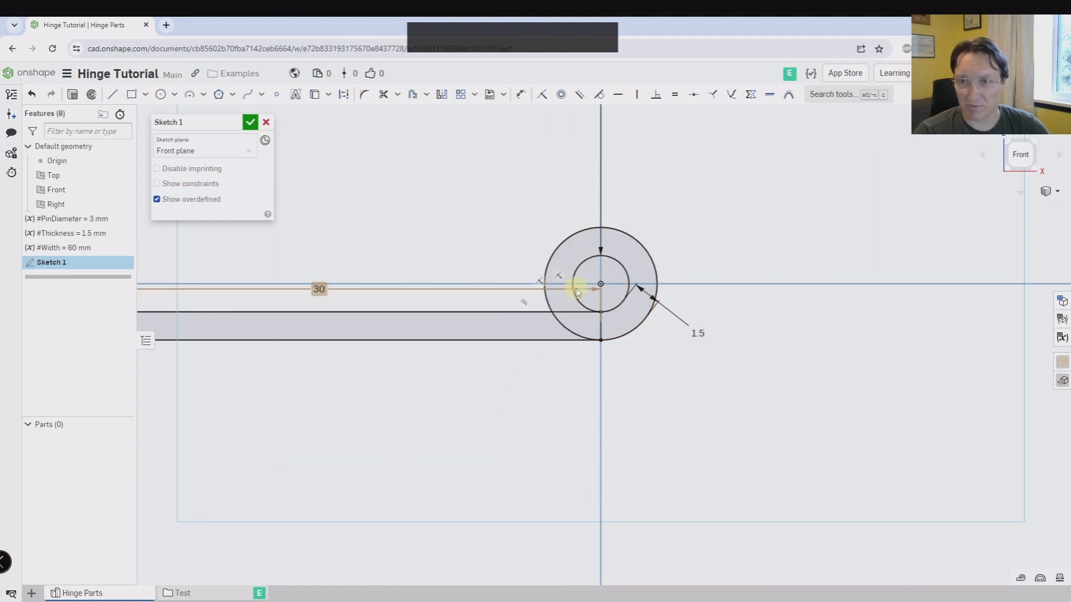
{"action": "scroll", "coordinate": [530, 407], "scroll_direction": "down", "scroll_amount": 1}
{"action": "scroll", "coordinate": [533, 410], "scroll_direction": "down", "scroll_amount": 1}
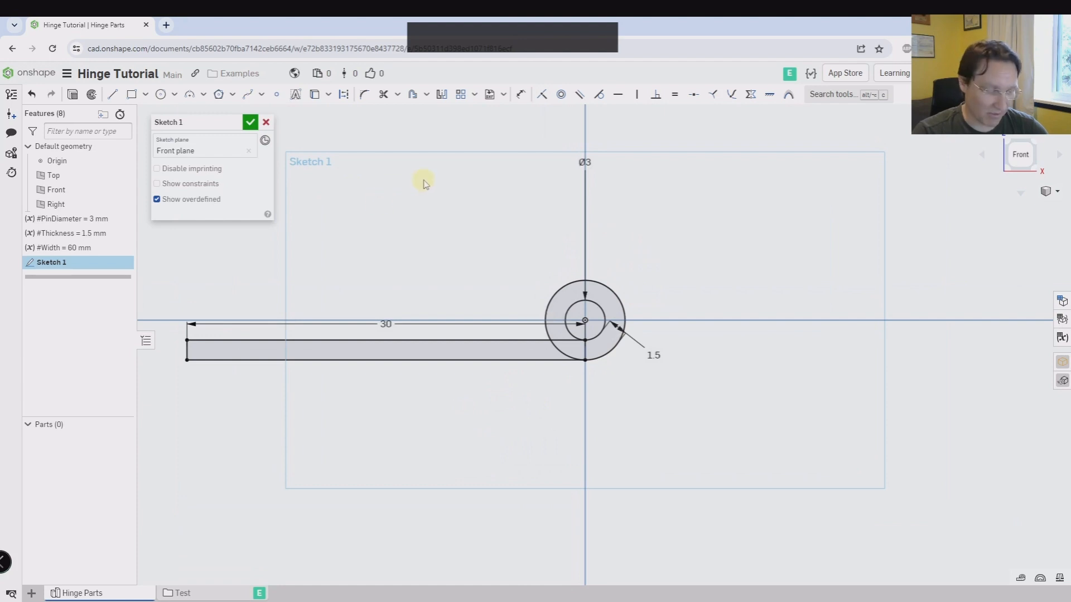
- Extrude the knuckle and leaf profile as a new solid to depth #Length, creating the length variable Length with a value of 100 mm
{"action": "key", "text": "e"}
{"action": "scroll", "coordinate": [471, 208], "scroll_direction": "down", "scroll_amount": 1}
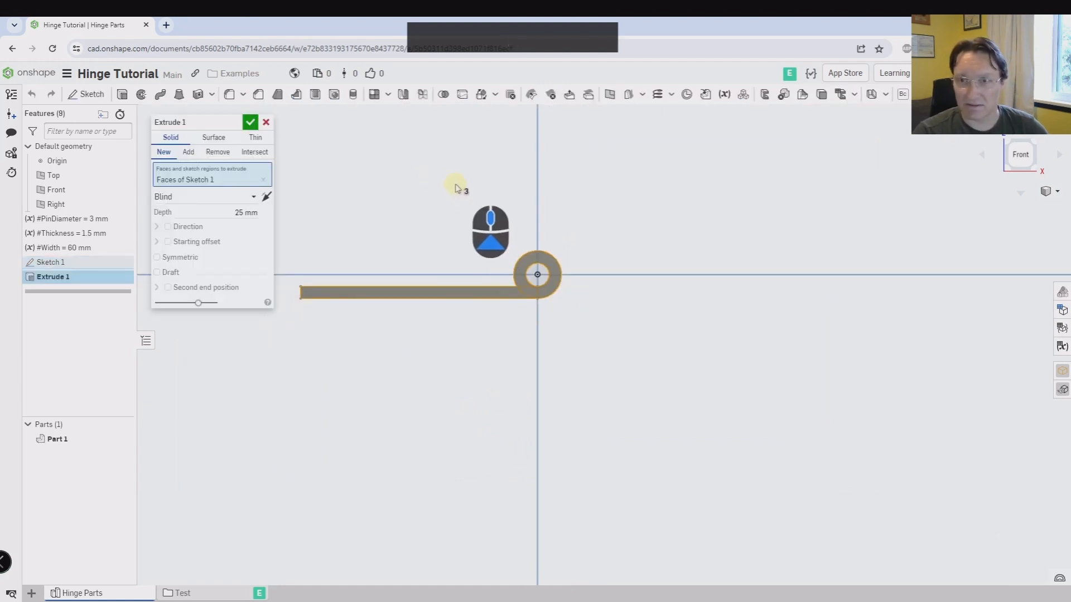
{"action": "right_click_drag", "start_coordinate": [457, 182], "coordinate": [454, 246]}
{"action": "scroll", "coordinate": [454, 245], "scroll_direction": "down", "scroll_amount": 2}
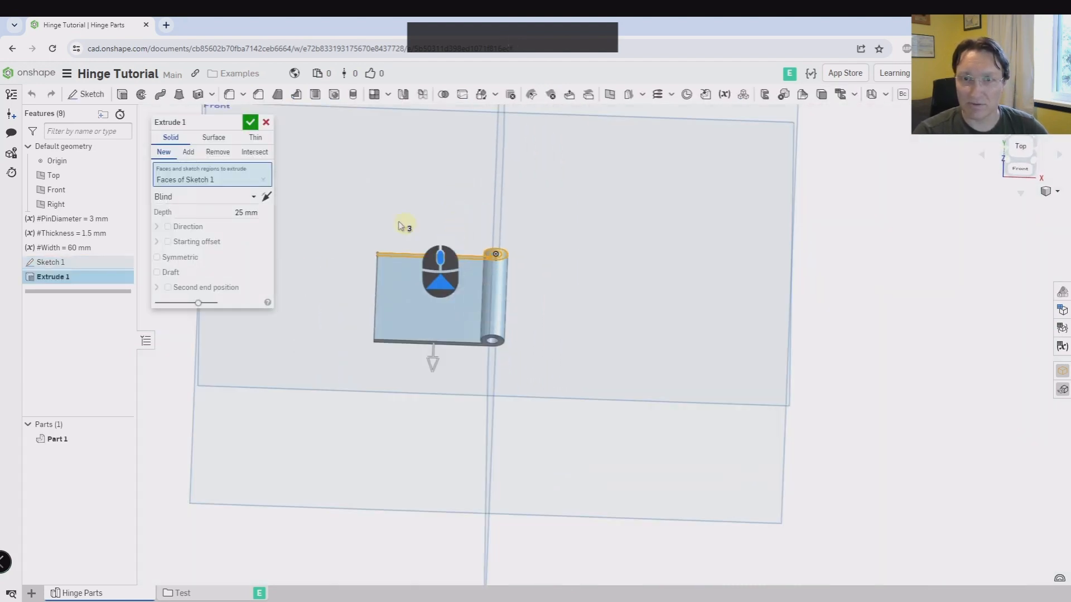
{"action": "left_click", "coordinate": [221, 213]}
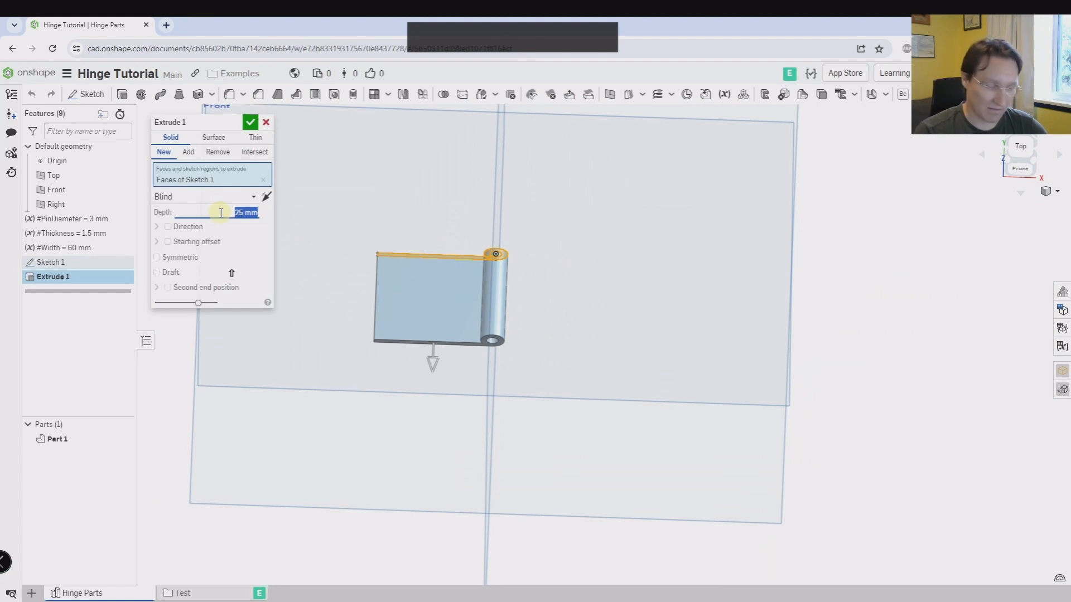
{"action": "type", "text": "#Length"}
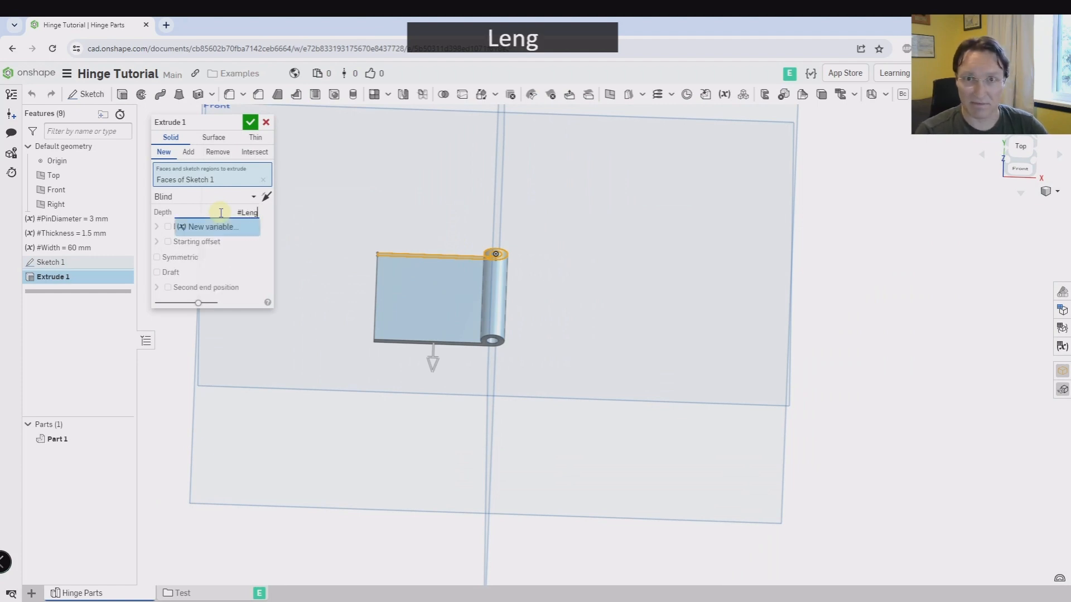
{"action": "left_click", "coordinate": [215, 226]}
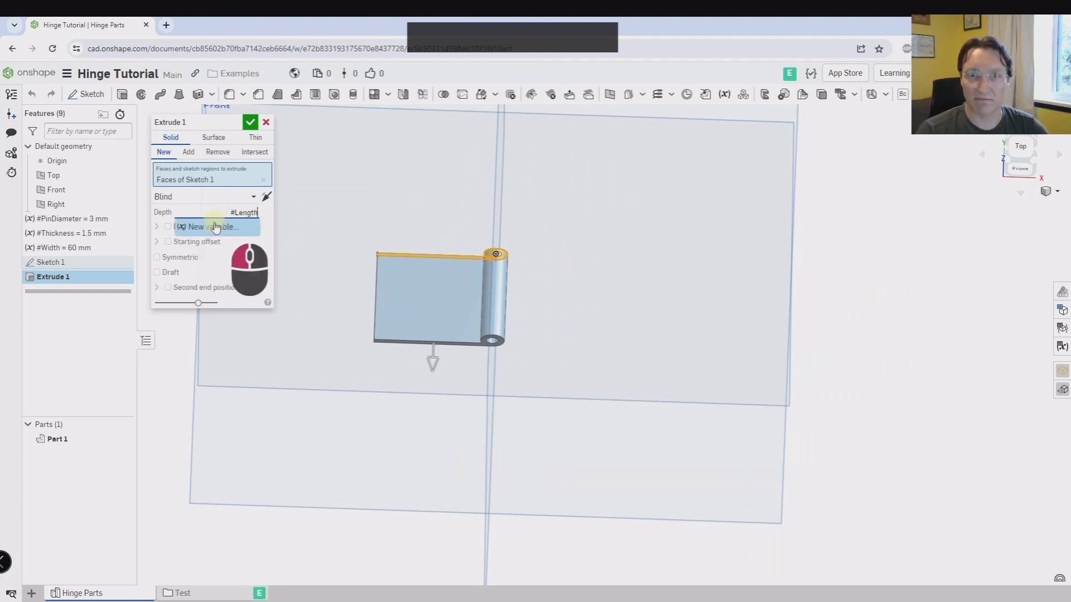
{"action": "type", "text": "100"}
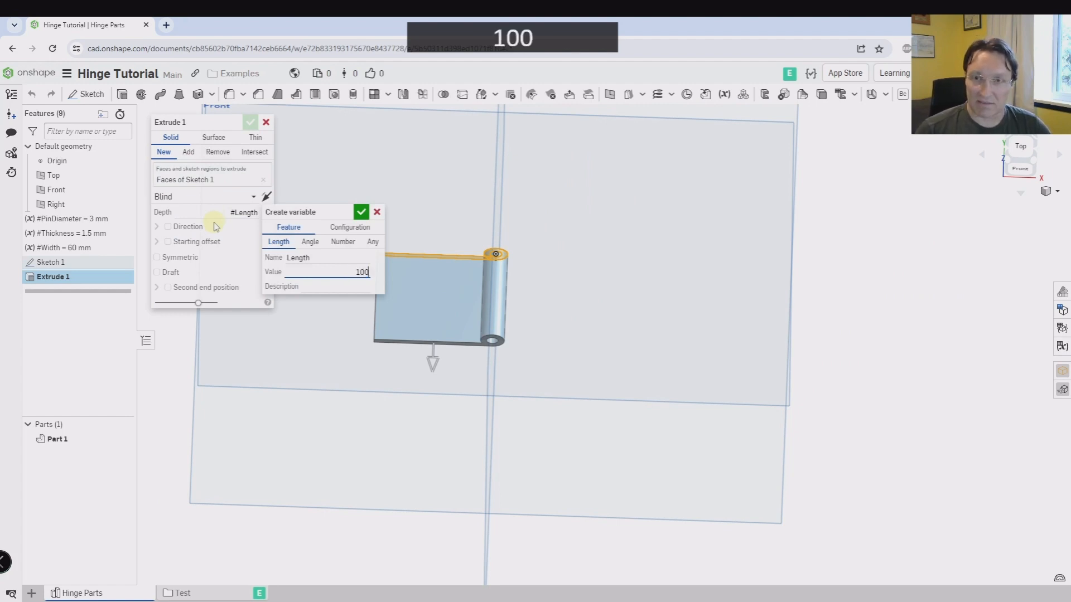
{"action": "key", "text": "Return"}
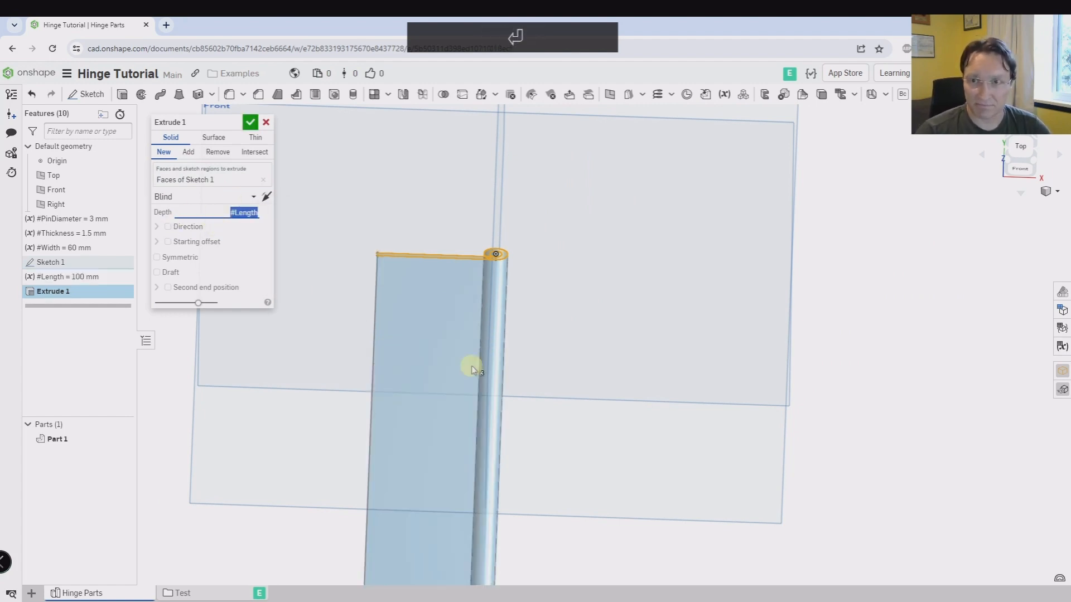
{"action": "scroll", "coordinate": [502, 312], "scroll_direction": "down", "scroll_amount": 3}
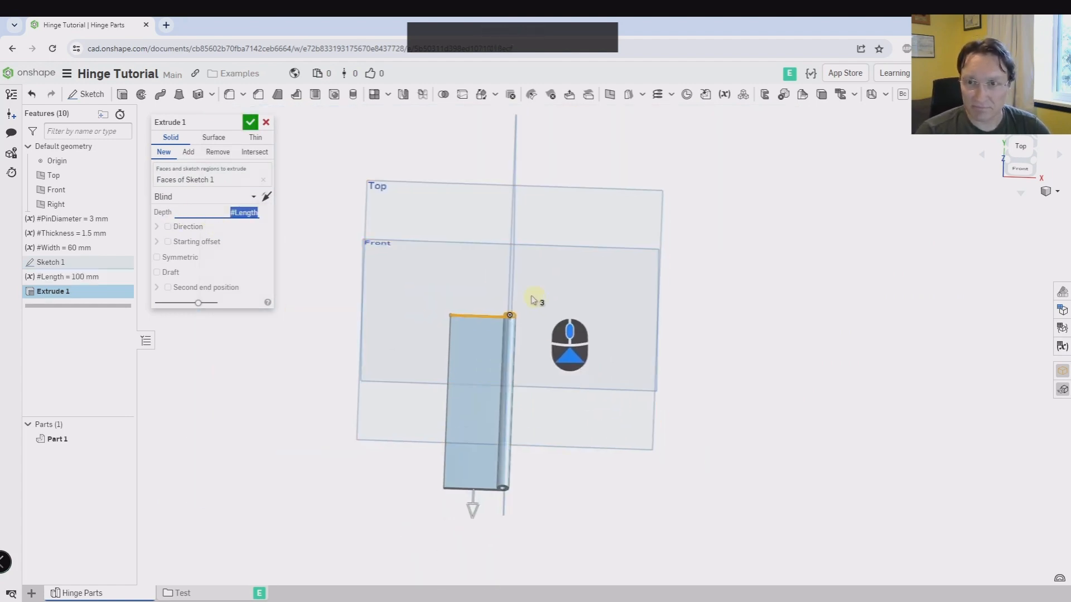
{"action": "left_click", "coordinate": [251, 122]}
- Start a new sketch on the large flat underside face of the leaf and view it face-on
{"action": "right_click_drag", "start_coordinate": [259, 184], "coordinate": [103, 253]}
{"action": "left_click", "coordinate": [423, 301]}
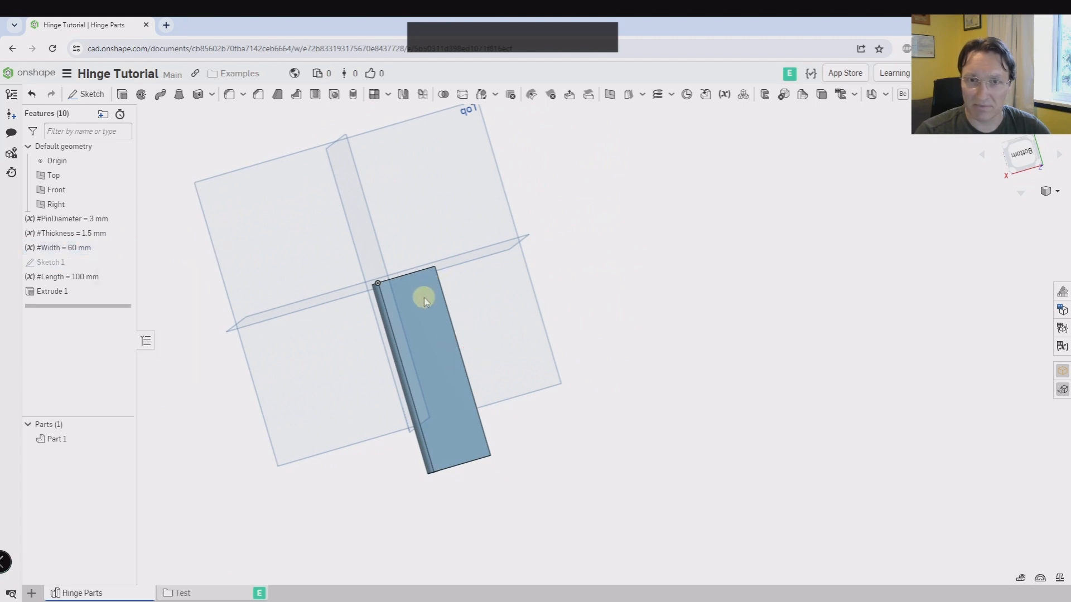
{"action": "left_click", "coordinate": [434, 310]}
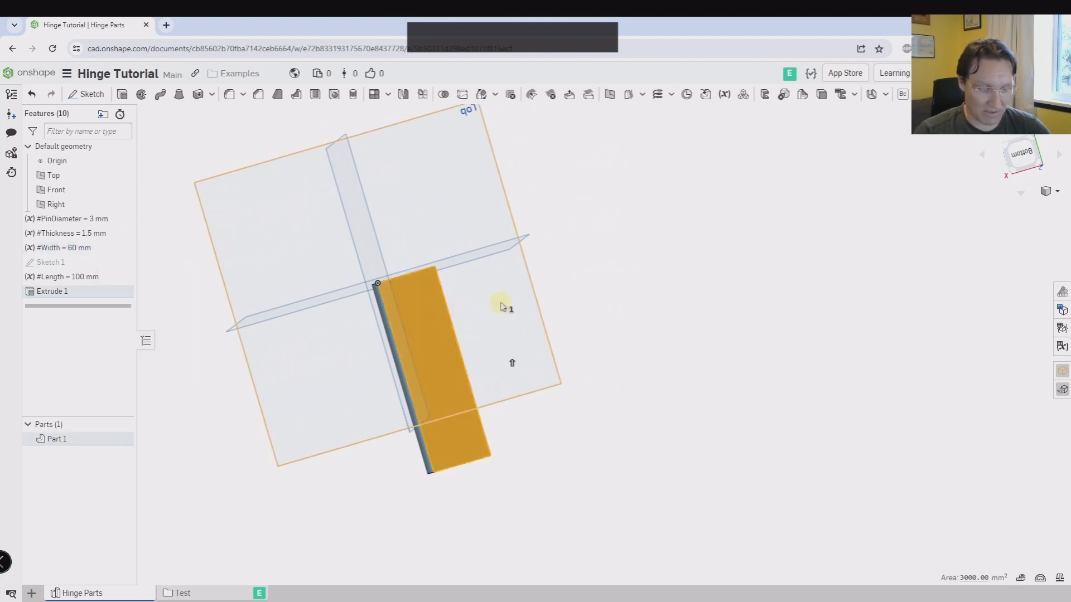
{"action": "key", "text": "shift+s"}
{"action": "key", "text": "n"}
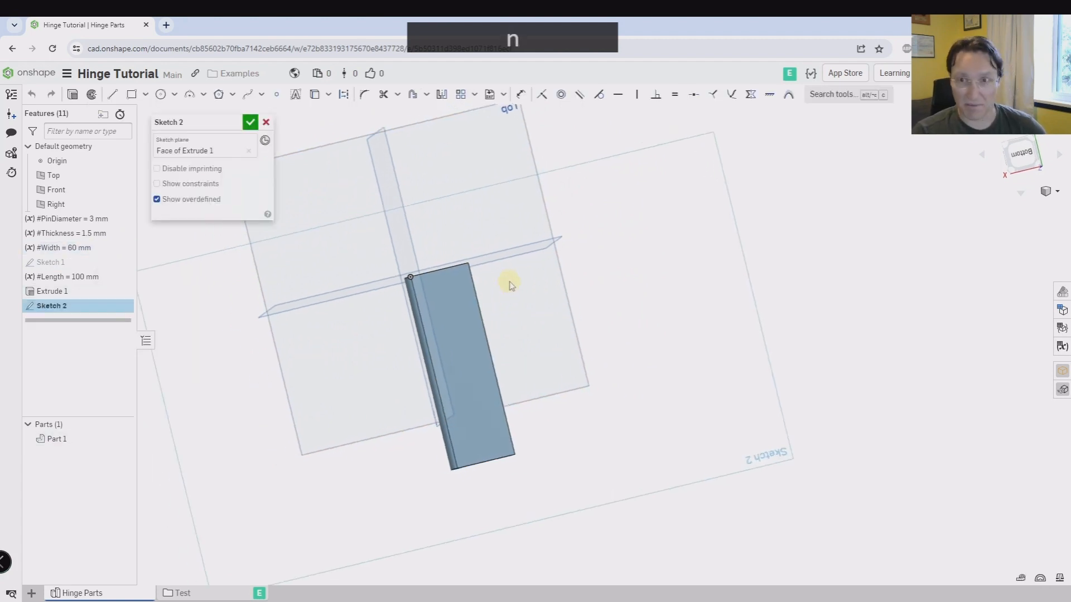
{"action": "scroll", "coordinate": [614, 223], "scroll_direction": "down", "scroll_amount": 5}
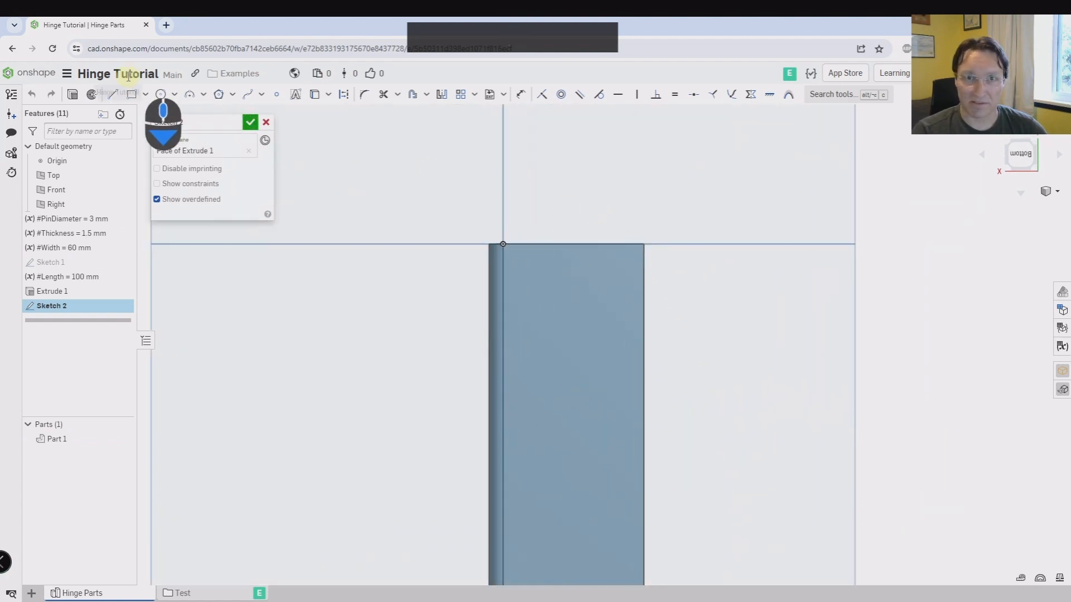
- Sketch a corner rectangle about 14.5 mm by 21.6 mm from the leaf's end edge at the origin, spanning across the knuckle
{"action": "left_click", "coordinate": [132, 94]}
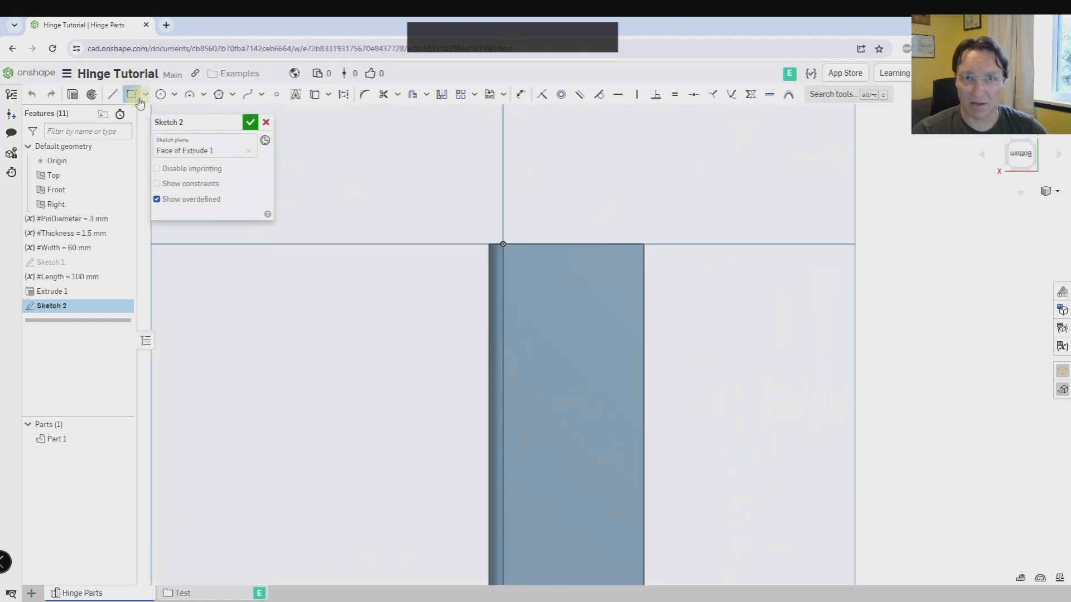
{"action": "left_click", "coordinate": [530, 243]}
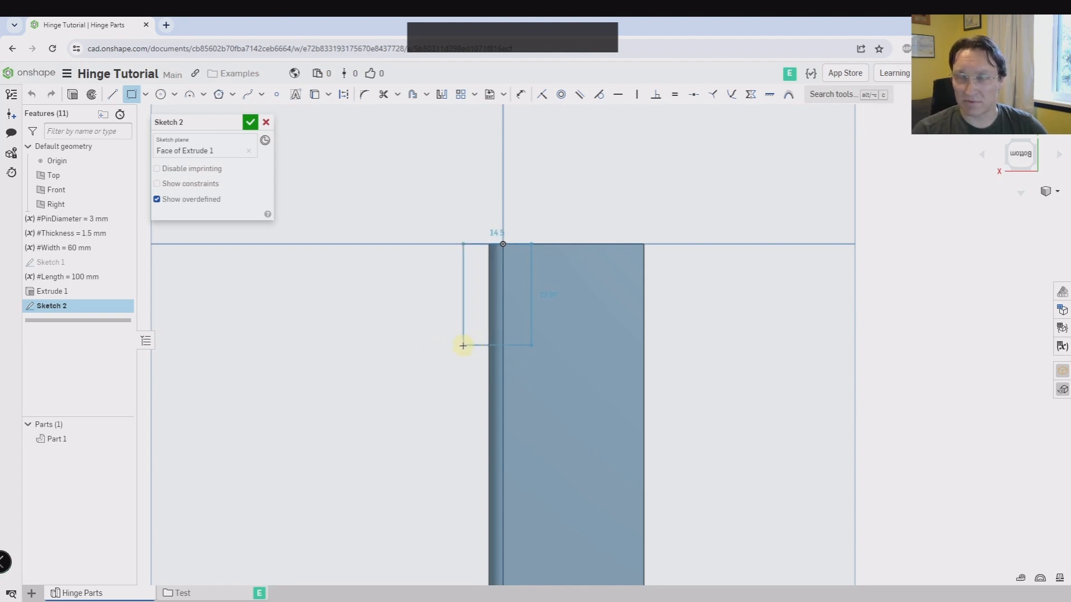
{"action": "left_click", "coordinate": [463, 345]}
{"action": "scroll", "coordinate": [495, 316], "scroll_direction": "down", "scroll_amount": 5}
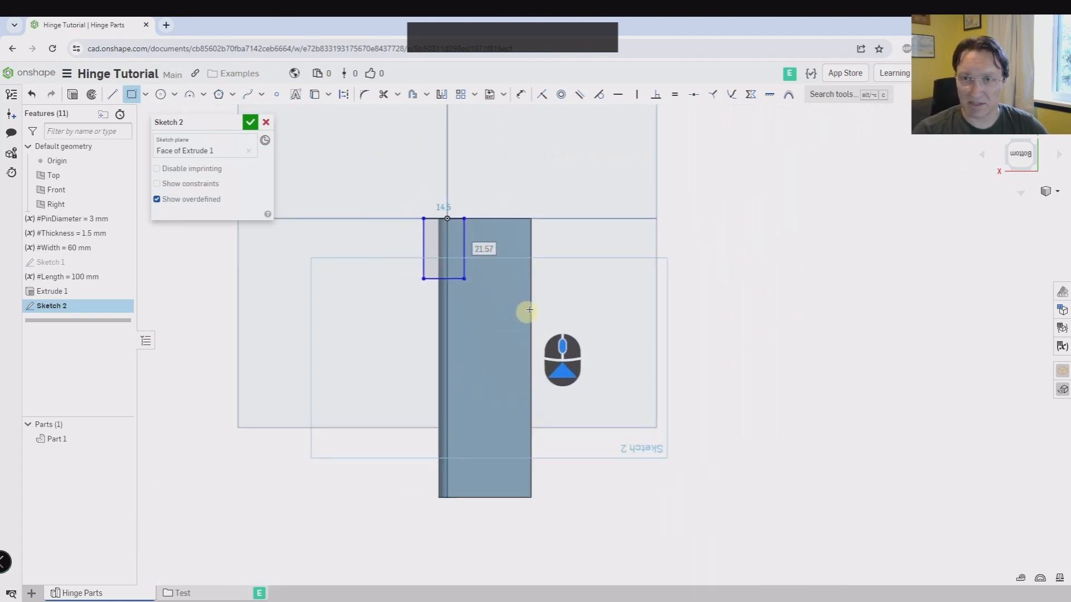
{"action": "scroll", "coordinate": [506, 220], "scroll_direction": "down", "scroll_amount": 4}
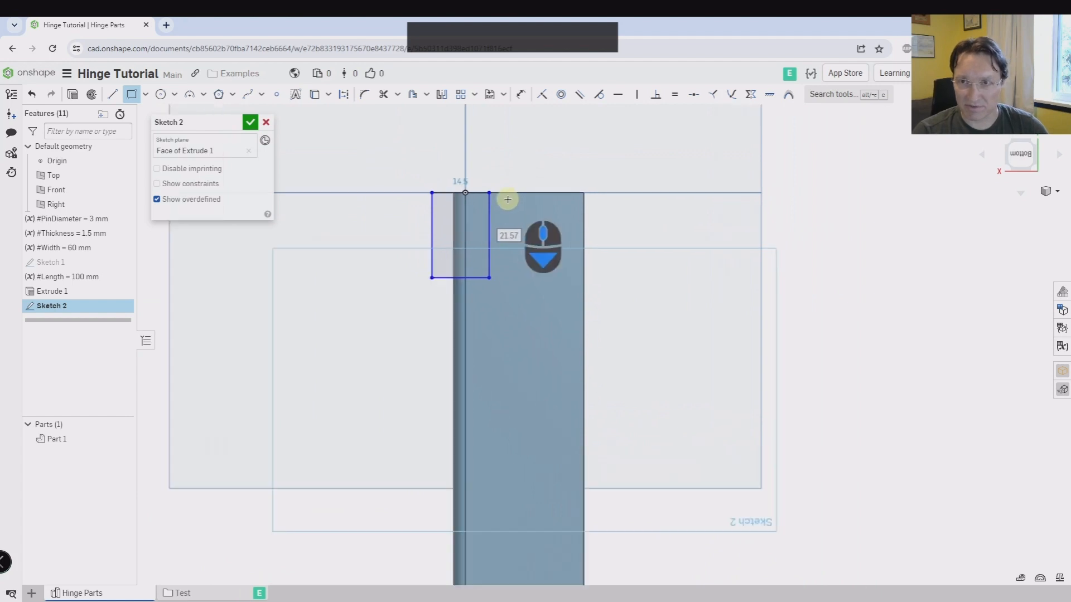
{"action": "scroll", "coordinate": [507, 199], "scroll_direction": "down", "scroll_amount": 2}
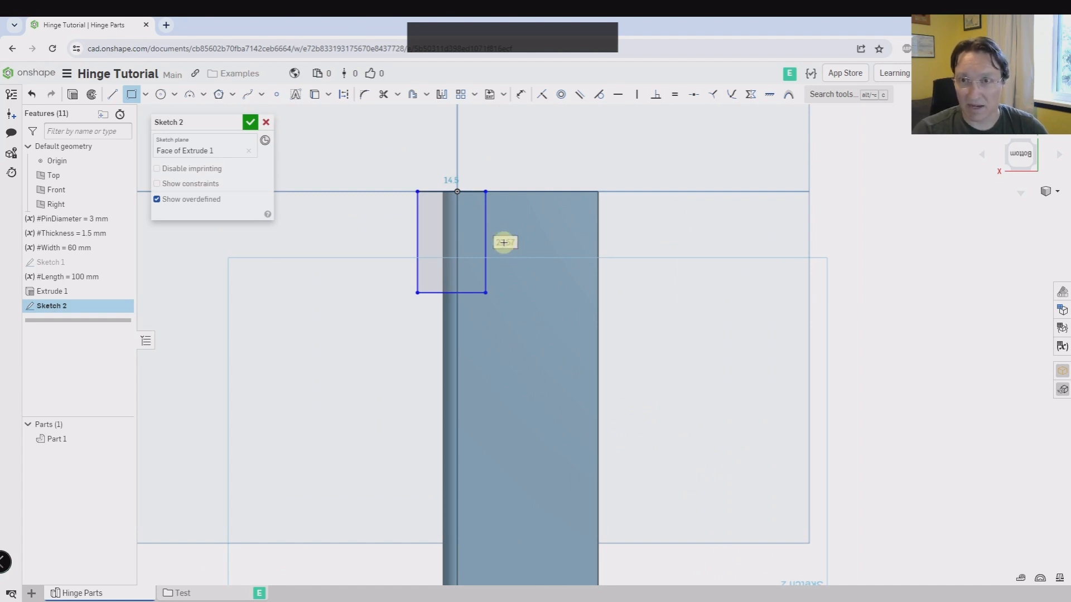
{"action": "key", "text": "Escape"}
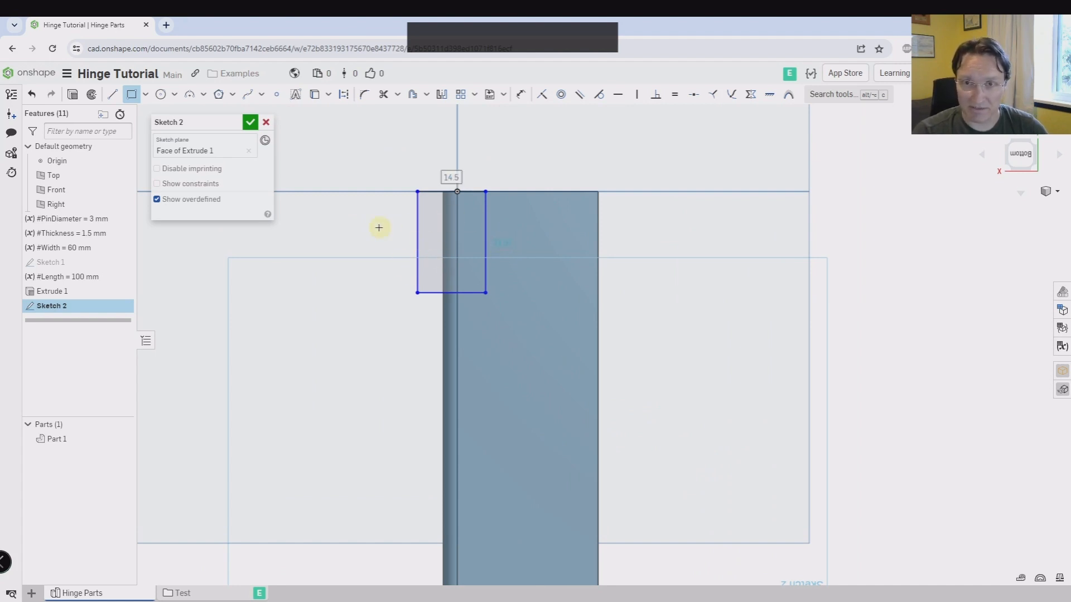
{"action": "middle_click_drag", "start_coordinate": [478, 406], "coordinate": [423, 291]}
{"action": "scroll", "coordinate": [419, 292], "scroll_direction": "up", "scroll_amount": 3}
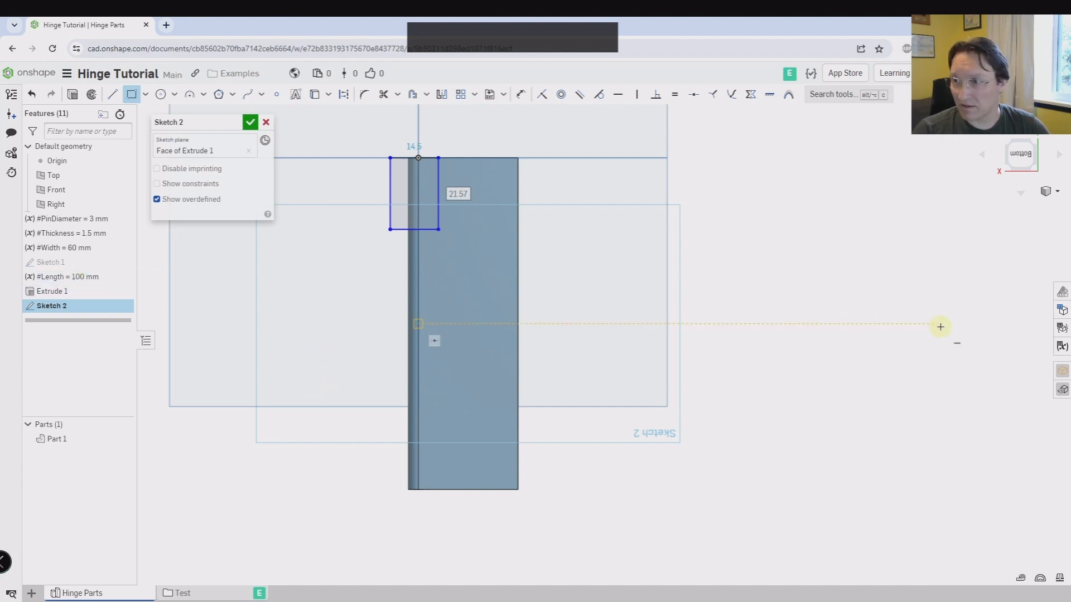
- Show the variable table beside the model and narrow it to leave more room for the sketch
{"action": "left_click", "coordinate": [1062, 346]}
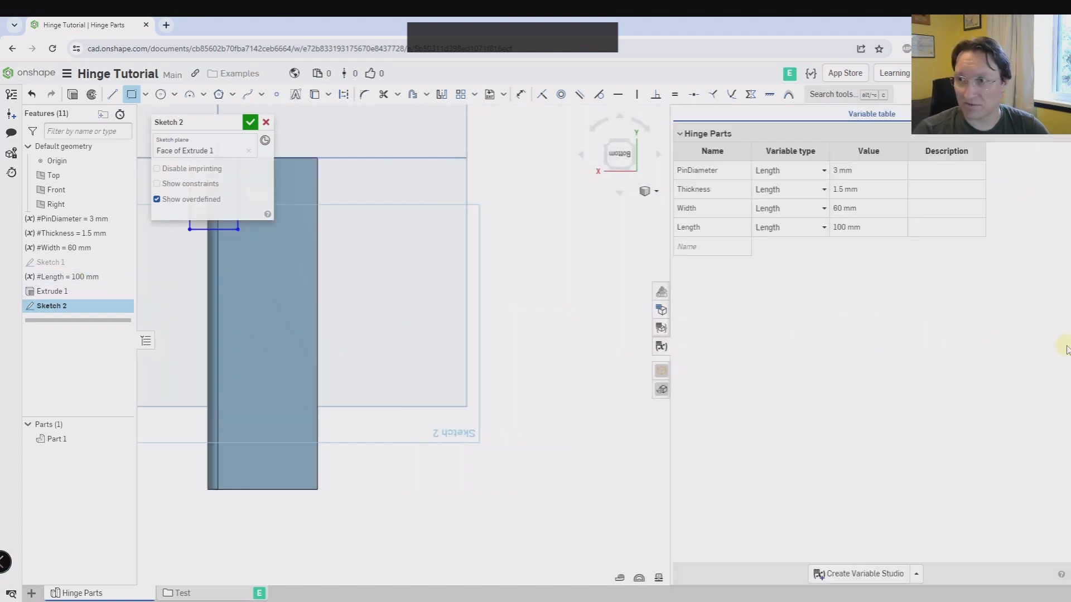
{"action": "left_click_drag", "start_coordinate": [670, 267], "coordinate": [742, 296]}
{"action": "scroll", "coordinate": [577, 342], "scroll_direction": "up", "scroll_amount": 3}
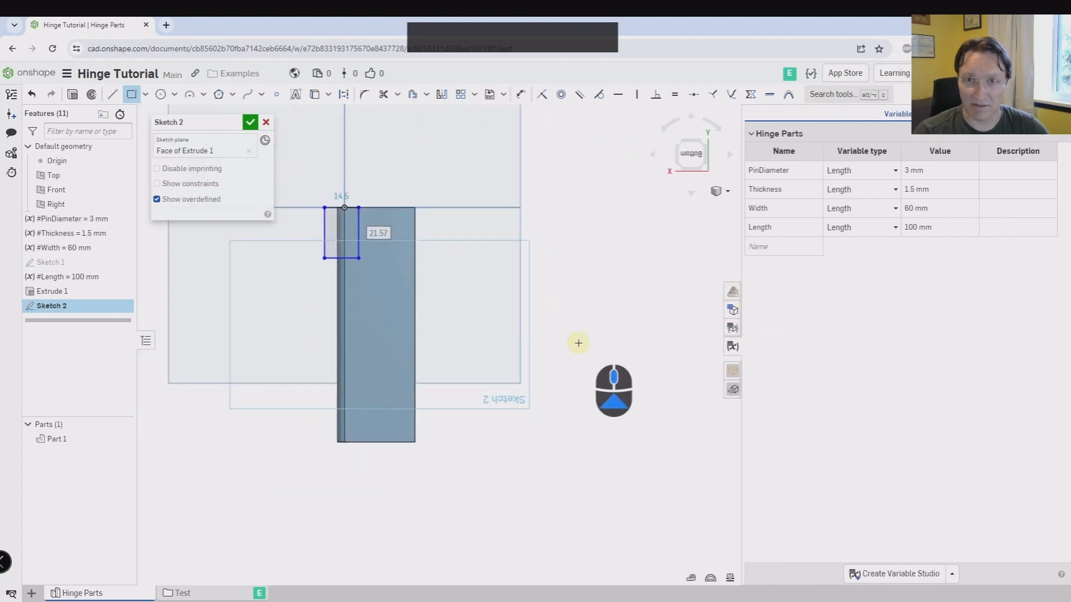
{"action": "scroll", "coordinate": [366, 210], "scroll_direction": "down", "scroll_amount": 4}
{"action": "mouse_move", "coordinate": [479, 392]}
{"action": "middle_mouse_down"}
{"action": "mouse_move", "coordinate": [461, 291]}
{"action": "mouse_move", "coordinate": [438, 338]}
{"action": "middle_mouse_up"}
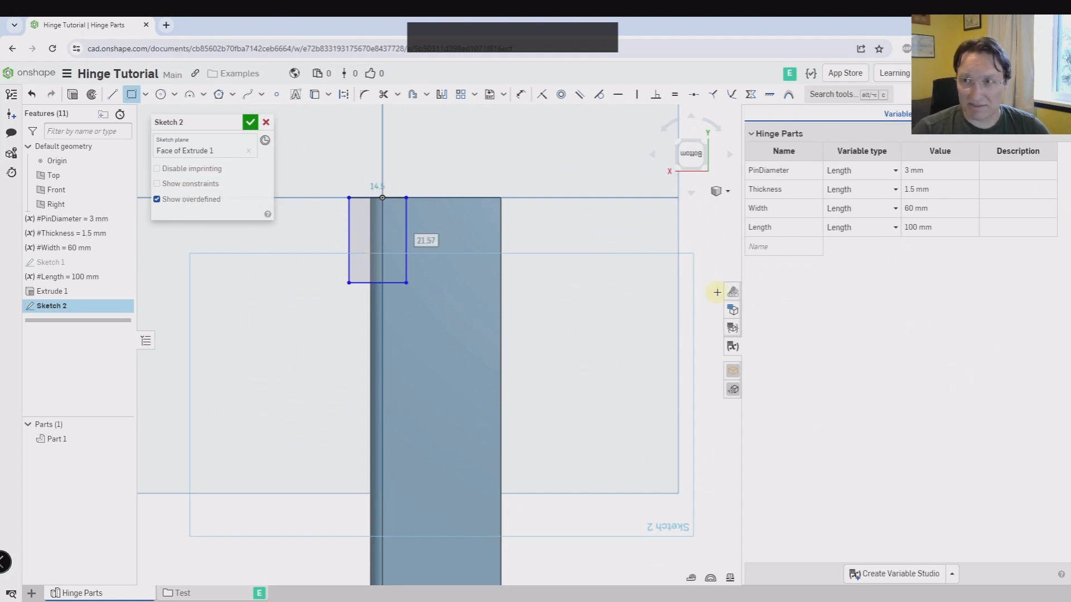
- Add a number variable named Knuckles_per_leaf with a value of 2 to the variable table
{"action": "left_click", "coordinate": [784, 249]}
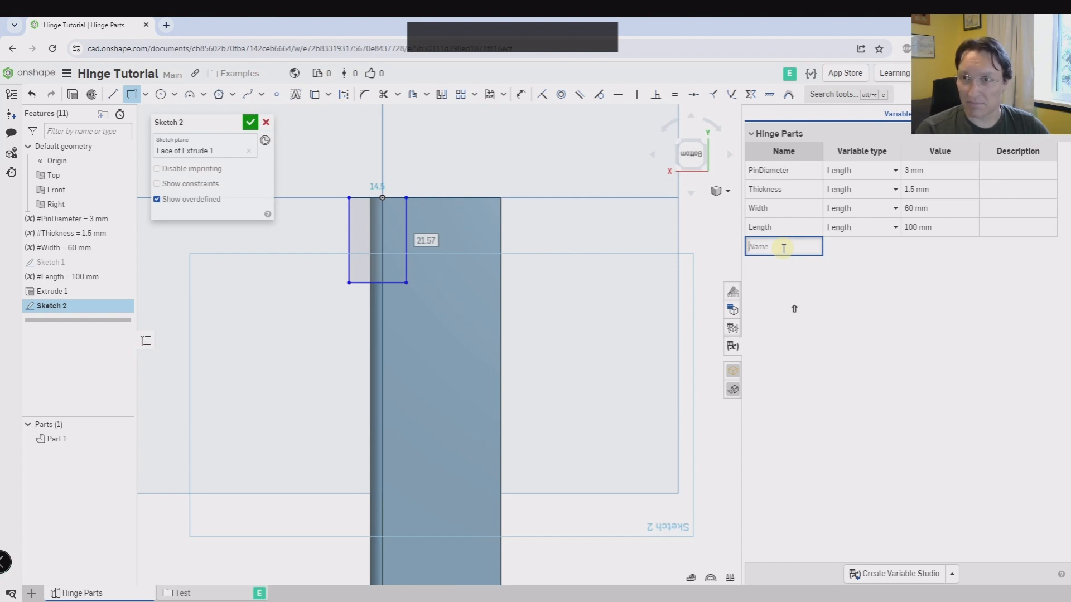
{"action": "type", "text": "Knuckle"}
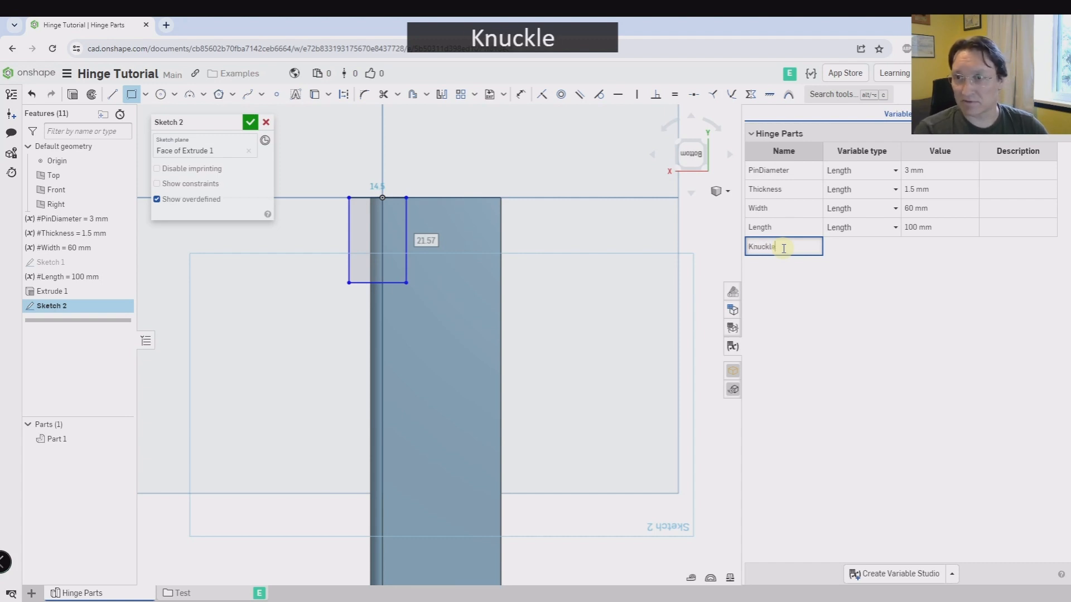
{"action": "type", "text": "s_per"}
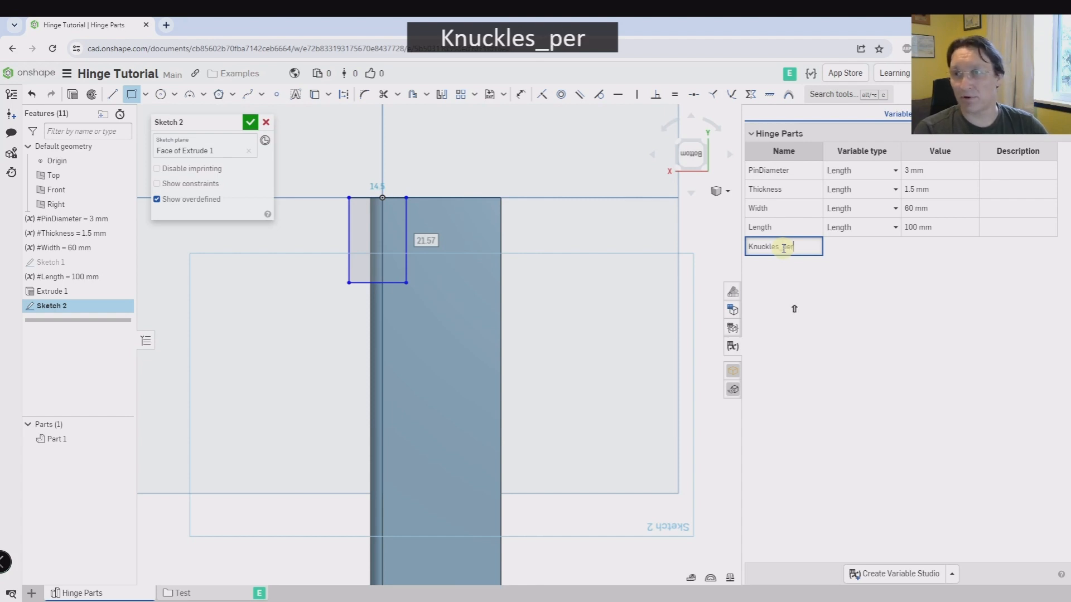
{"action": "type", "text": "_leaf"}
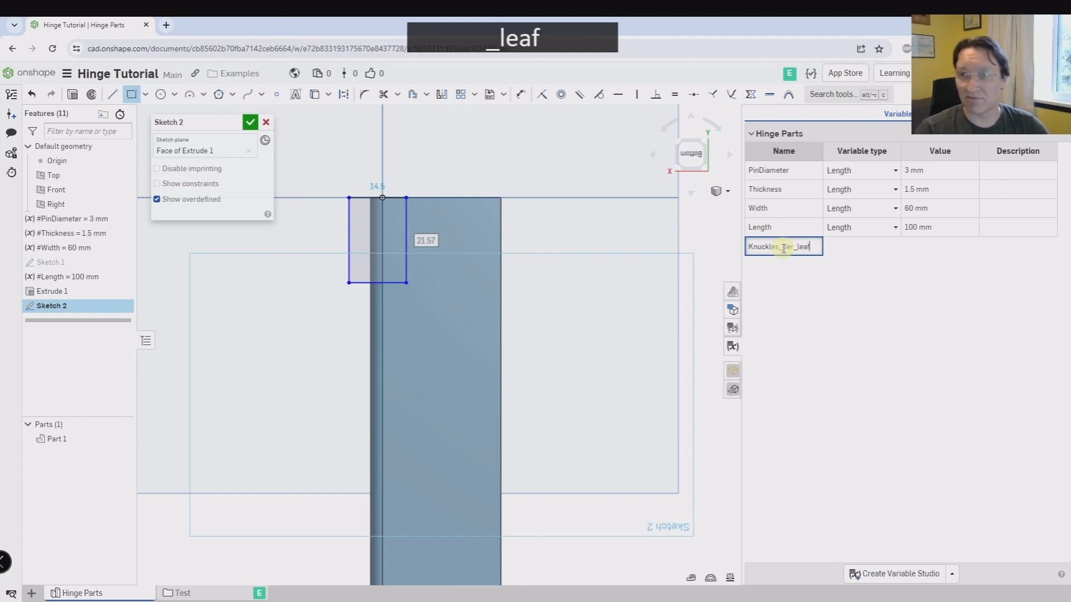
{"action": "left_click", "coordinate": [908, 275]}
{"action": "left_click", "coordinate": [895, 246]}
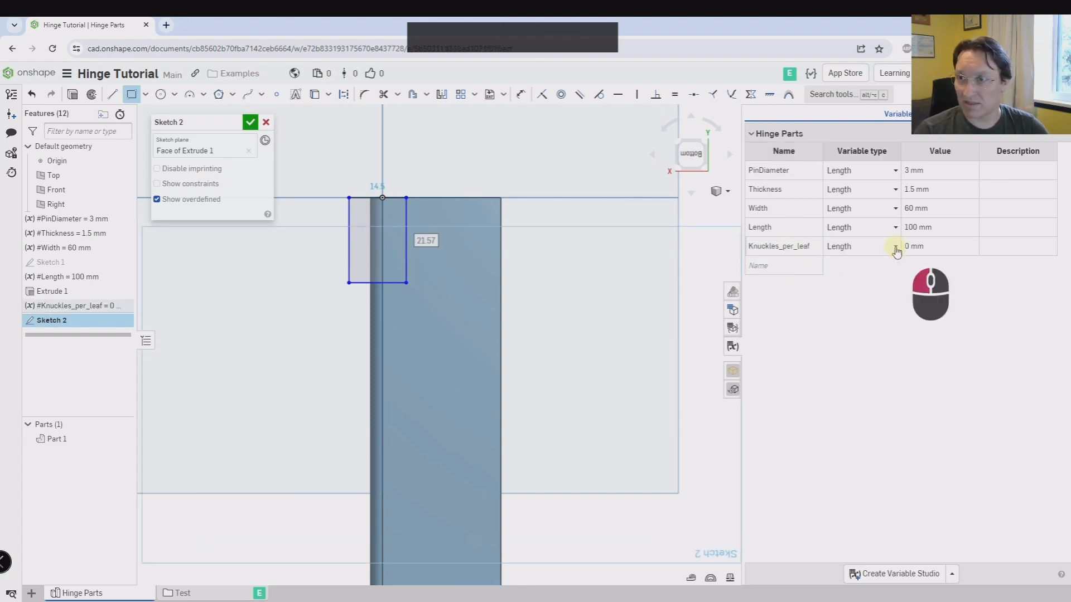
{"action": "left_click", "coordinate": [876, 296]}
{"action": "left_click", "coordinate": [938, 246]}
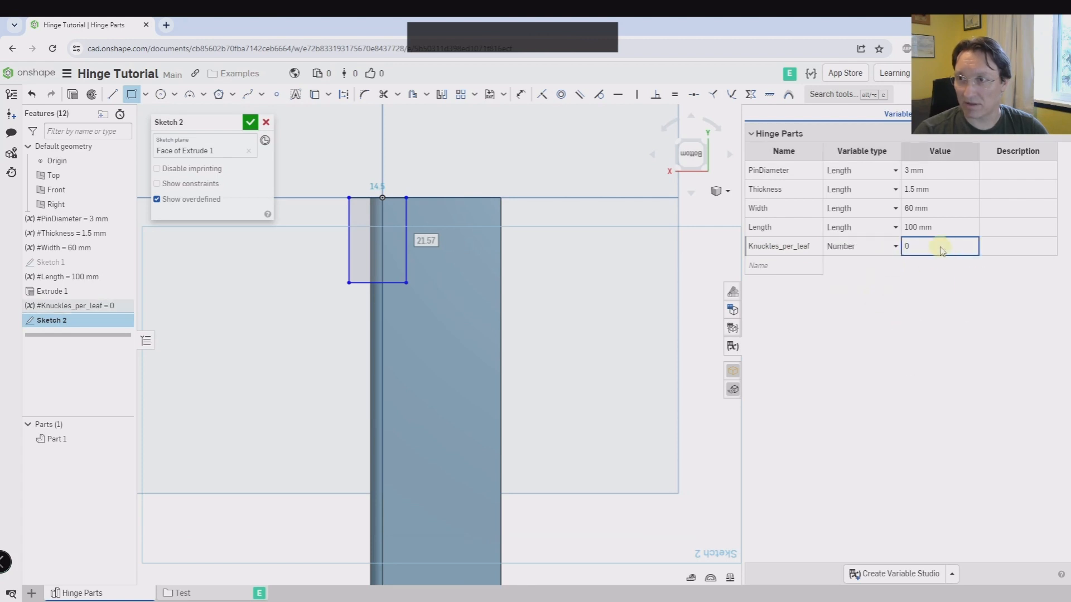
{"action": "double_click", "coordinate": [944, 248]}
{"action": "type", "text": "2"}
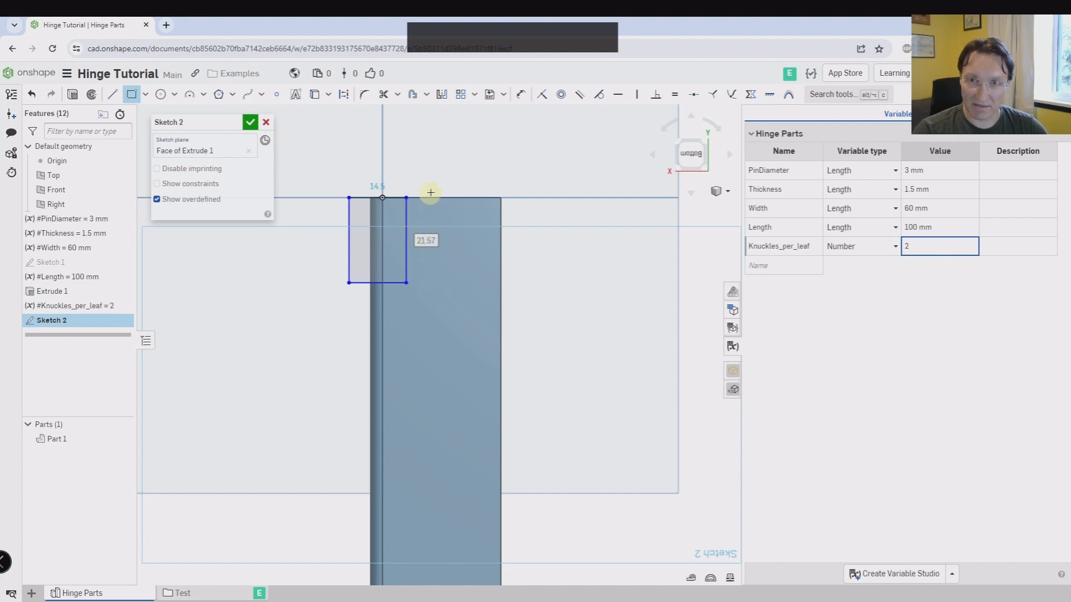
{"action": "type", "text": "2"}
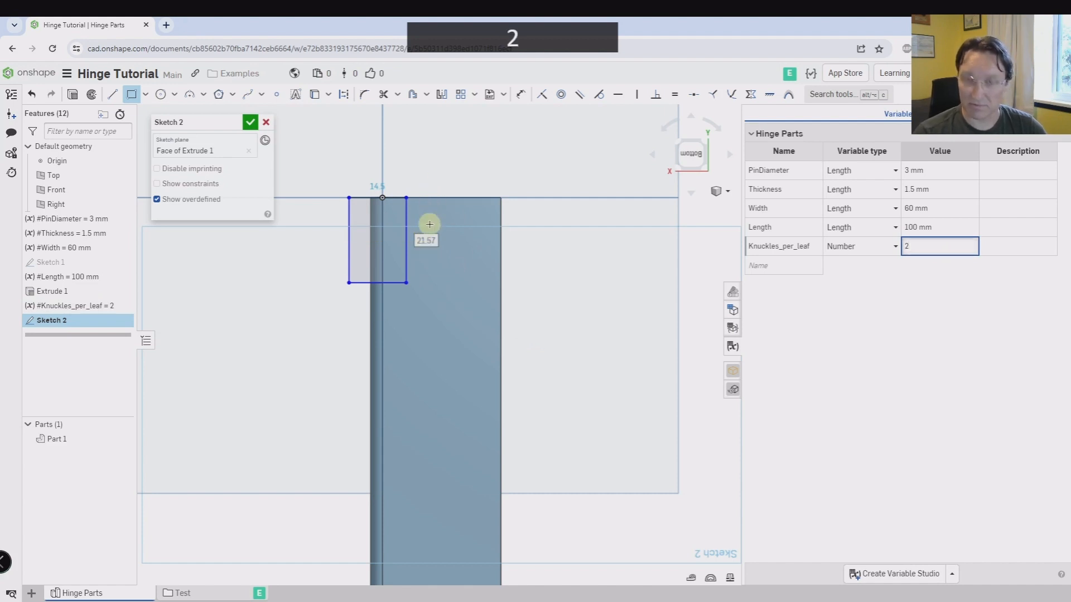
- Dimension the rectangle's side along the leaf as #Length/(#Knuckles_per_leaf*2)
{"action": "right_click", "coordinate": [429, 233]}
{"action": "key", "text": "Escape"}
{"action": "key", "text": "Escape"}
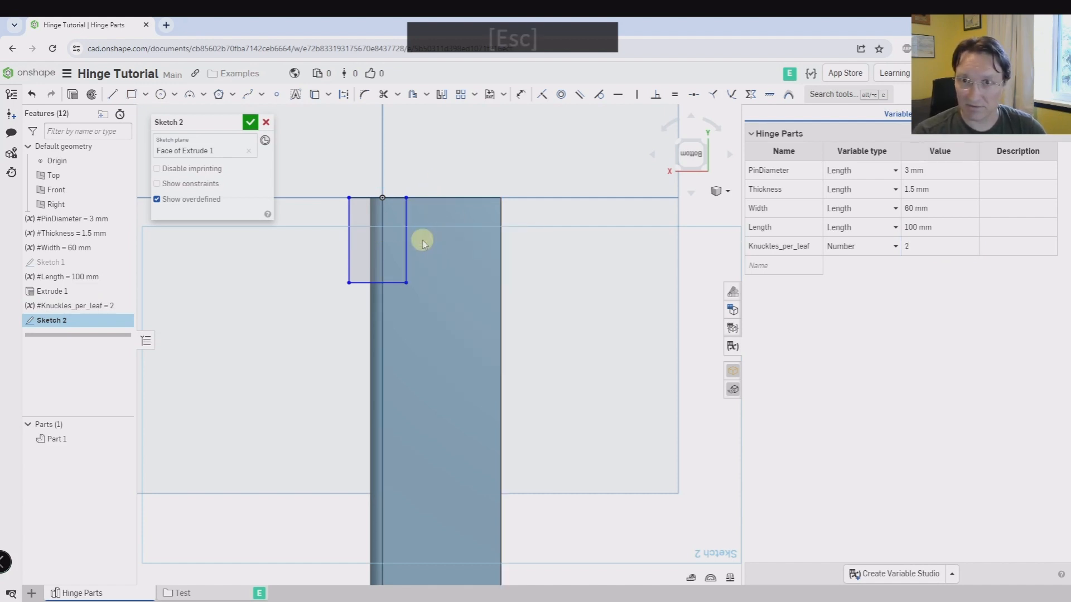
{"action": "key", "text": "d"}
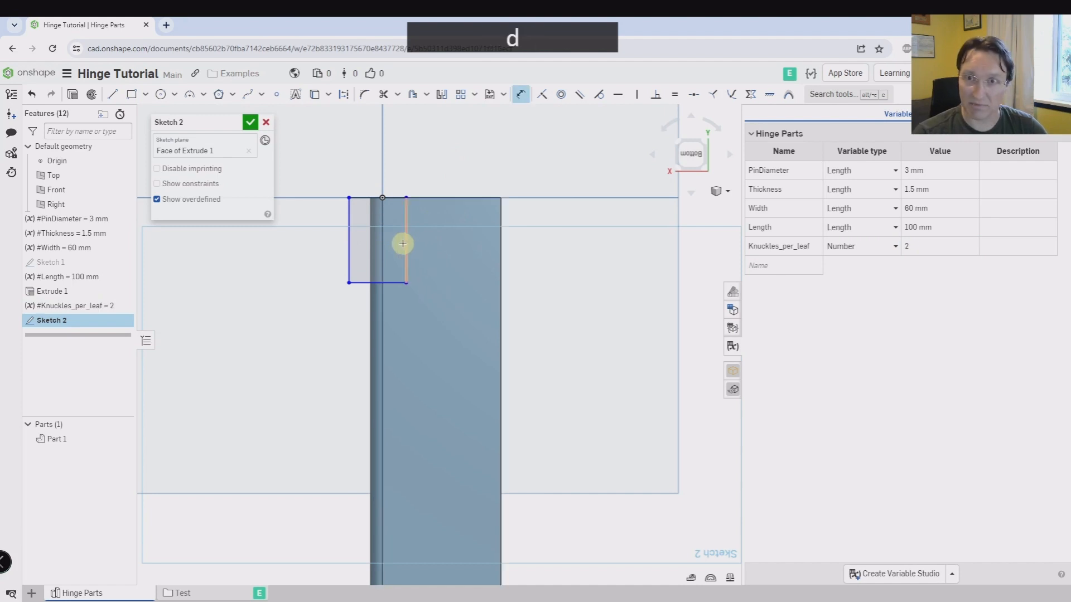
{"action": "left_click", "coordinate": [403, 243]}
{"action": "left_click", "coordinate": [466, 249]}
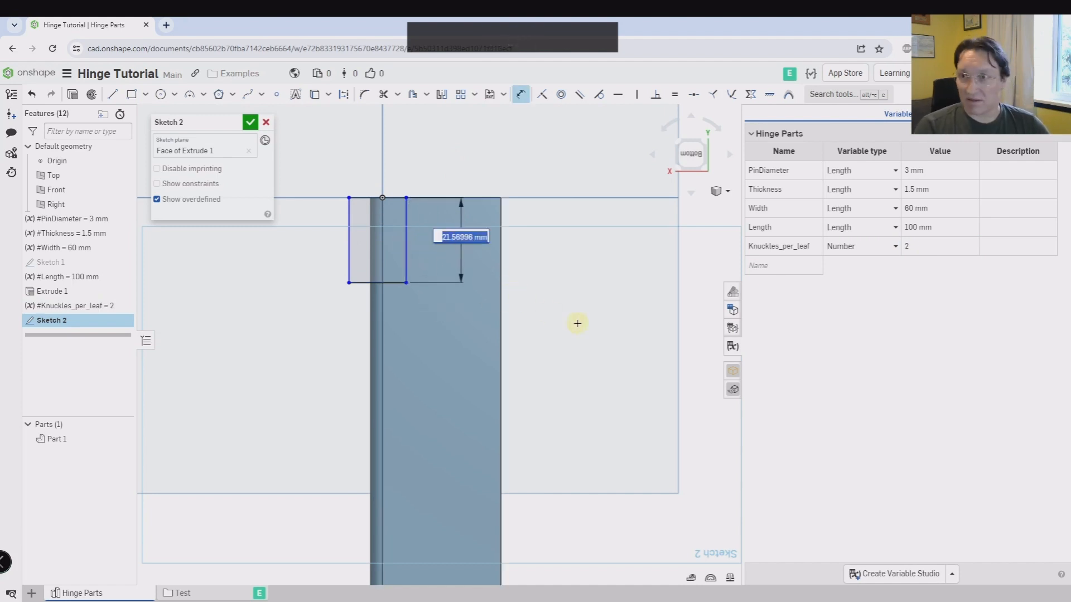
{"action": "type", "text": "#Length"}
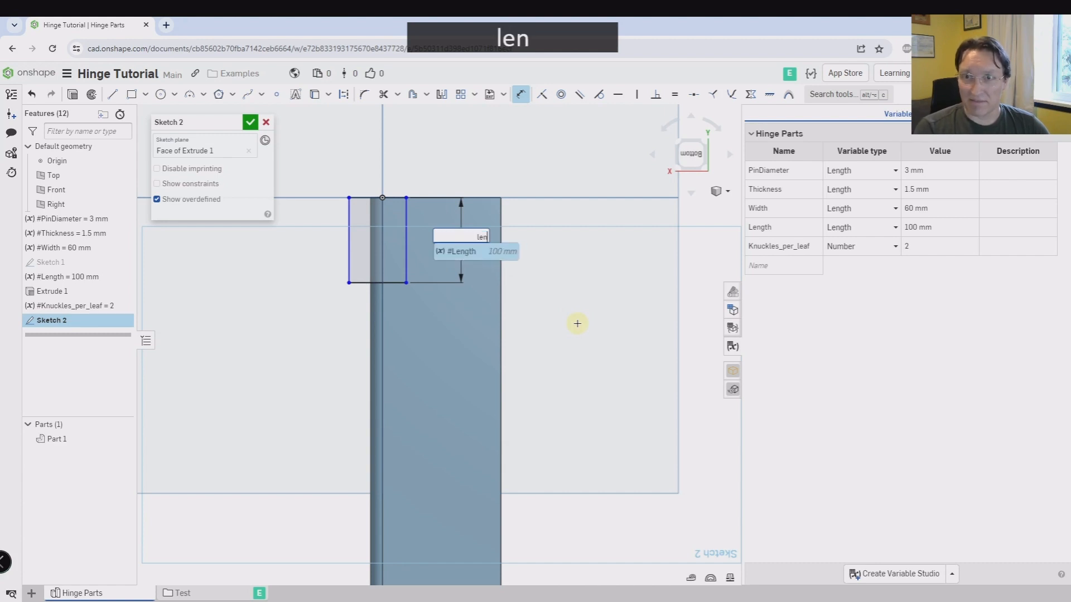
{"action": "key", "text": "Return"}
{"action": "type", "text": "/"}
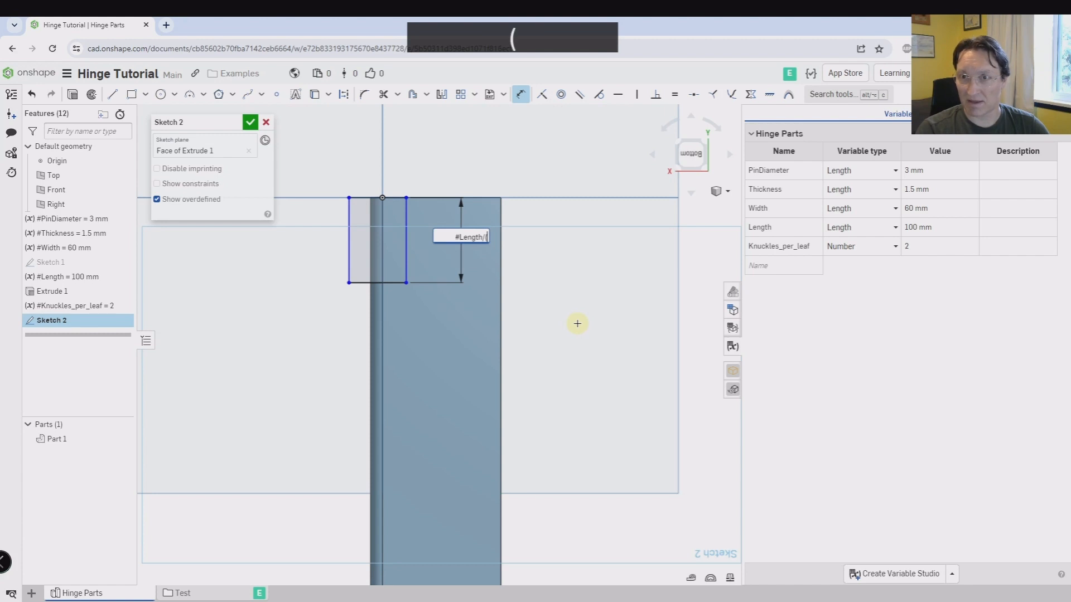
{"action": "type", "text": "(#Knuckles_per_leaf"}
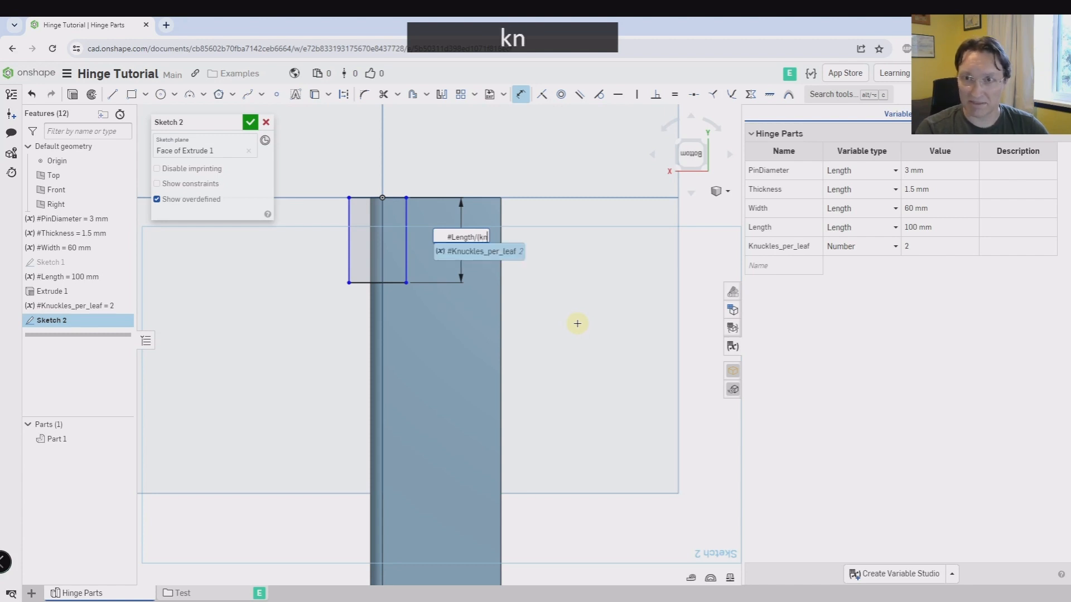
{"action": "key", "text": "Return"}
{"action": "type", "text": "*2"}
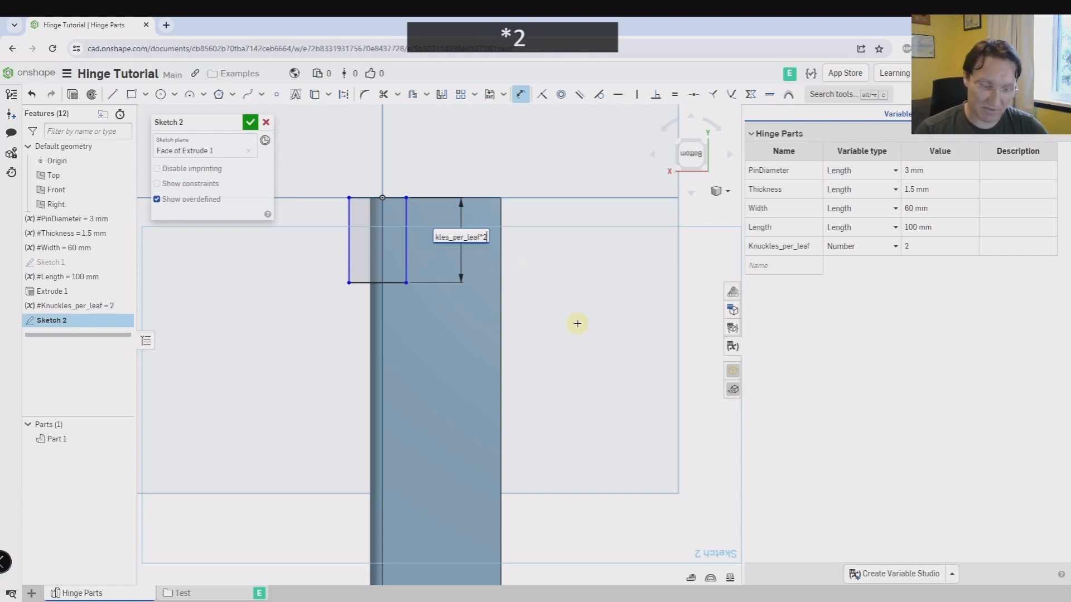
{"action": "type", "text": ")"}
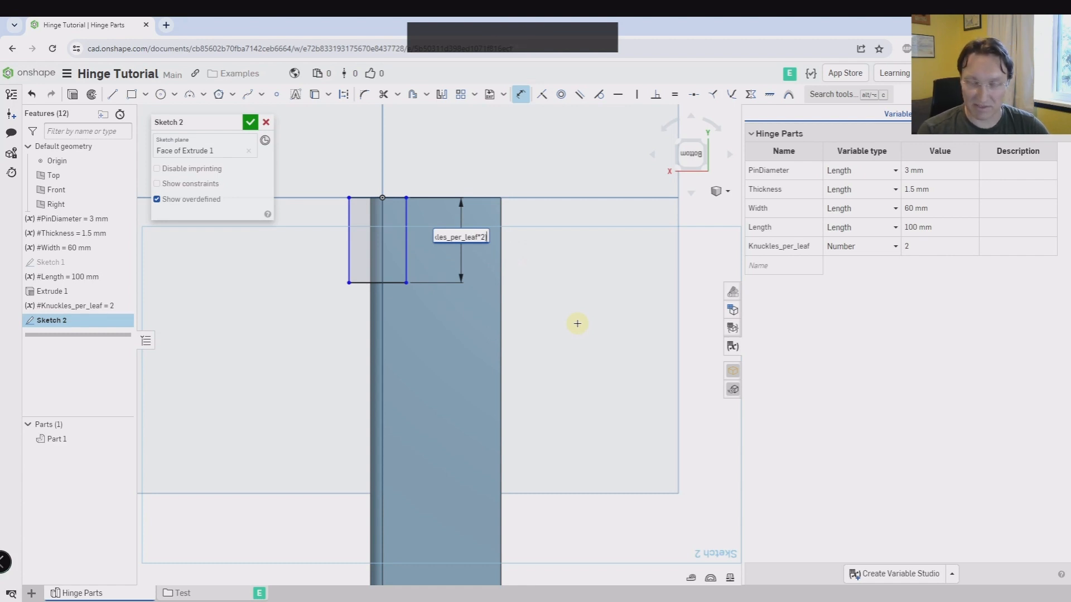
{"action": "key", "text": "Return"}
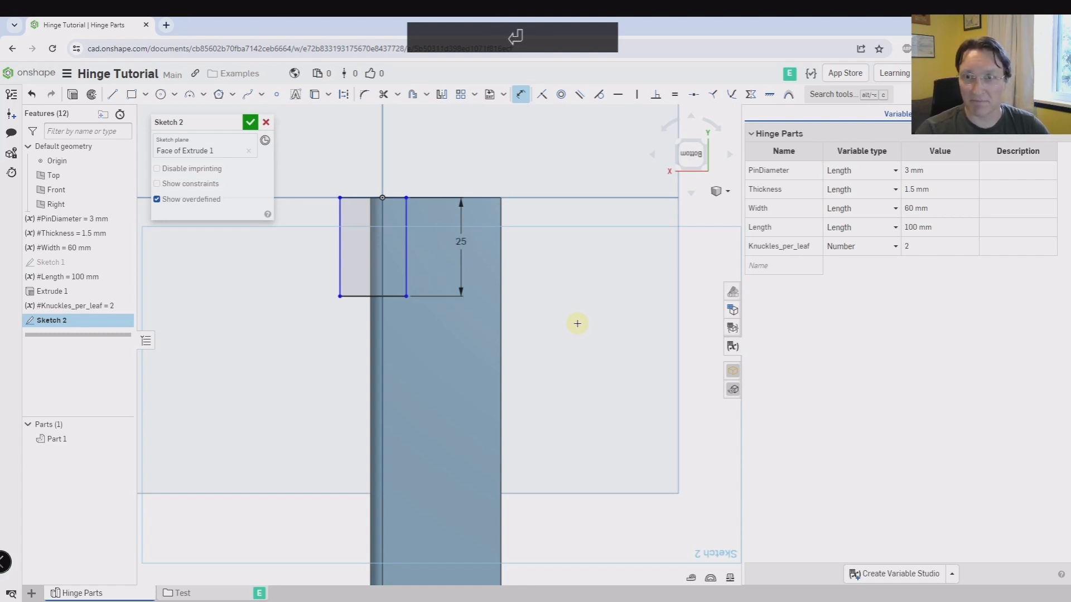
- Project the knuckle's outer circular edge into the sketch and make the rectangle's outer corner coincident with the projected line's endpoint
{"action": "scroll", "coordinate": [347, 167], "scroll_direction": "up", "scroll_amount": 2}
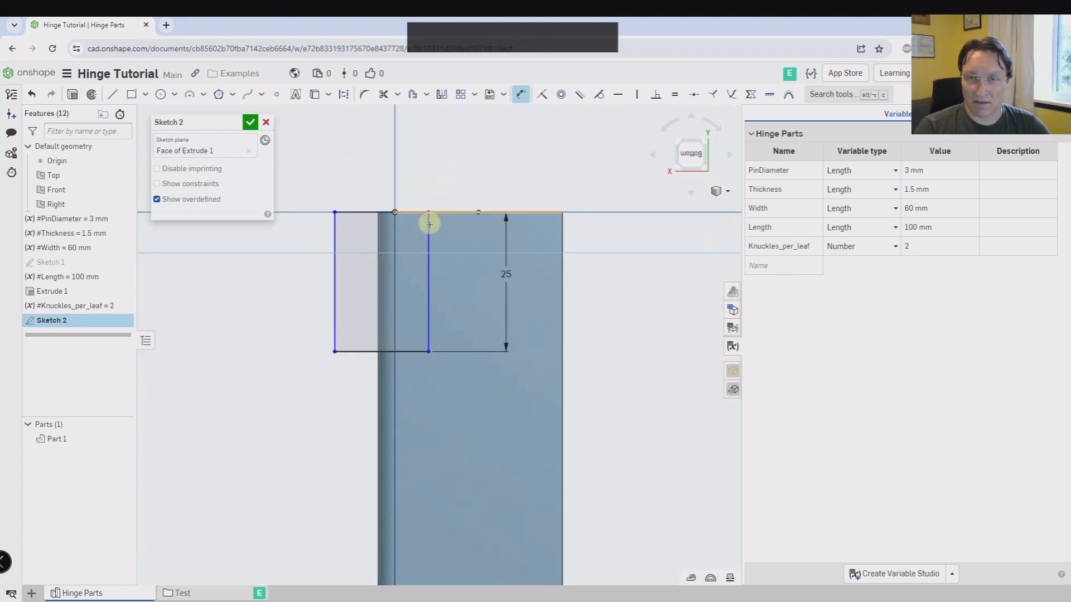
{"action": "right_click_drag", "start_coordinate": [421, 210], "coordinate": [411, 206]}
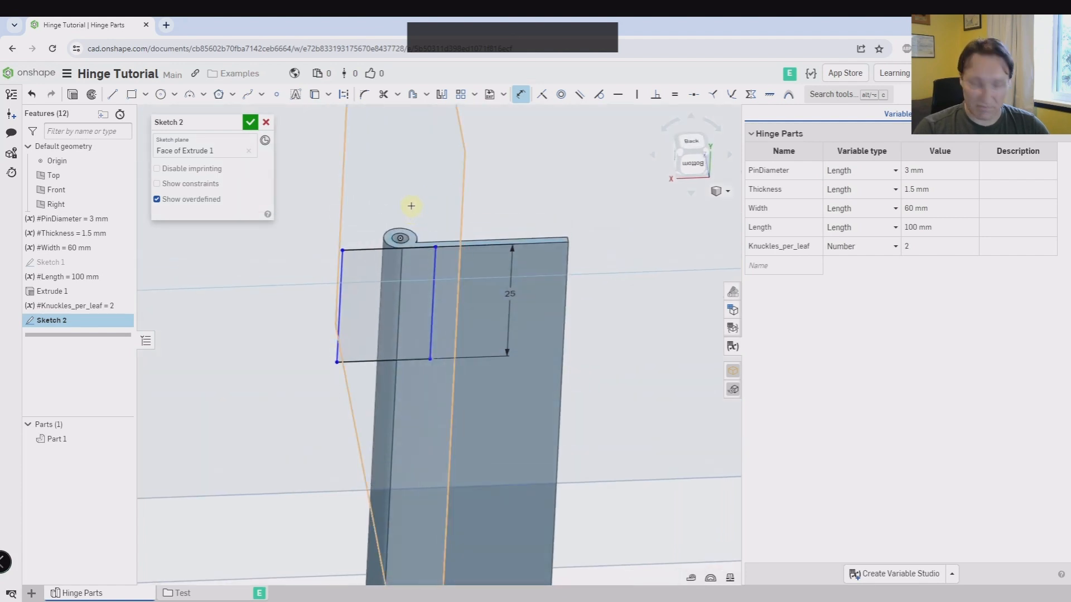
{"action": "scroll", "coordinate": [411, 206], "scroll_direction": "up", "scroll_amount": 3}
{"action": "key", "text": "u"}
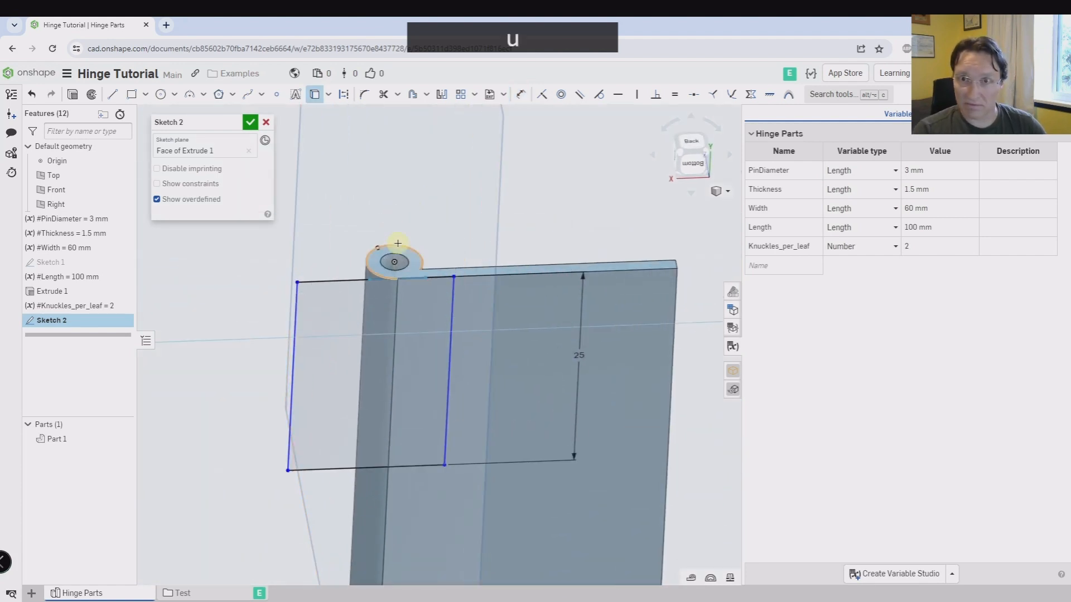
{"action": "scroll", "coordinate": [370, 274], "scroll_direction": "up", "scroll_amount": 3}
{"action": "key", "text": "Escape"}
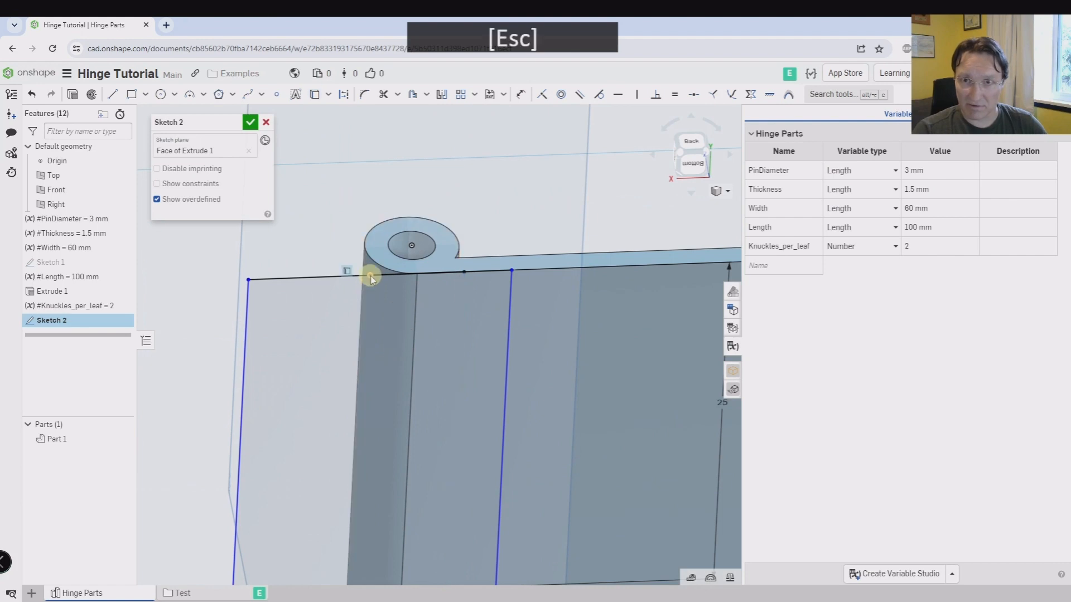
{"action": "left_click", "coordinate": [370, 276]}
{"action": "left_click", "coordinate": [248, 279]}
{"action": "key", "text": "i"}
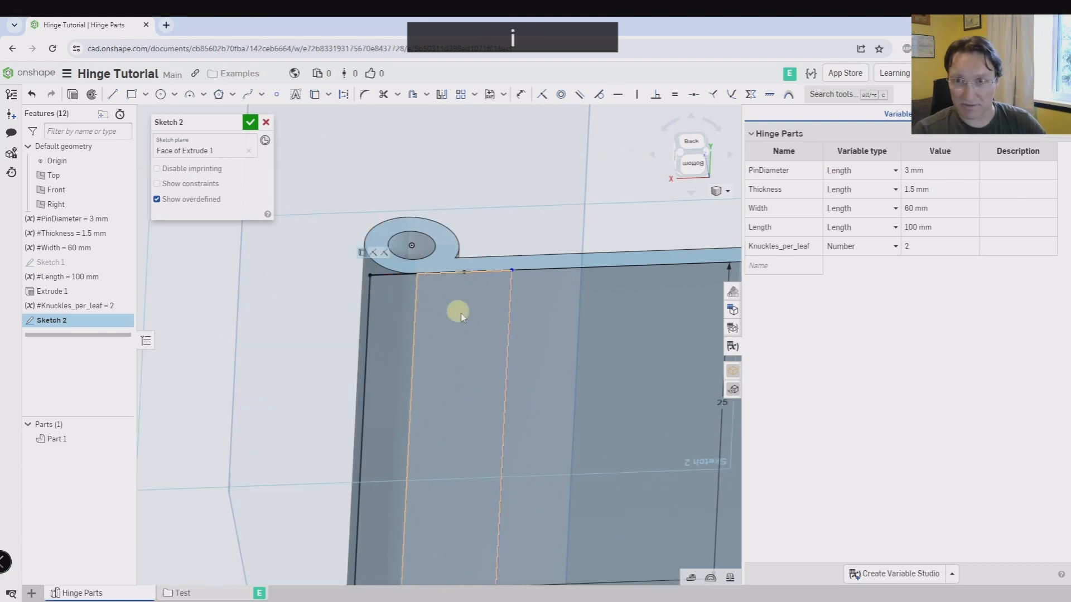
- Dimension the distance between the rectangle's inner edge and the pin centre as (#PinDiameter/2+#Thickness)*1.25
{"action": "middle_click_drag", "start_coordinate": [460, 316], "coordinate": [417, 258]}
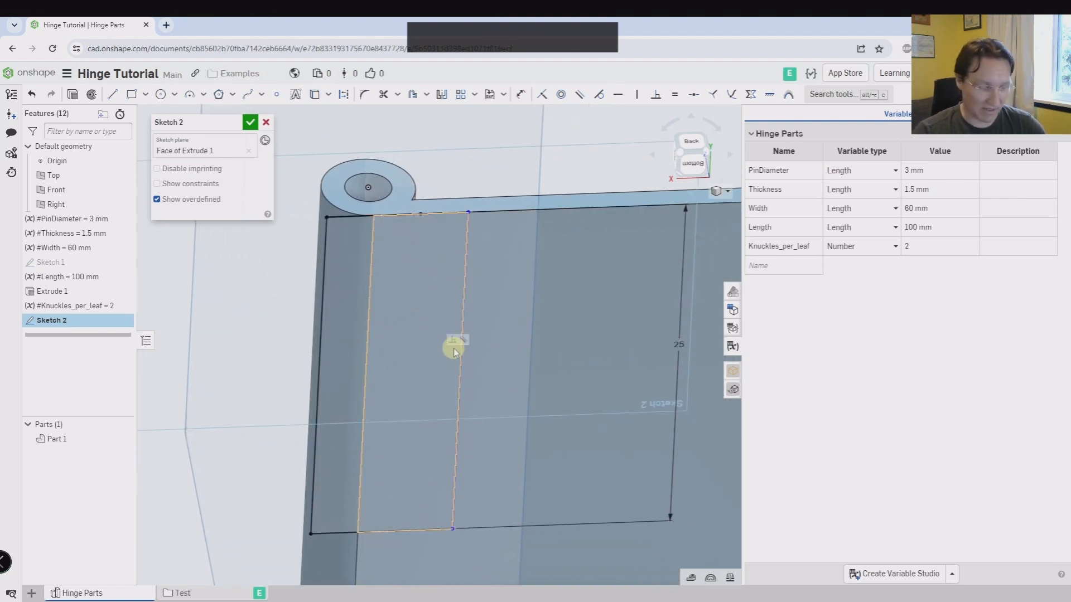
{"action": "key", "text": "d"}
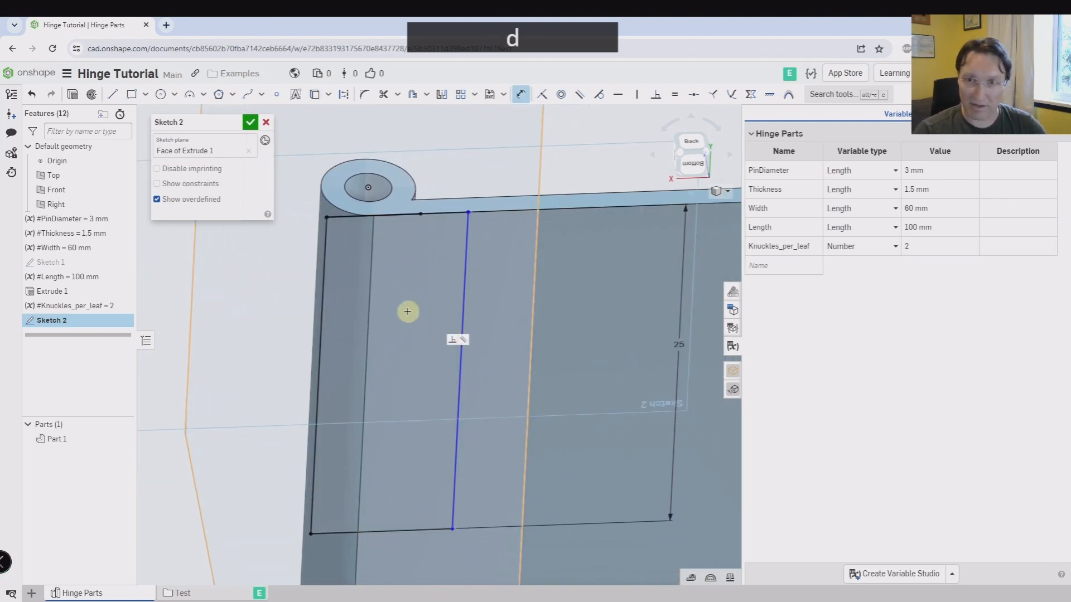
{"action": "left_click", "coordinate": [468, 241]}
{"action": "middle_click_drag", "start_coordinate": [440, 172], "coordinate": [459, 325]}
{"action": "left_click", "coordinate": [444, 259]}
{"action": "mouse_move", "coordinate": [445, 260]}
{"action": "right_mouse_down"}
{"action": "mouse_move", "coordinate": [452, 315]}
{"action": "mouse_move", "coordinate": [409, 337]}
{"action": "right_mouse_up"}
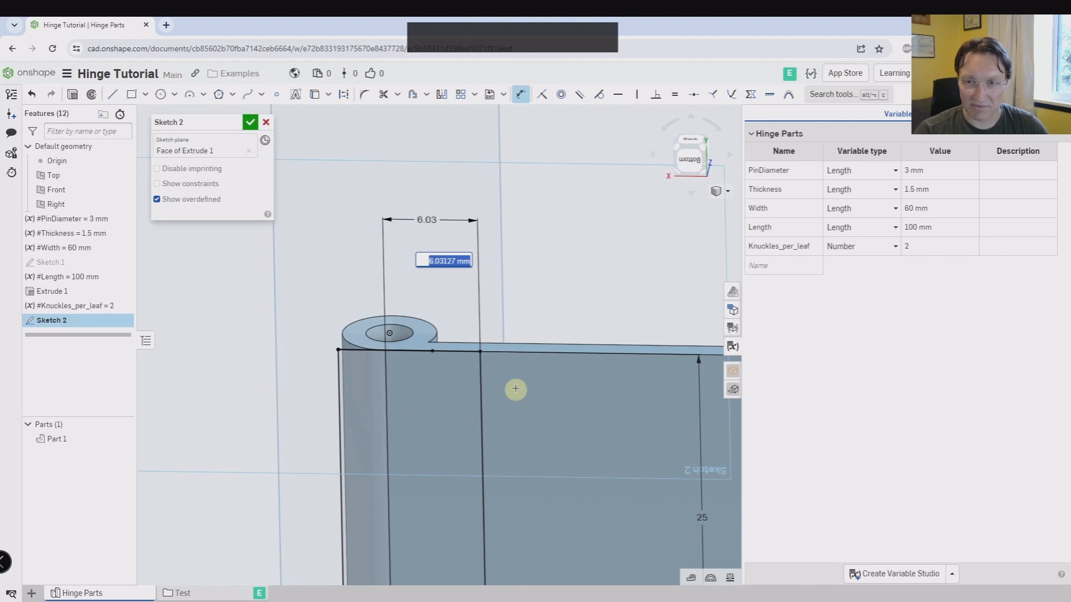
{"action": "middle_click_drag", "start_coordinate": [491, 354], "coordinate": [474, 325]}
{"action": "right_click_drag", "start_coordinate": [533, 233], "coordinate": [533, 258]}
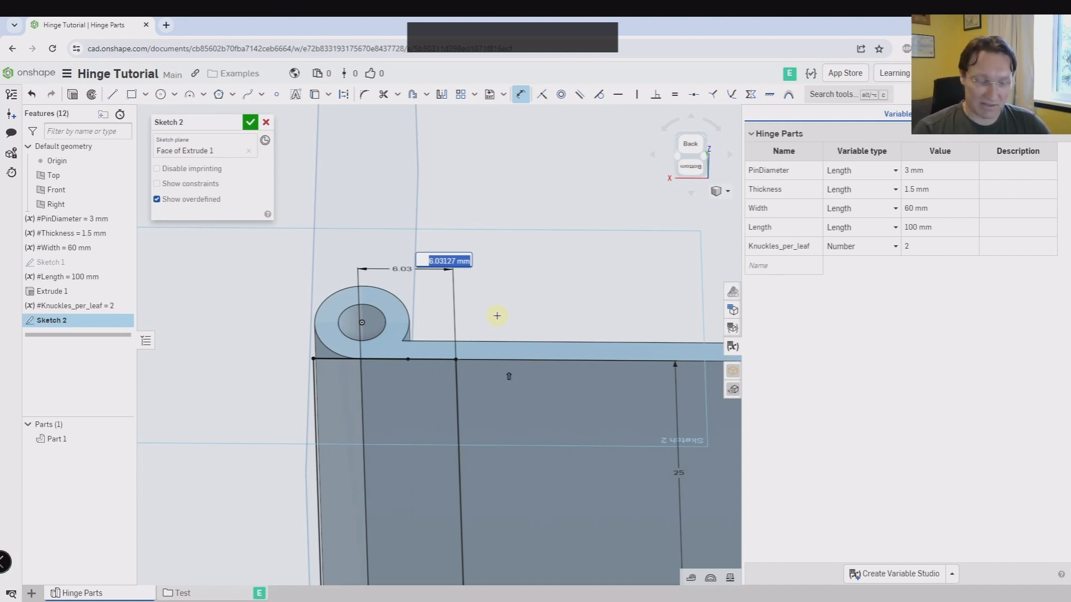
{"action": "type", "text": "("}
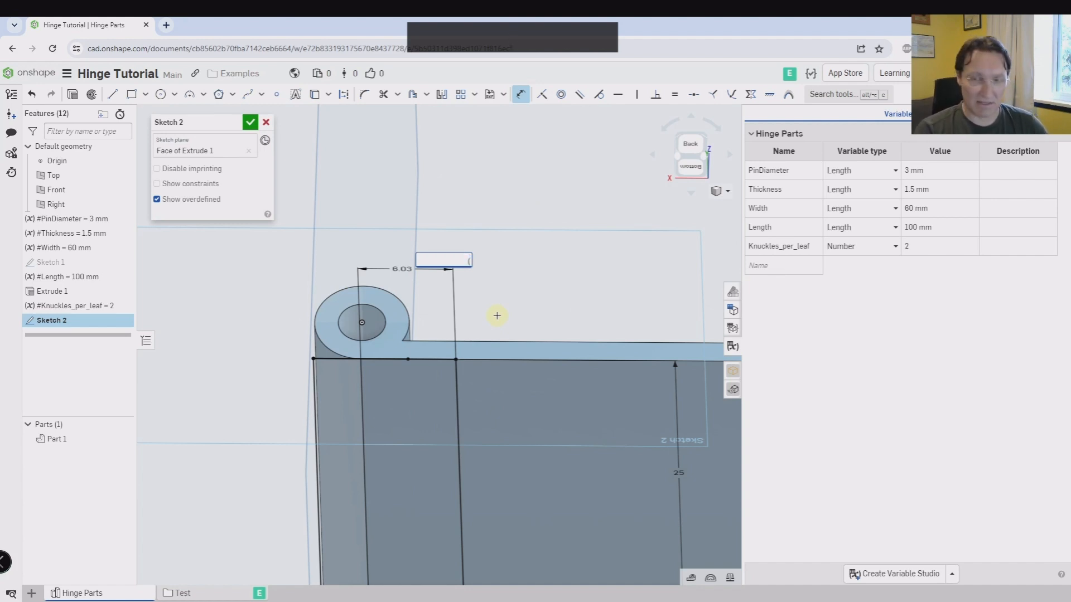
{"action": "type", "text": "diam"}
{"action": "key", "text": "Return"}
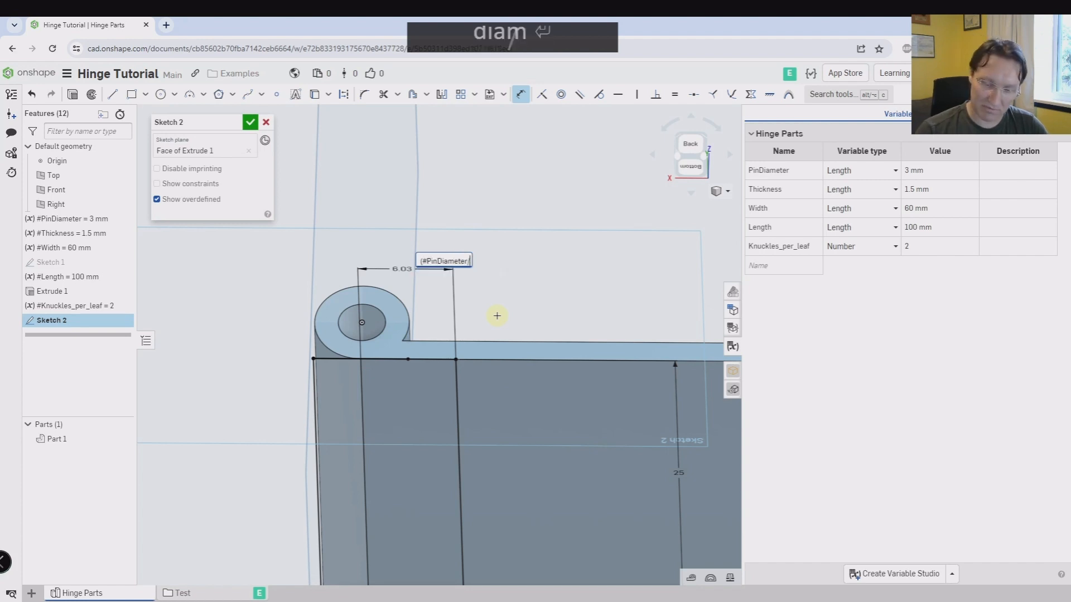
{"action": "type", "text": "/2"}
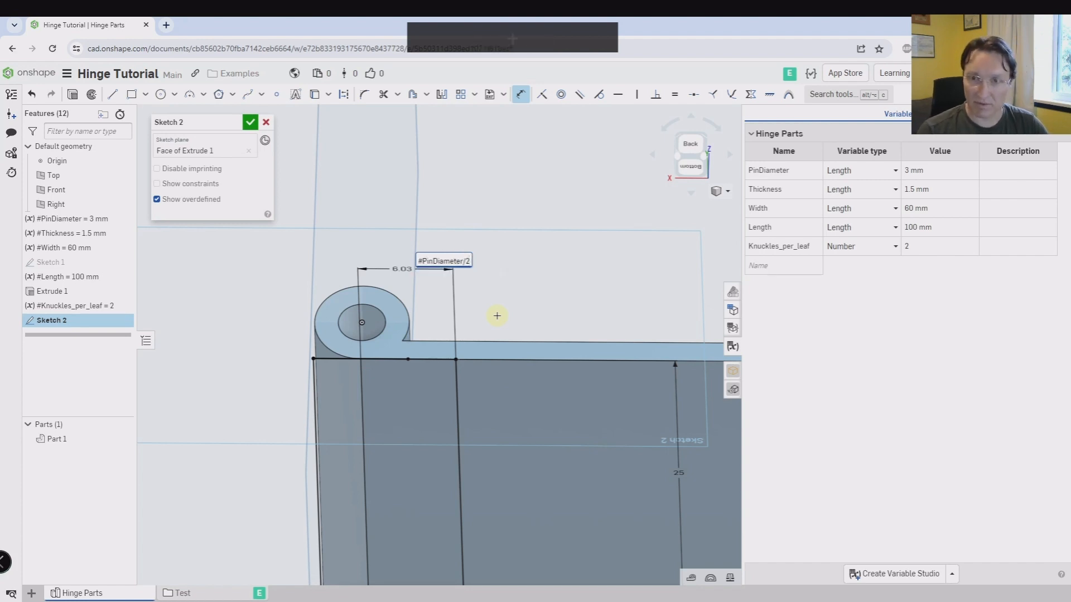
{"action": "type", "text": "+th"}
{"action": "key", "text": "Return"}
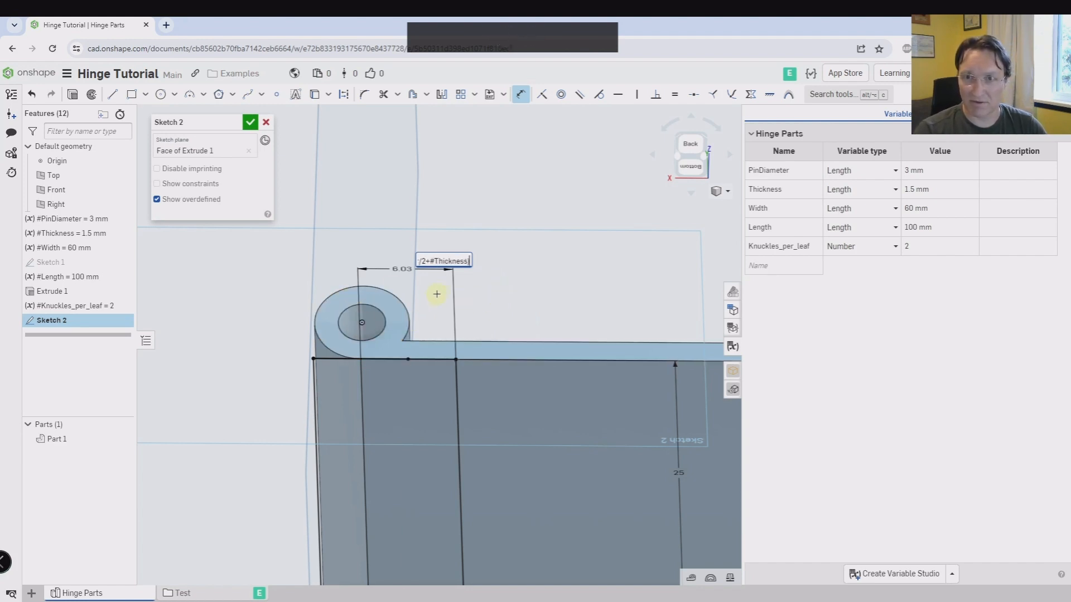
{"action": "type", "text": ")*"}
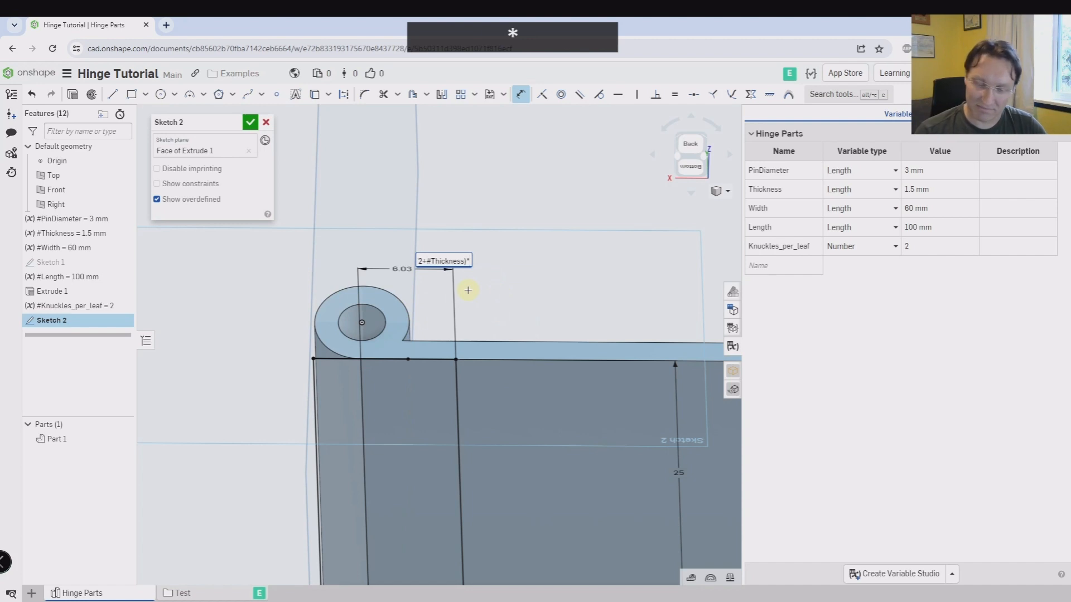
{"action": "type", "text": "1.25"}
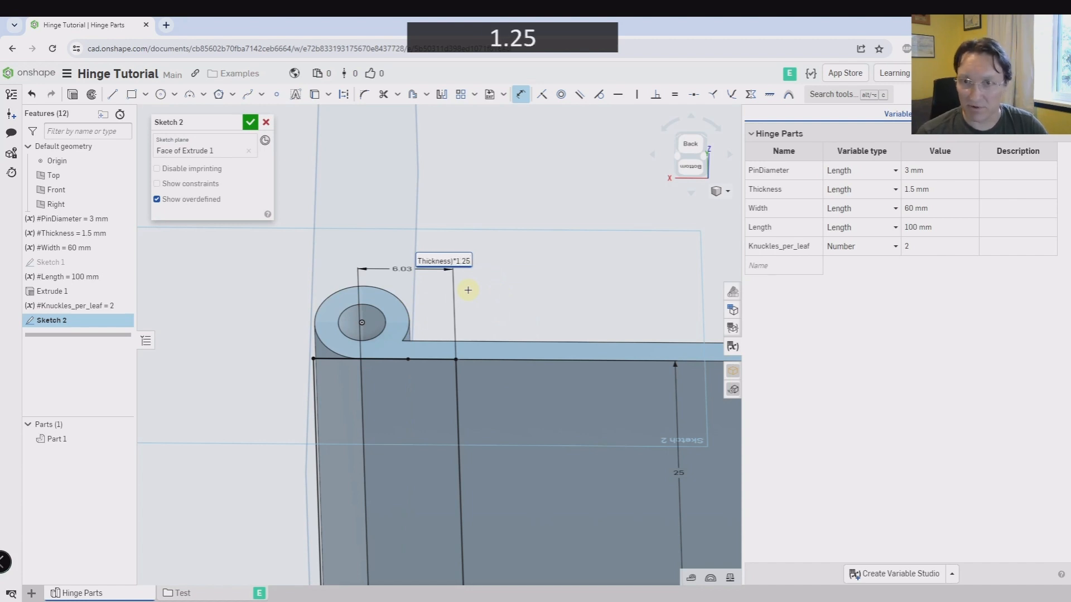
{"action": "key", "text": "Return"}
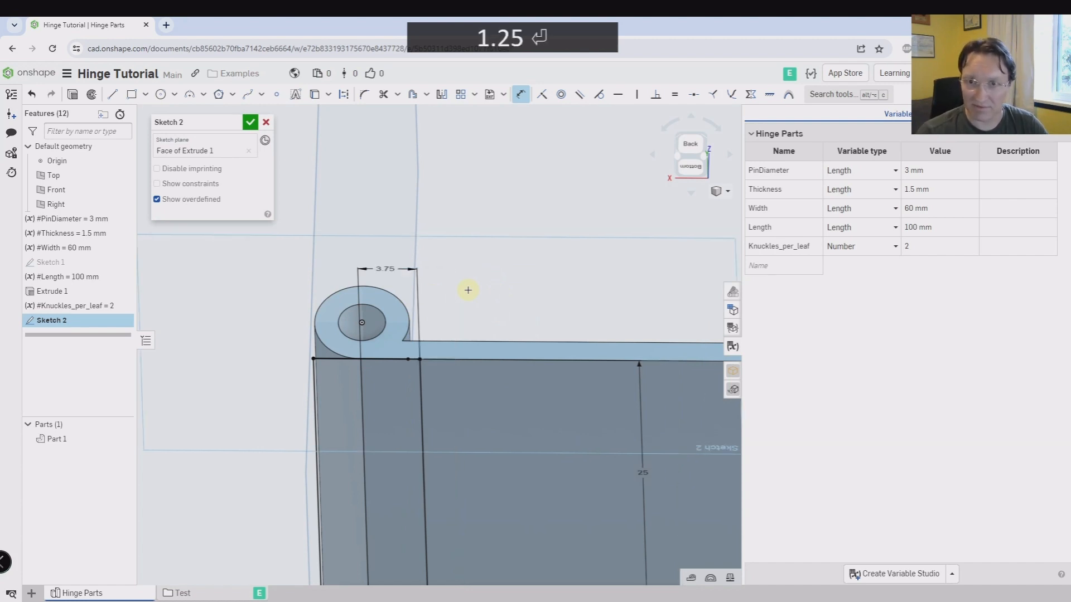
- Extrude the rectangle sketch as a Remove operation with the Through all end type to cut away the knuckle at the leaf's end
{"action": "left_click", "coordinate": [691, 166]}
{"action": "scroll", "coordinate": [441, 343], "scroll_direction": "down", "scroll_amount": 8}
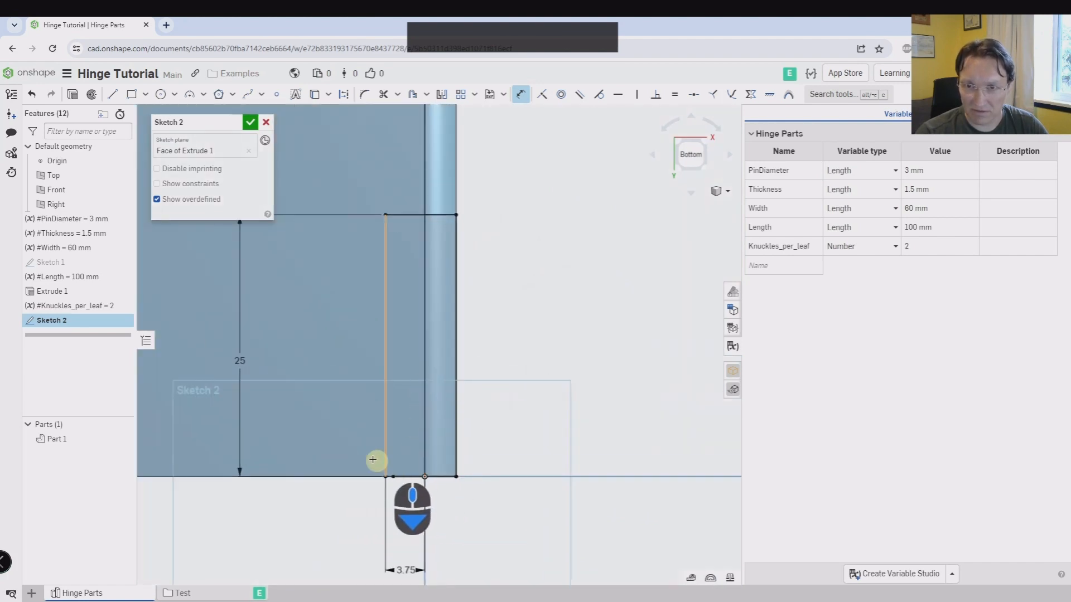
{"action": "scroll", "coordinate": [414, 474], "scroll_direction": "up", "scroll_amount": 5}
{"action": "mouse_move", "coordinate": [469, 404]}
{"action": "middle_mouse_down"}
{"action": "mouse_move", "coordinate": [550, 392]}
{"action": "mouse_move", "coordinate": [549, 441]}
{"action": "mouse_move", "coordinate": [524, 323]}
{"action": "middle_mouse_up"}
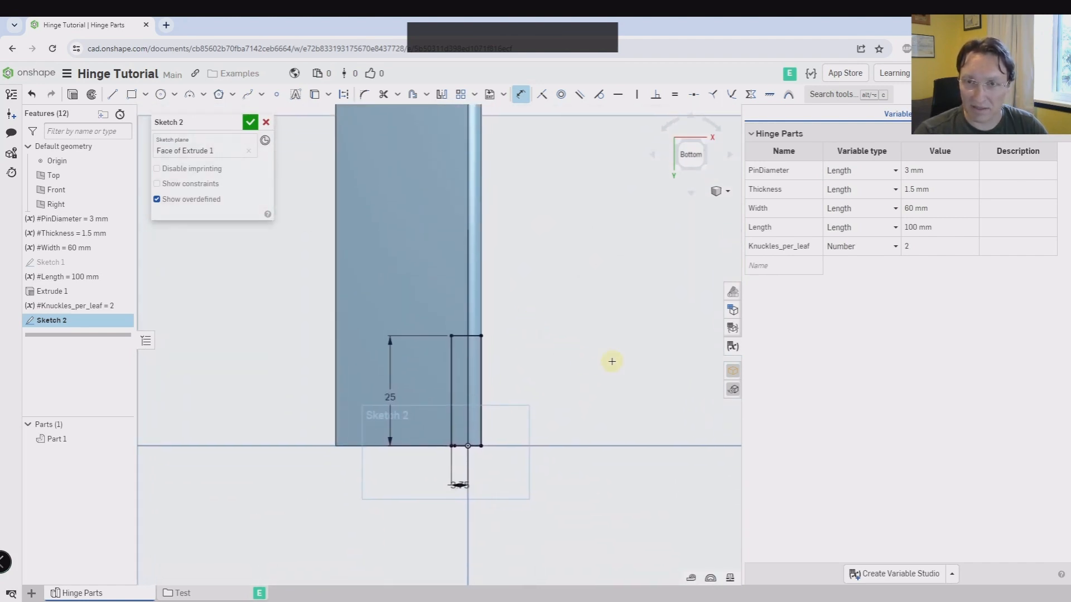
{"action": "scroll", "coordinate": [600, 357], "scroll_direction": "up", "scroll_amount": 3}
{"action": "scroll", "coordinate": [550, 290], "scroll_direction": "down", "scroll_amount": 2}
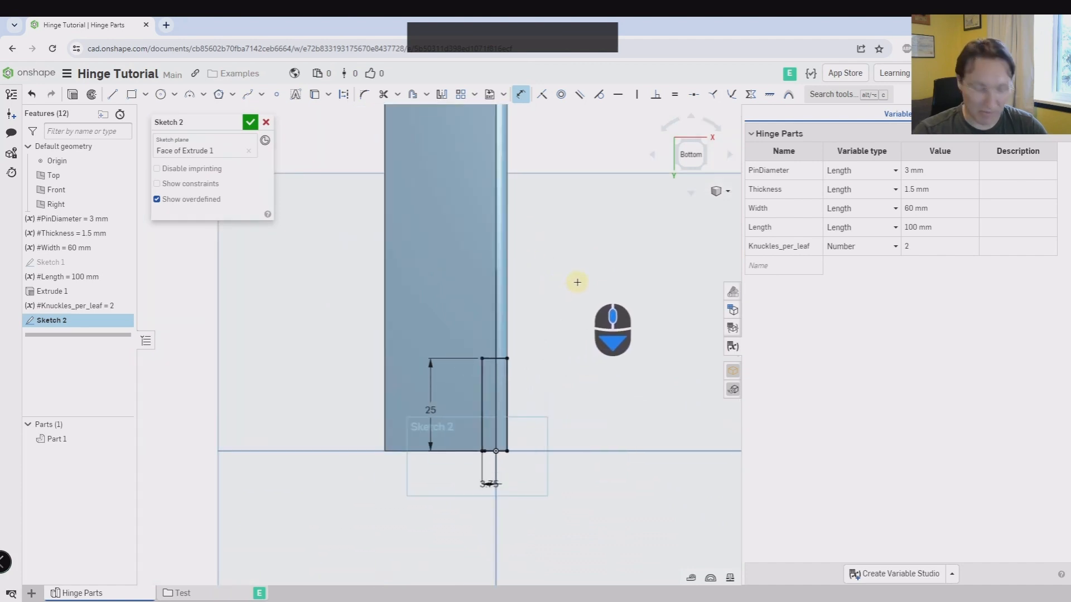
{"action": "key", "text": "shift+e"}
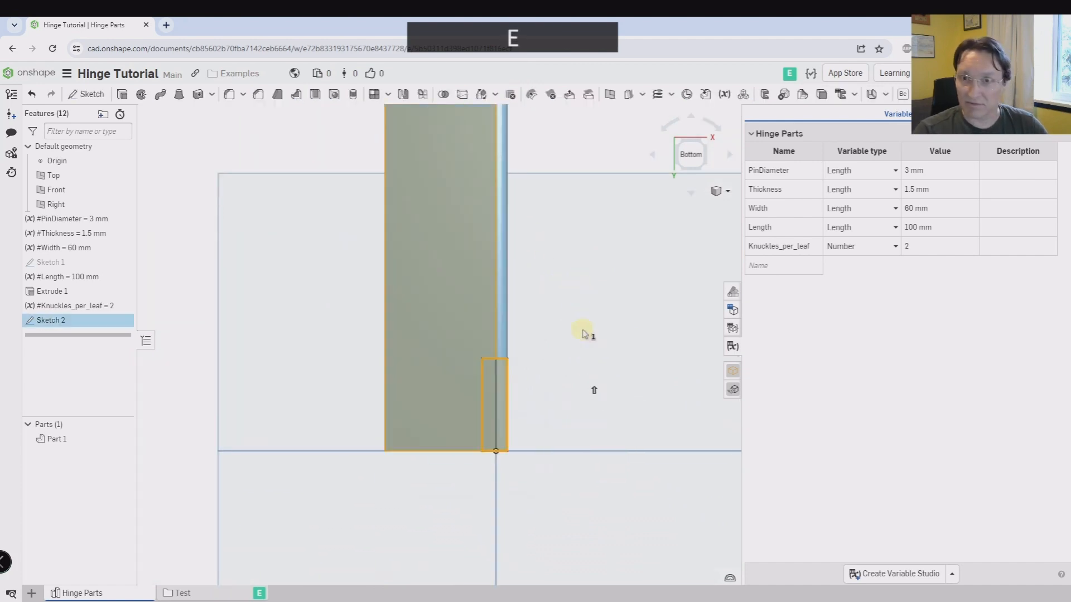
{"action": "left_click", "coordinate": [214, 152]}
{"action": "left_click", "coordinate": [233, 197]}
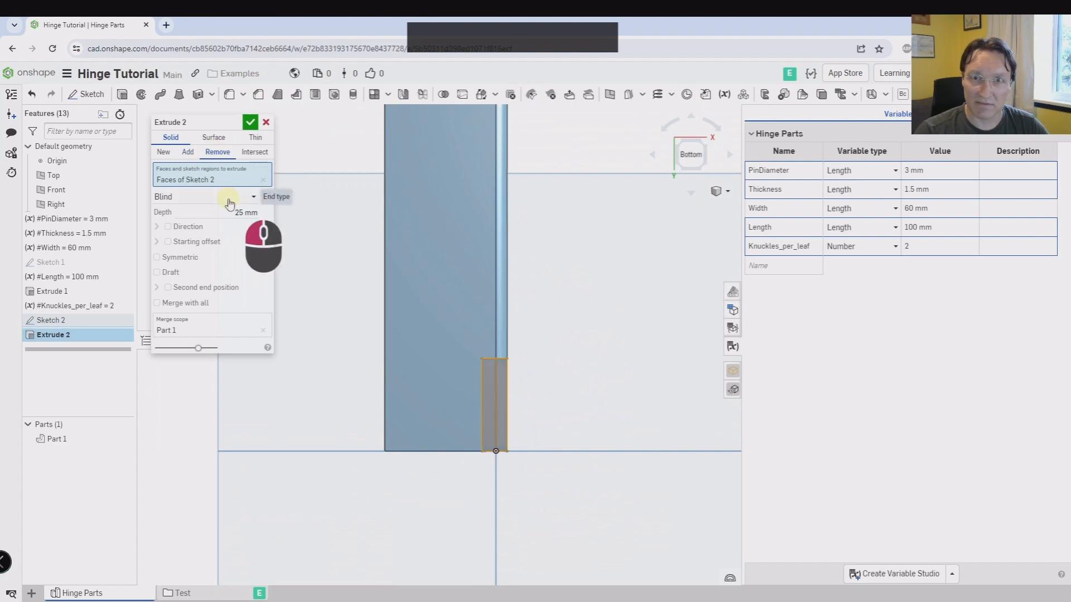
{"action": "left_click", "coordinate": [215, 287]}
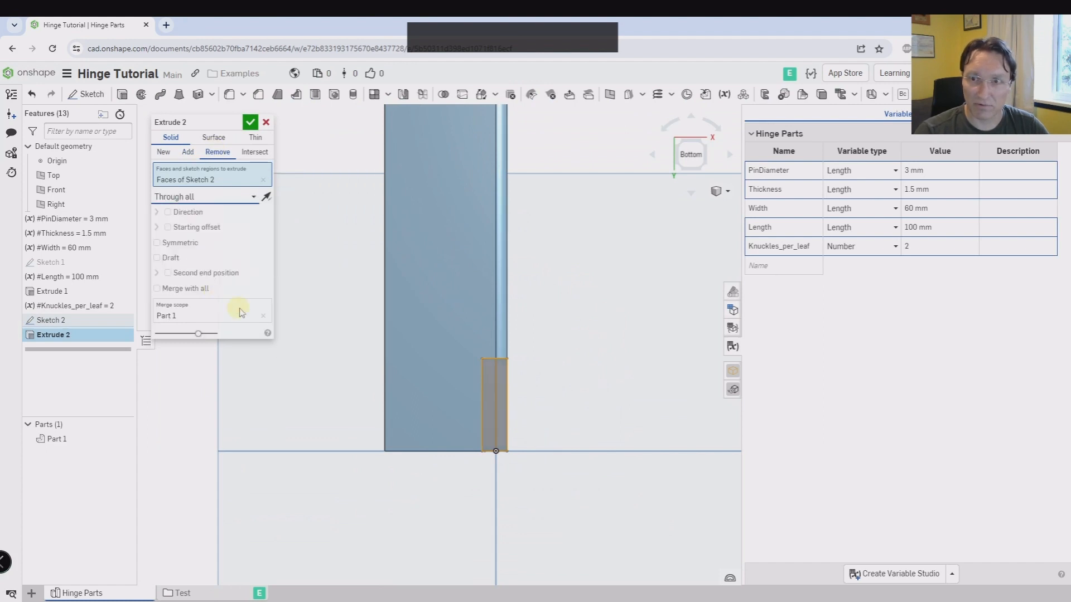
{"action": "left_click", "coordinate": [250, 122]}
- Start a linear feature pattern of the knuckle cut (Extrude 2) with the Front plane as its direction
{"action": "scroll", "coordinate": [483, 259], "scroll_direction": "up", "scroll_amount": 2}
{"action": "right_click_drag", "start_coordinate": [455, 286], "coordinate": [491, 312]}
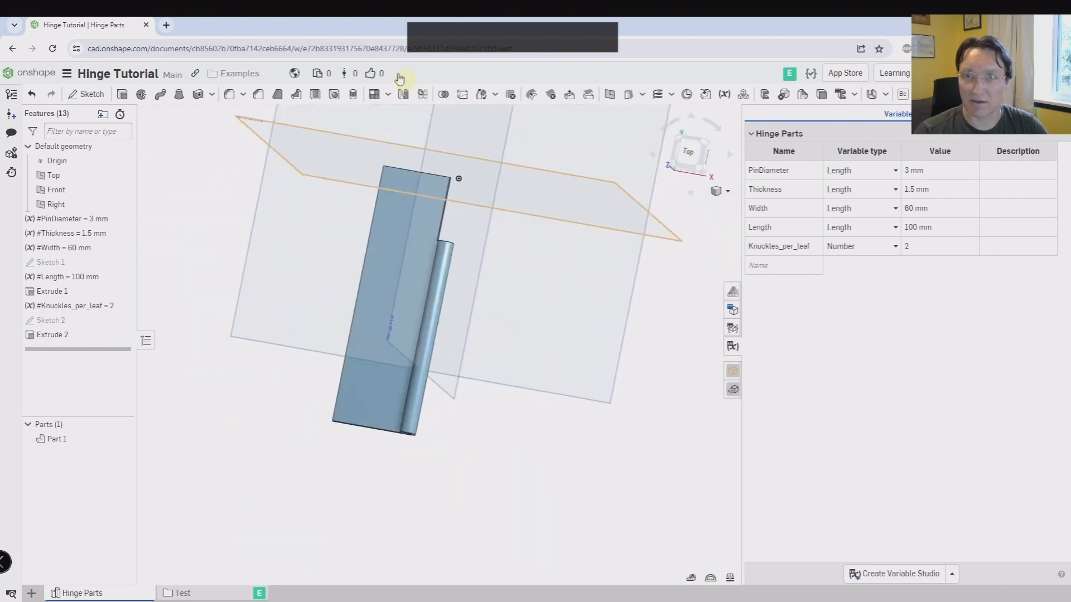
{"action": "left_click", "coordinate": [376, 96]}
{"action": "left_click", "coordinate": [205, 136]}
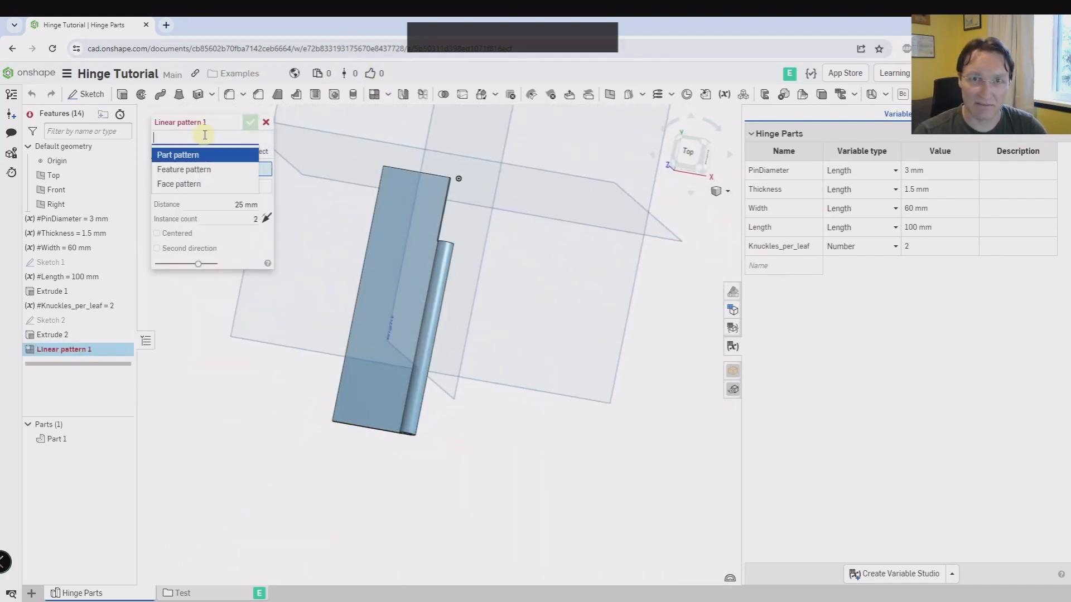
{"action": "left_click", "coordinate": [195, 170]}
{"action": "left_click", "coordinate": [40, 336]}
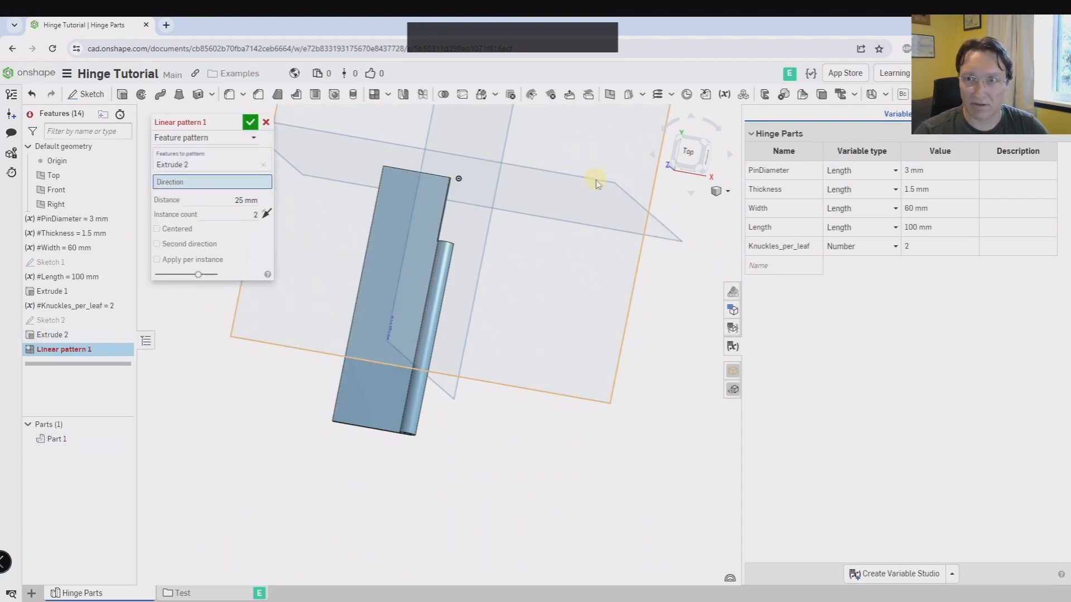
{"action": "right_click_drag", "start_coordinate": [595, 179], "coordinate": [607, 281]}
{"action": "left_click", "coordinate": [644, 373]}
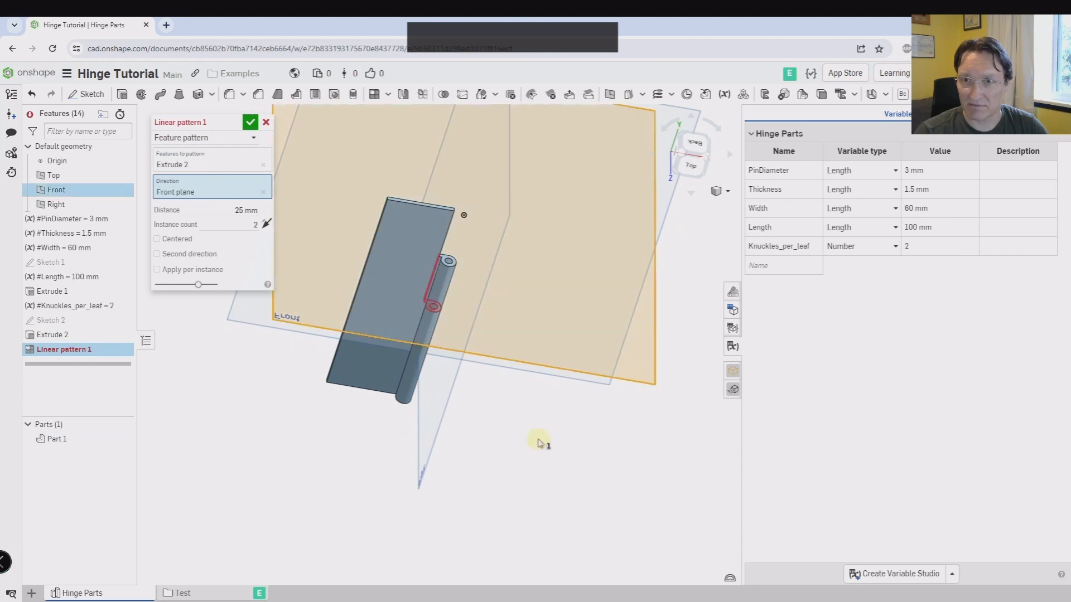
{"action": "right_click_drag", "start_coordinate": [537, 437], "coordinate": [530, 399]}
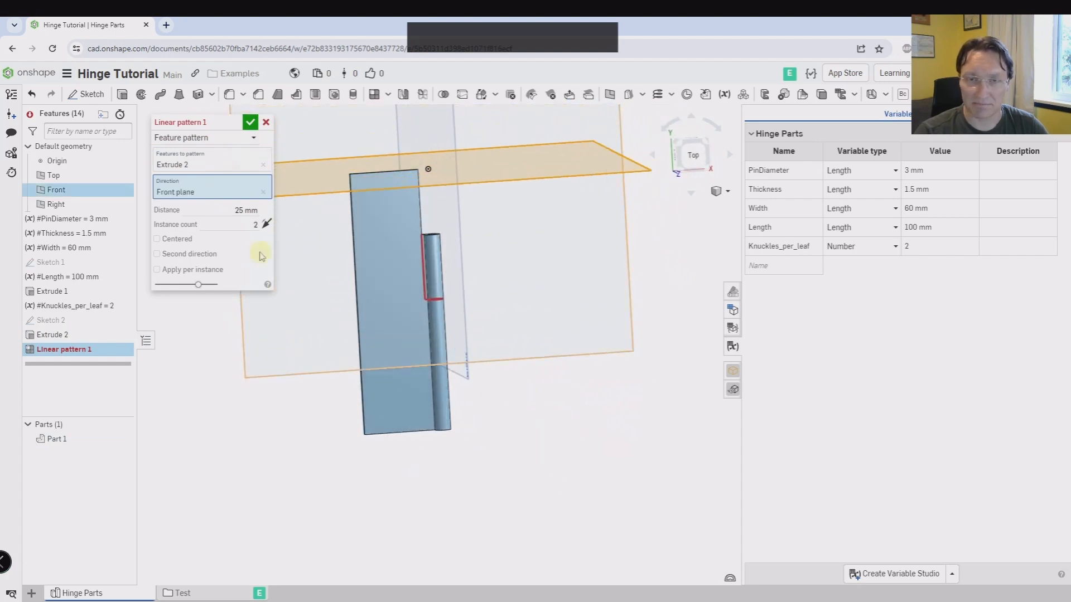
- Set the linear pattern's distance to #Length/#Knuckles_per_leaf
{"action": "left_click", "coordinate": [220, 212]}
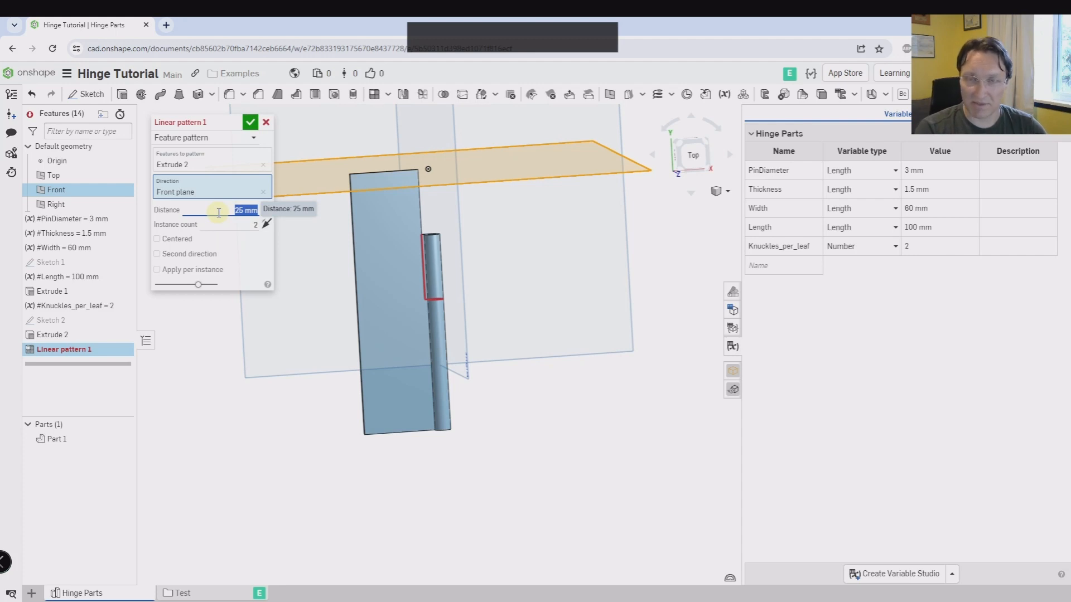
{"action": "type", "text": "len"}
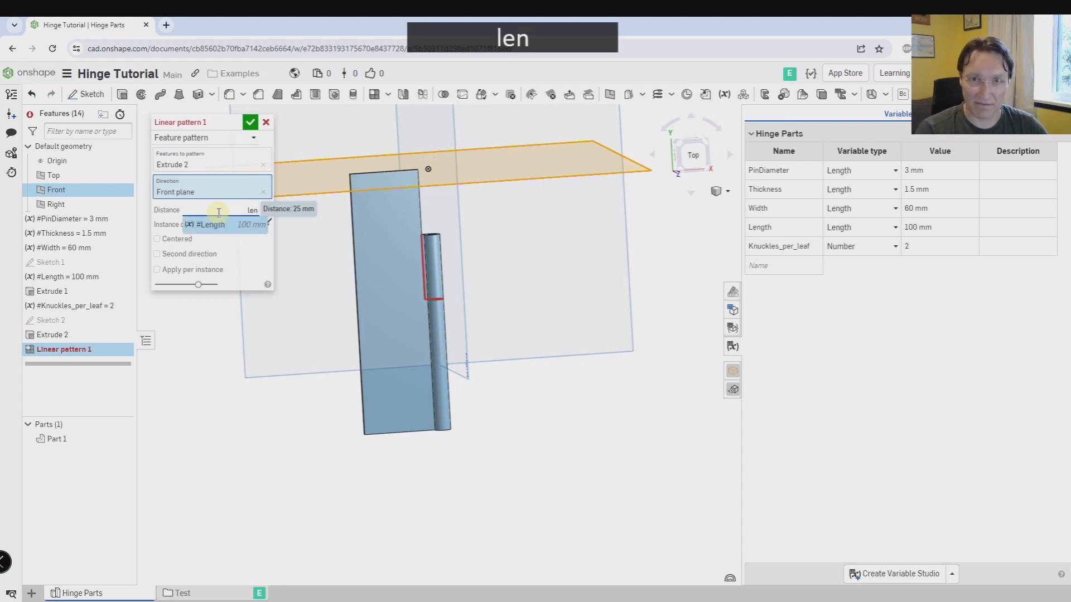
{"action": "key", "text": "Return"}
{"action": "type", "text": "/"}
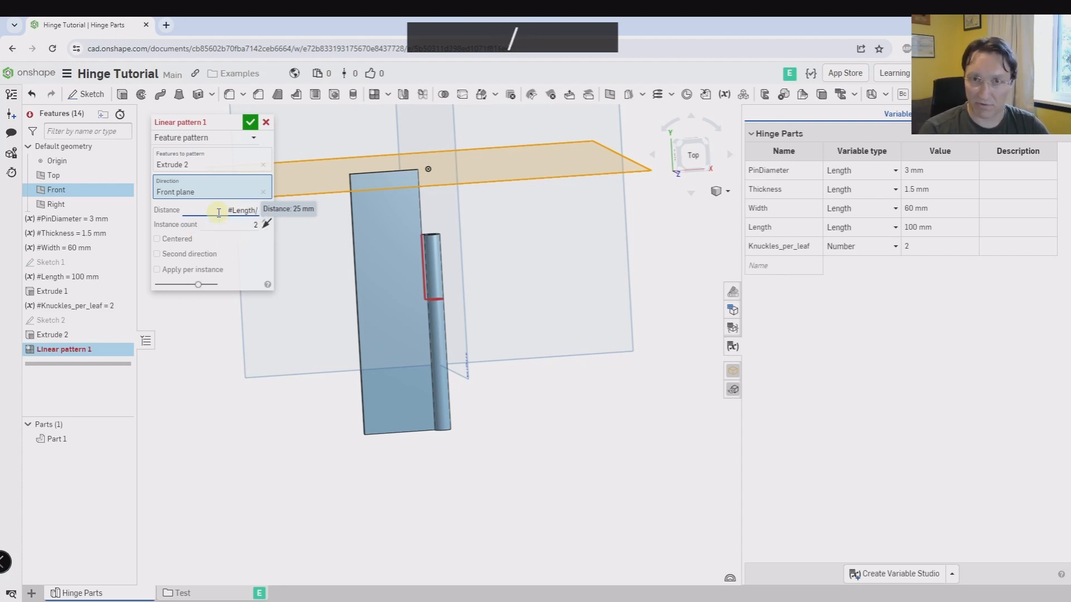
{"action": "type", "text": "kn"}
{"action": "key", "text": "Return"}
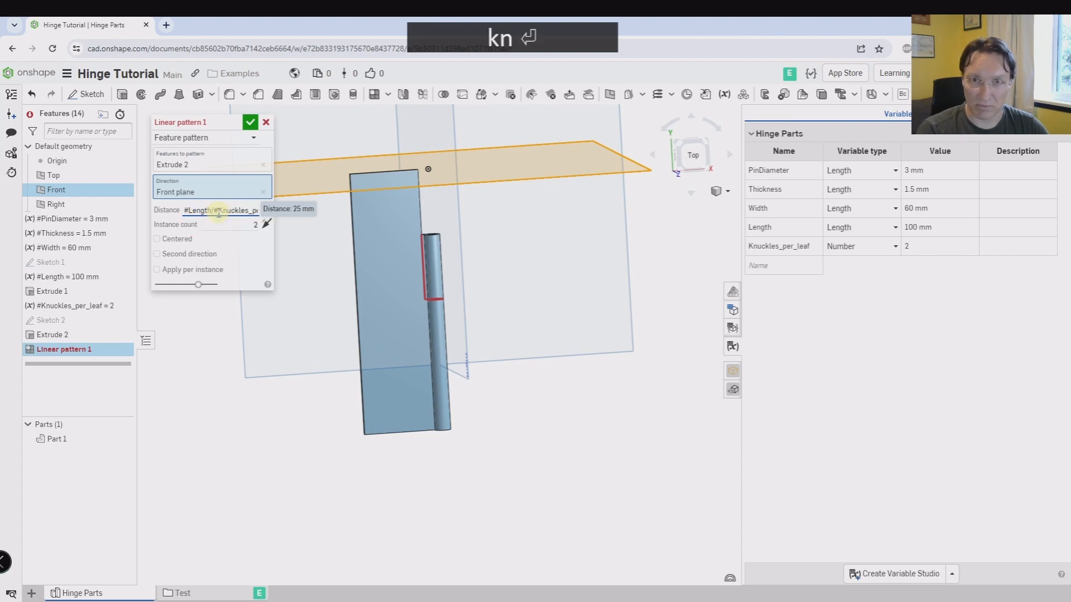
- Enable Apply per instance for the linear pattern and set its instance count to #Knuckles_per_leaf
{"action": "left_click", "coordinate": [229, 225]}
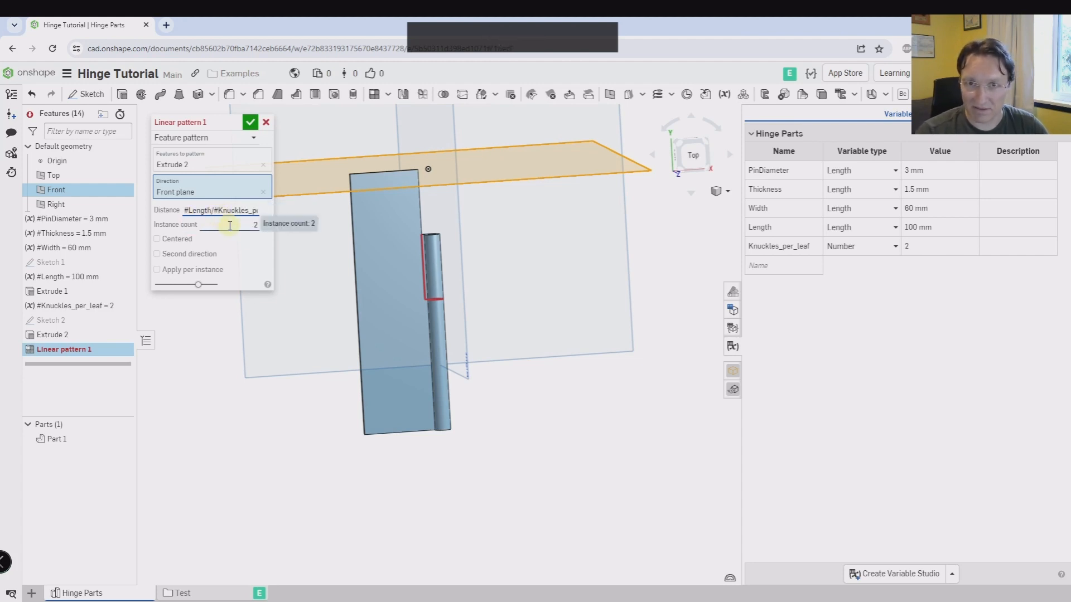
{"action": "left_click", "coordinate": [157, 269]}
{"action": "mouse_move", "coordinate": [291, 438]}
{"action": "right_mouse_down"}
{"action": "mouse_move", "coordinate": [282, 411]}
{"action": "mouse_move", "coordinate": [283, 425]}
{"action": "right_mouse_up"}
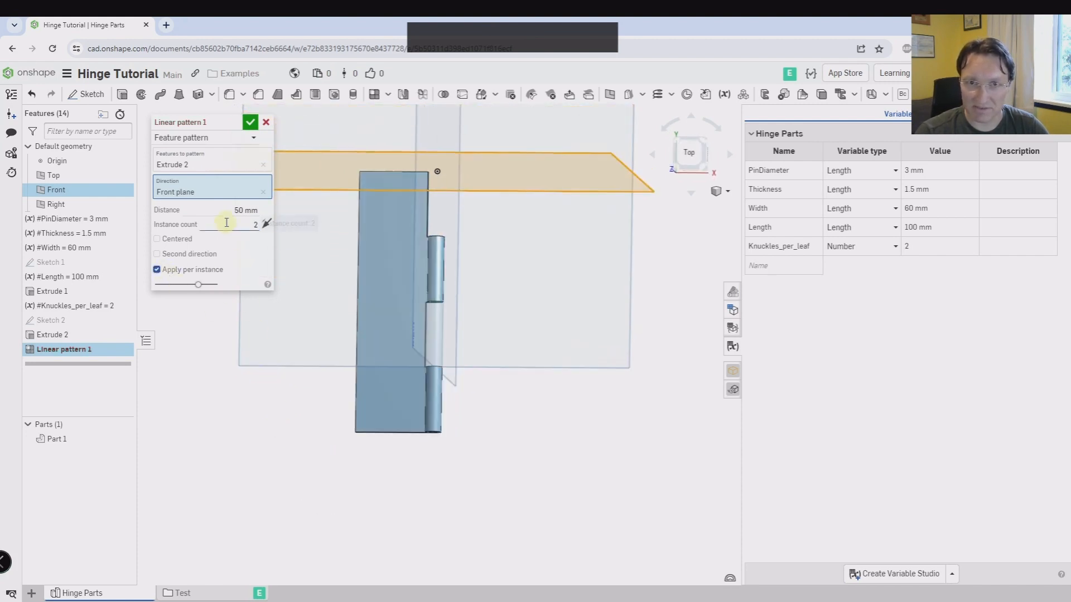
{"action": "left_click", "coordinate": [238, 229]}
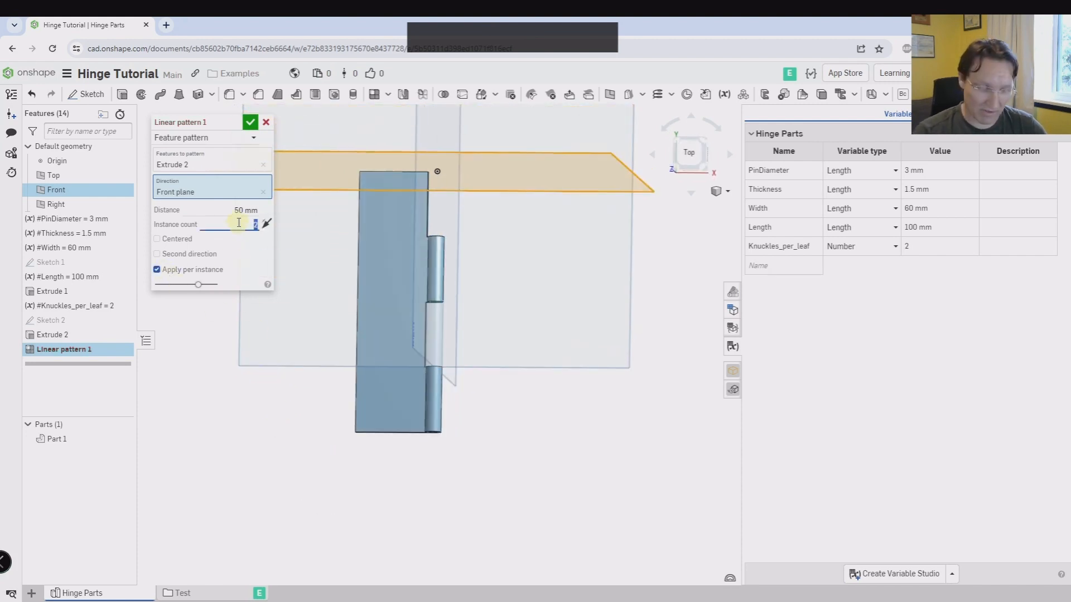
{"action": "type", "text": "kn"}
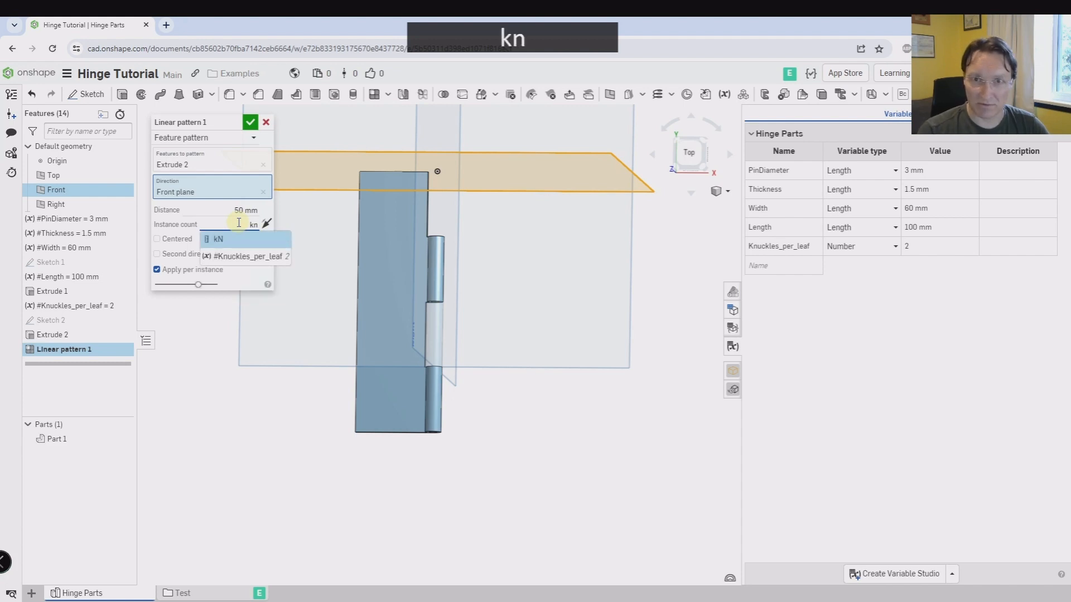
{"action": "key", "text": "Down"}
{"action": "key", "text": "Return"}
{"action": "left_click", "coordinate": [239, 223]}
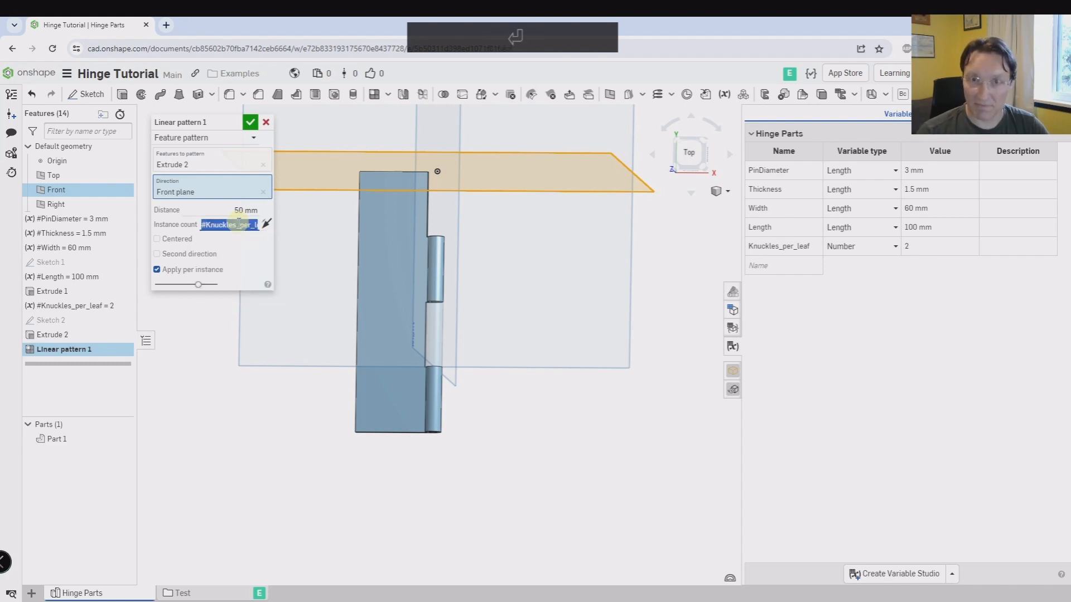
- Set the Knuckles_per_leaf variable to 3 to test the pattern
{"action": "left_click", "coordinate": [907, 246]}
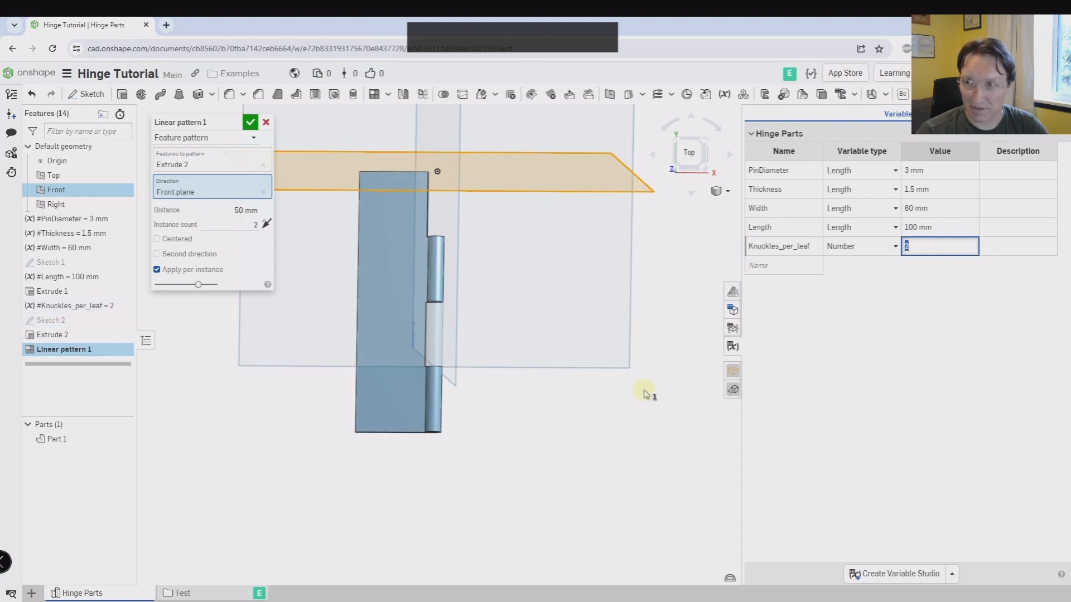
{"action": "type", "text": "3"}
{"action": "key", "text": "Return"}
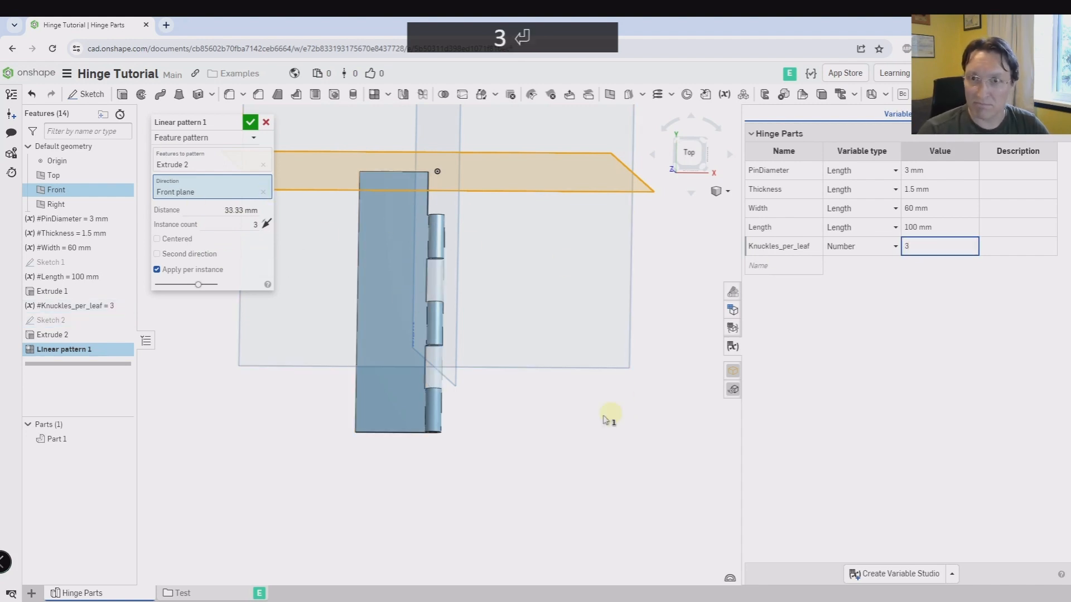
- Set the Length variable to 60 mm
{"action": "left_click", "coordinate": [926, 213]}
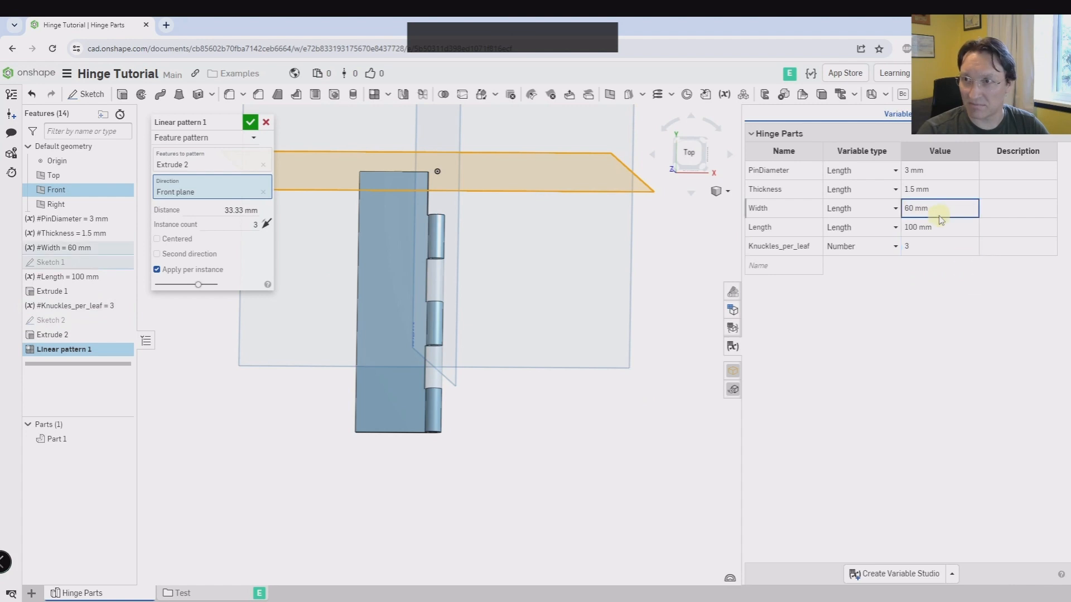
{"action": "left_click", "coordinate": [940, 227]}
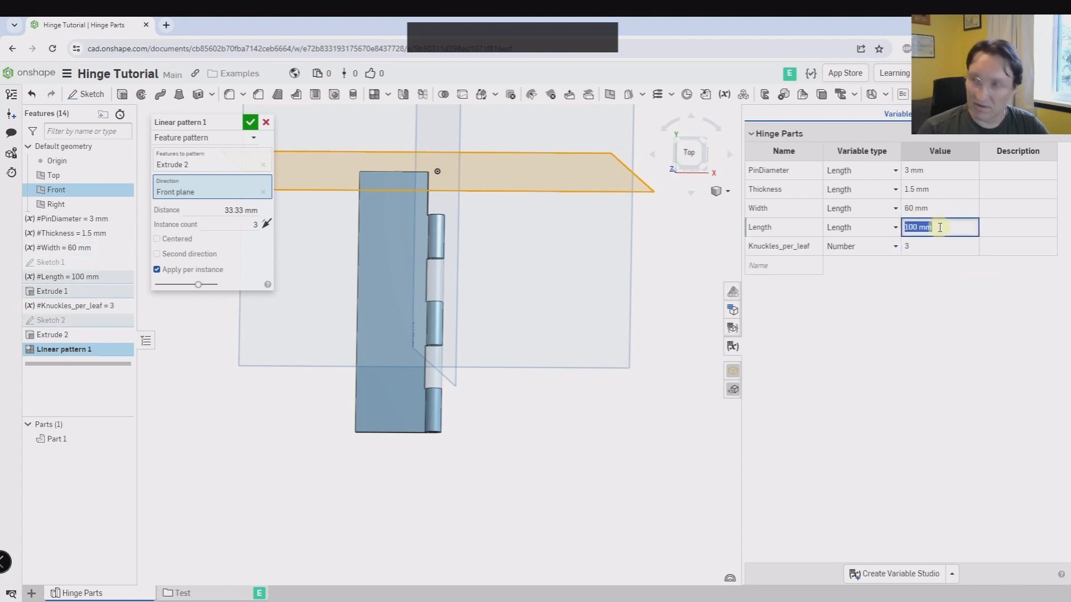
{"action": "key", "text": "Return"}
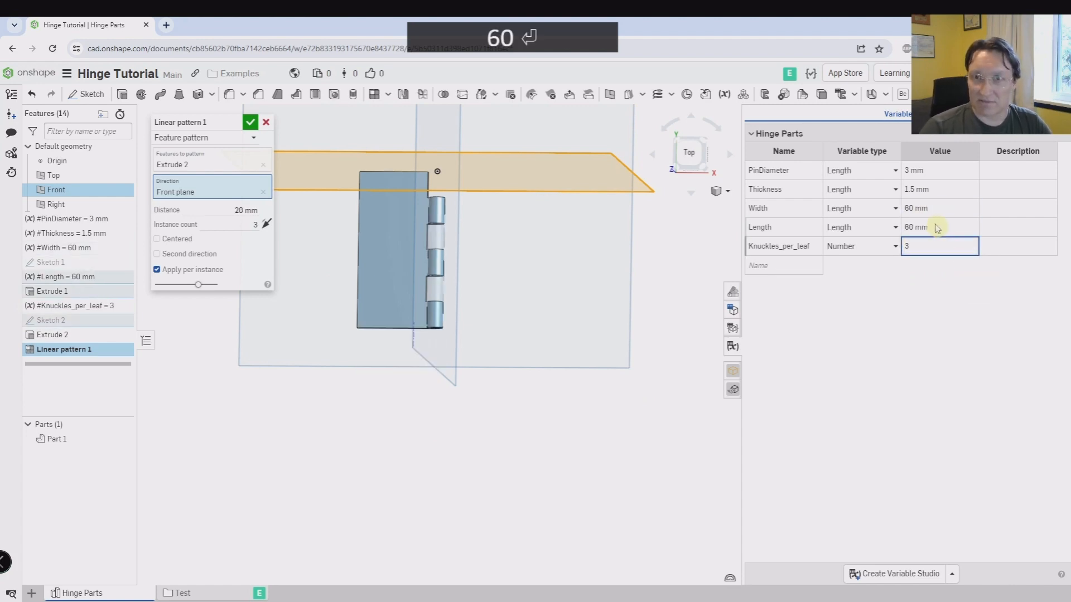
- Set the Knuckles_per_leaf variable to 1 to test the pattern with a single knuckle
{"action": "left_click", "coordinate": [237, 225]}
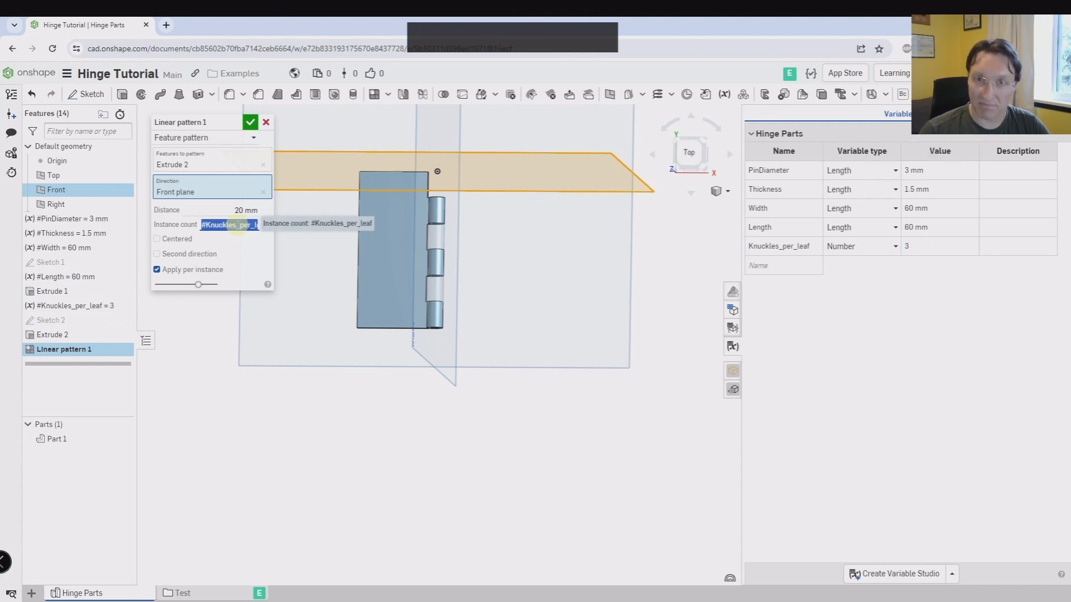
{"action": "left_click", "coordinate": [928, 249]}
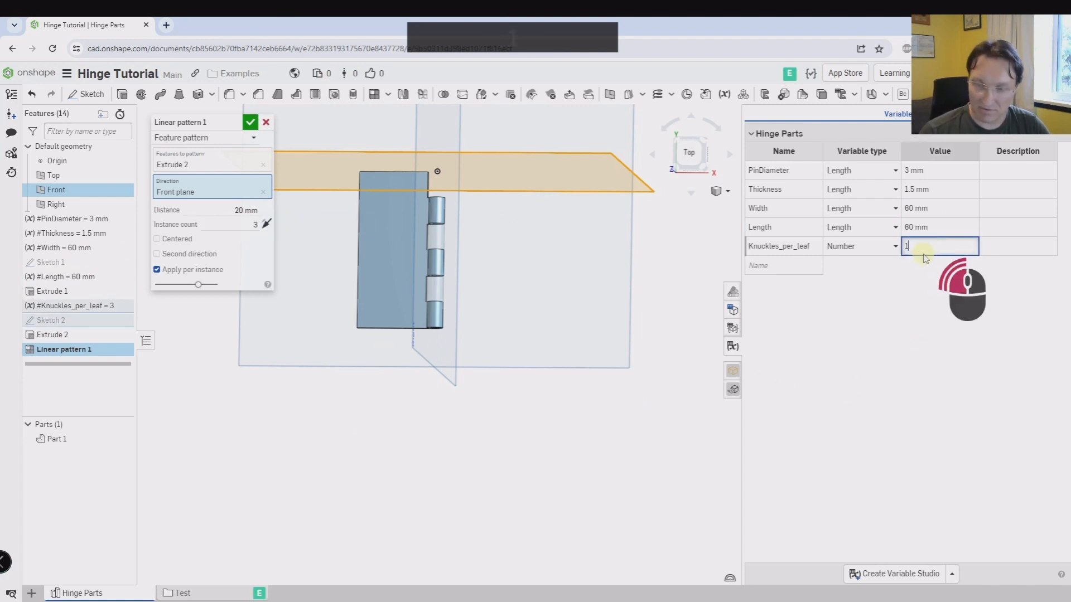
{"action": "key", "text": "Return"}
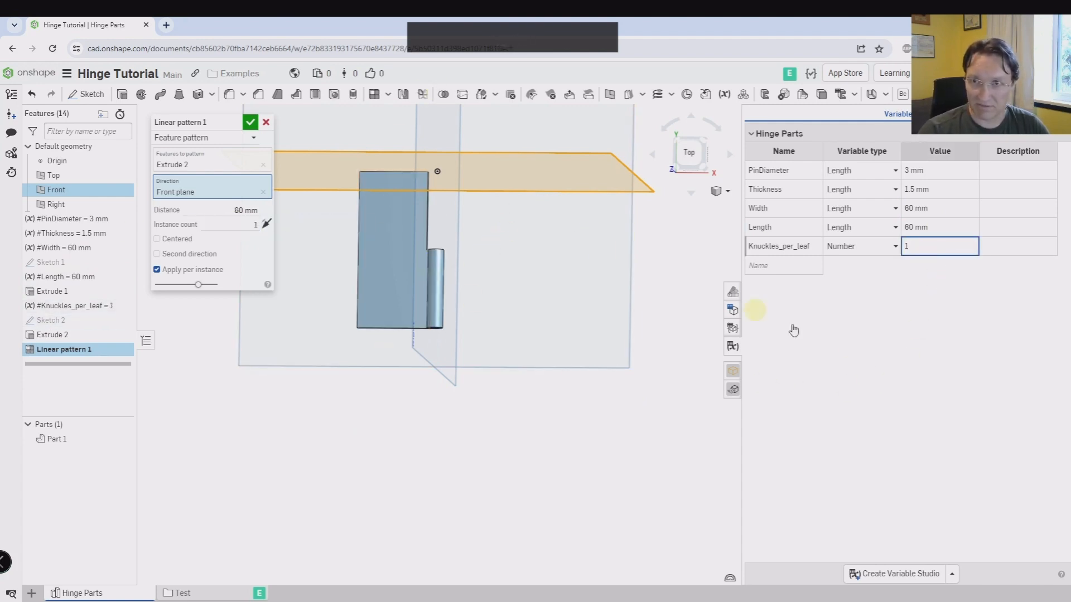
- Set the Knuckles_per_leaf variable to 2 and accept the linear pattern
{"action": "left_click", "coordinate": [926, 247]}
{"action": "type", "text": "2"}
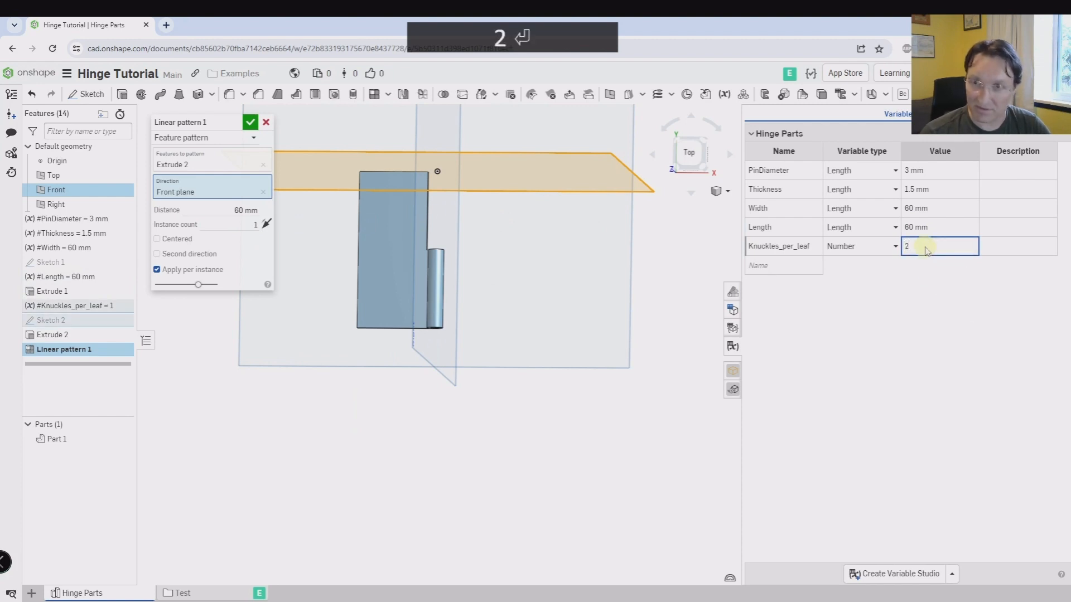
{"action": "right_click_drag", "start_coordinate": [646, 375], "coordinate": [510, 443]}
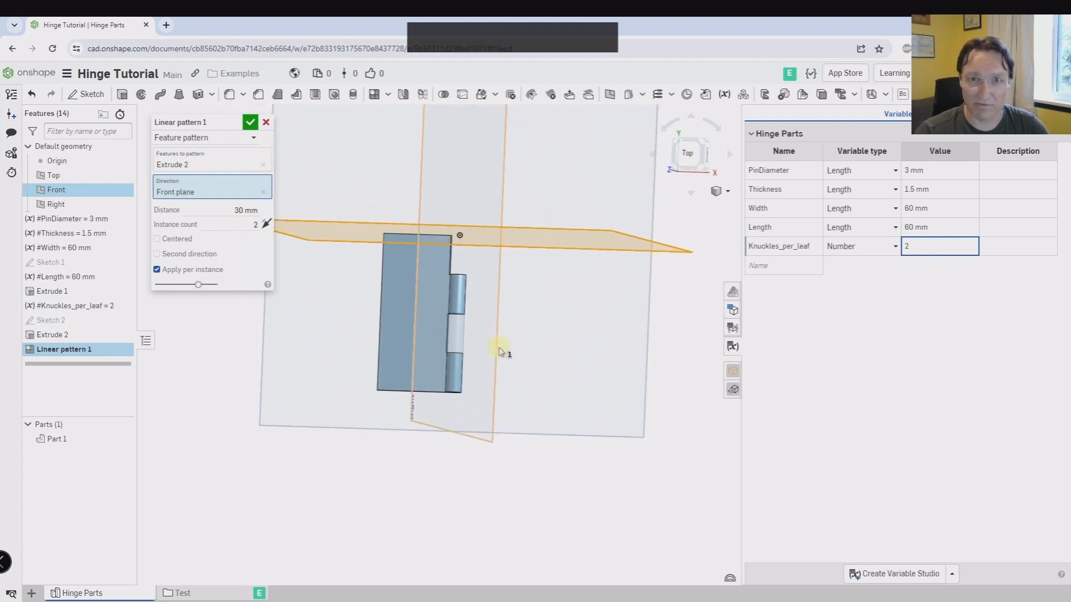
{"action": "key", "text": "Return"}
- Show Sketch 1 and extrude its inner pin circle as a new part with a blind depth of #Length
{"action": "right_click_drag", "start_coordinate": [299, 210], "coordinate": [338, 383]}
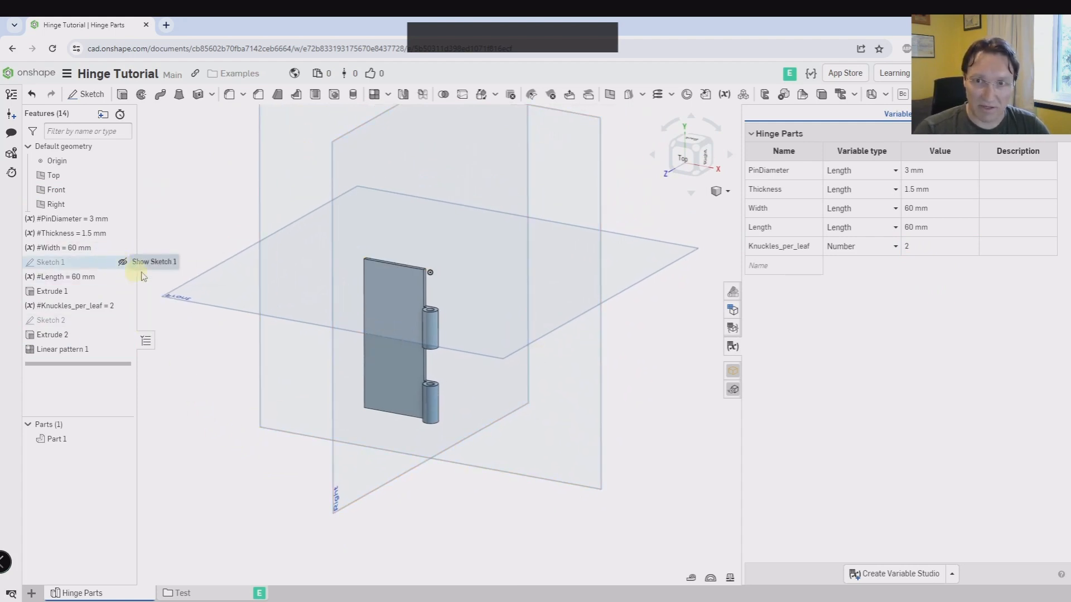
{"action": "scroll", "coordinate": [427, 262], "scroll_direction": "down", "scroll_amount": 10}
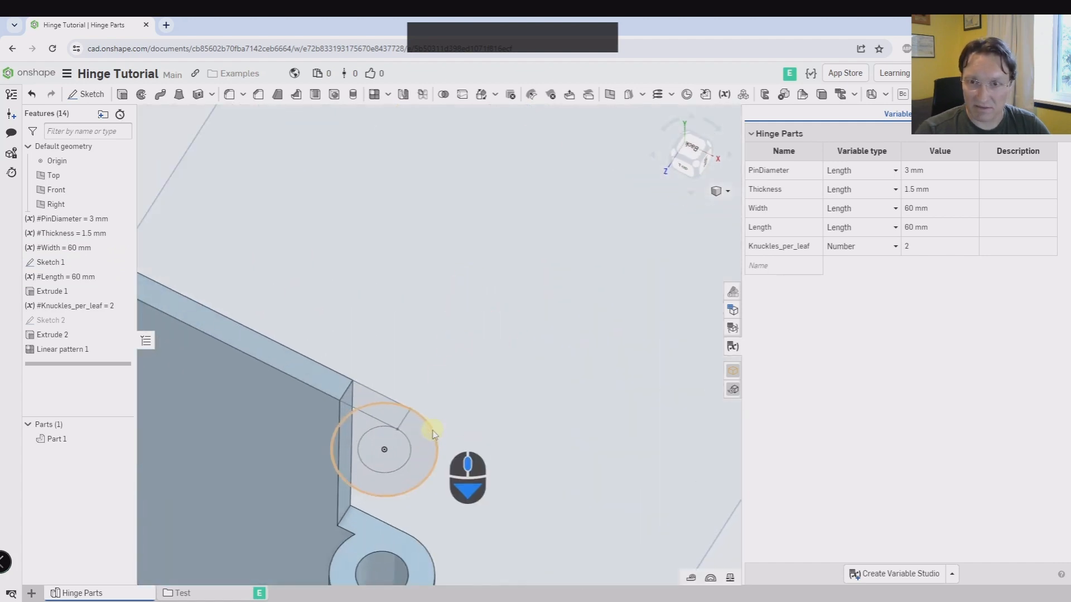
{"action": "middle_click_drag", "start_coordinate": [434, 434], "coordinate": [507, 248]}
{"action": "left_click", "coordinate": [467, 285]}
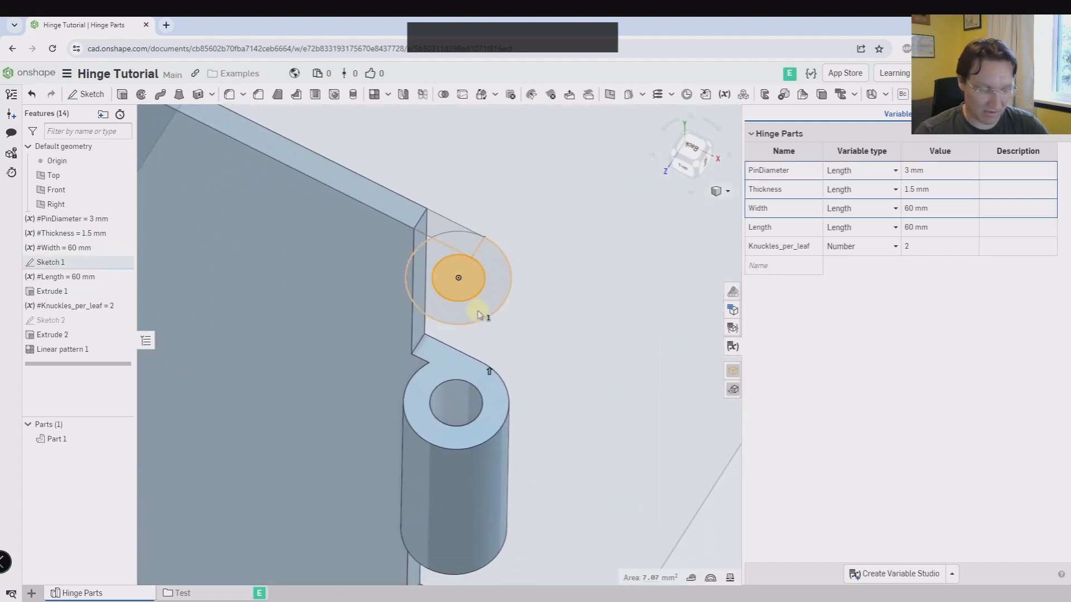
{"action": "key", "text": "shift+e"}
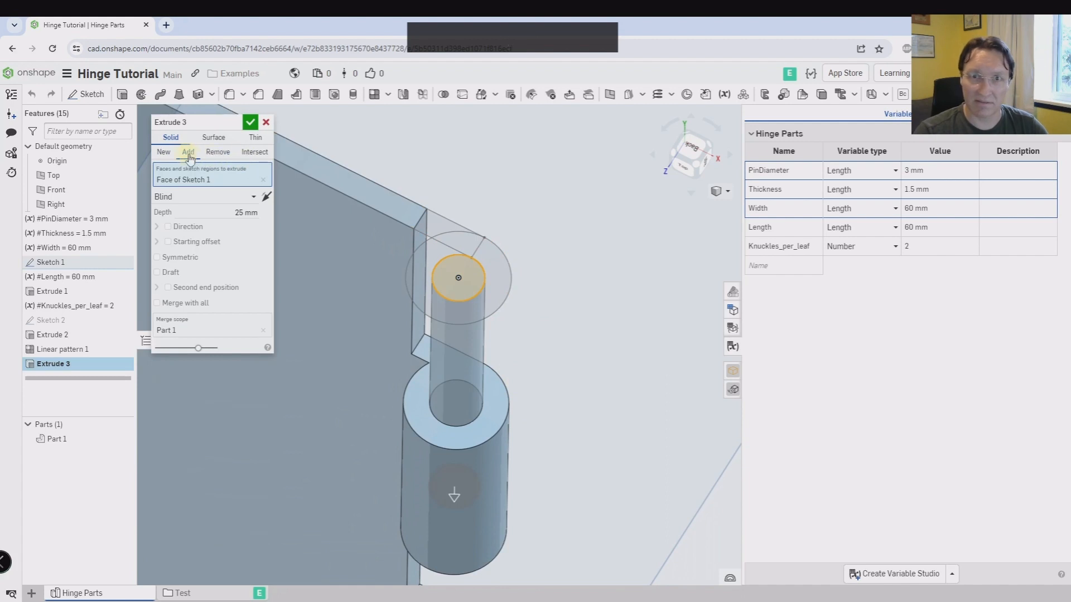
{"action": "left_click", "coordinate": [168, 156]}
{"action": "left_click", "coordinate": [230, 213]}
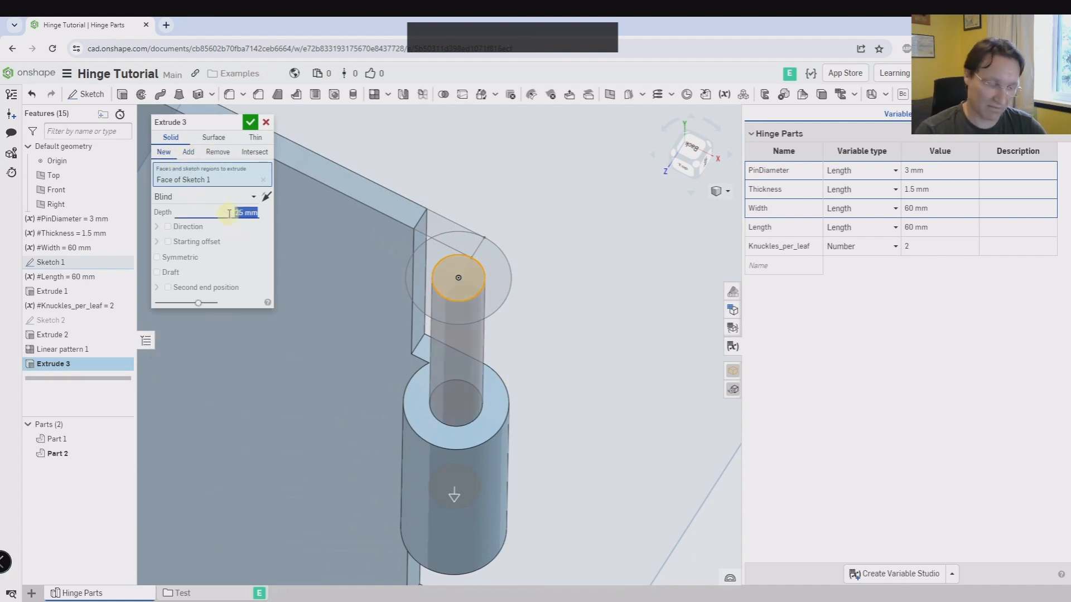
{"action": "type", "text": "len"}
{"action": "key", "text": "Return"}
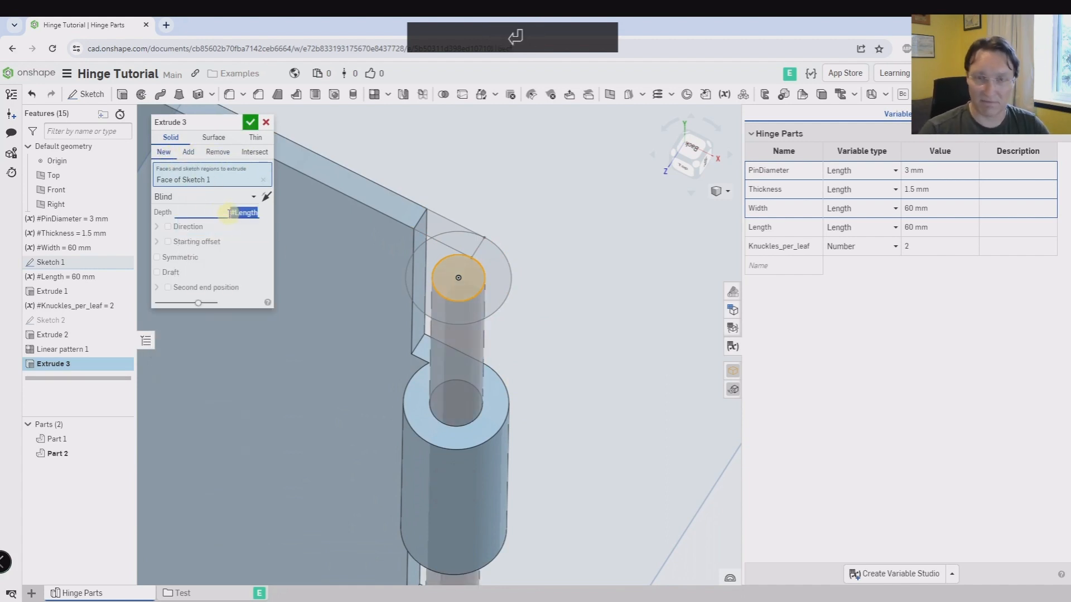
{"action": "key", "text": "Return"}
- Extrude the two ring regions around the pin circle in Sketch 1 in the opposite direction with a blind depth of 1.5 mm
{"action": "key", "text": "shift+e"}
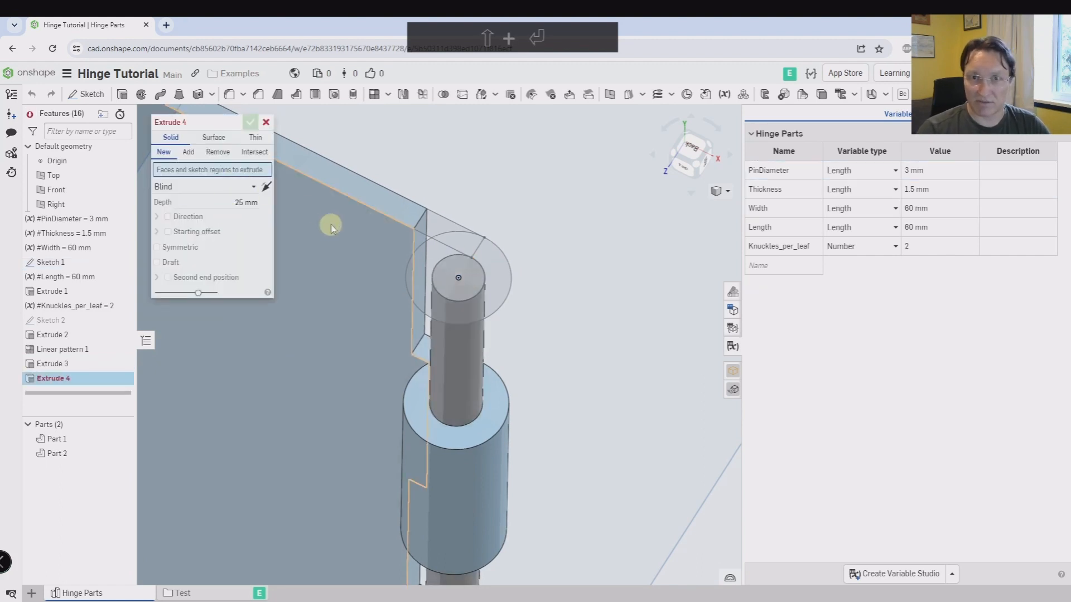
{"action": "left_click", "coordinate": [501, 289]}
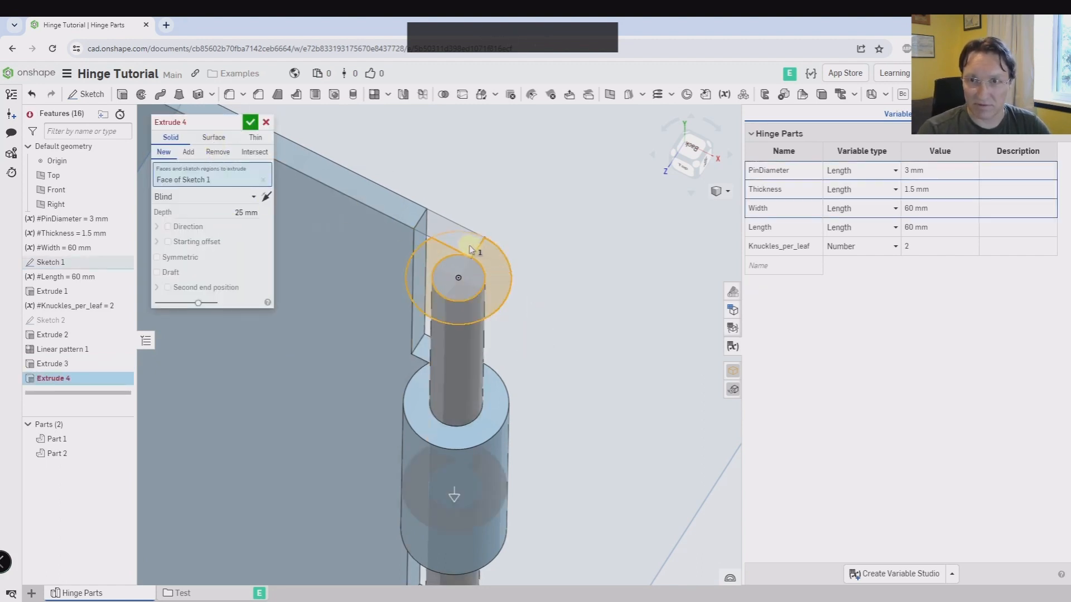
{"action": "left_click", "coordinate": [470, 249]}
{"action": "left_click", "coordinate": [266, 212]}
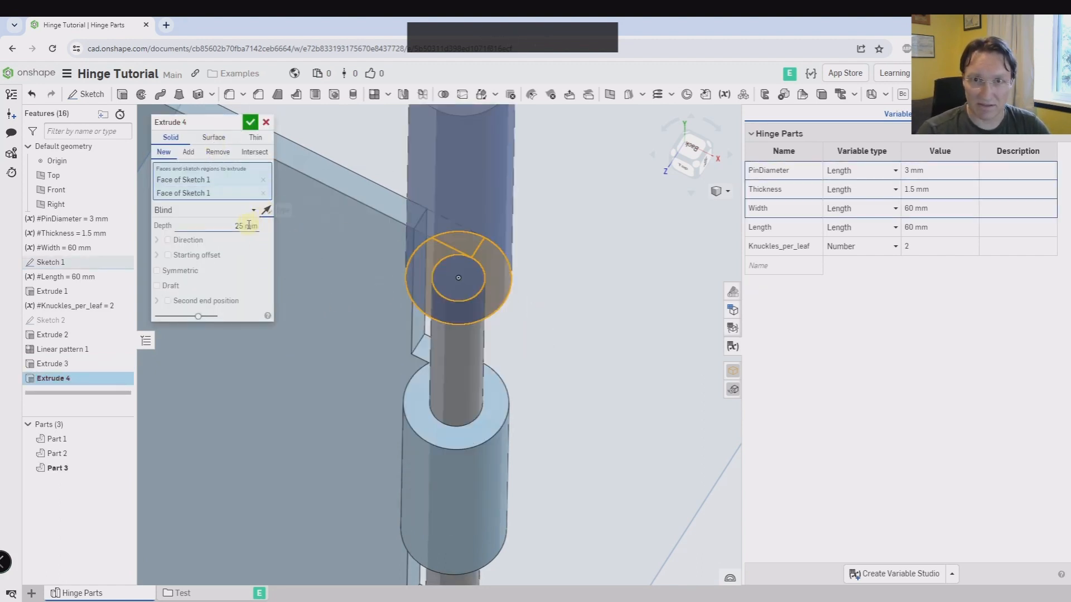
{"action": "left_click", "coordinate": [242, 225]}
{"action": "type", "text": "1"}
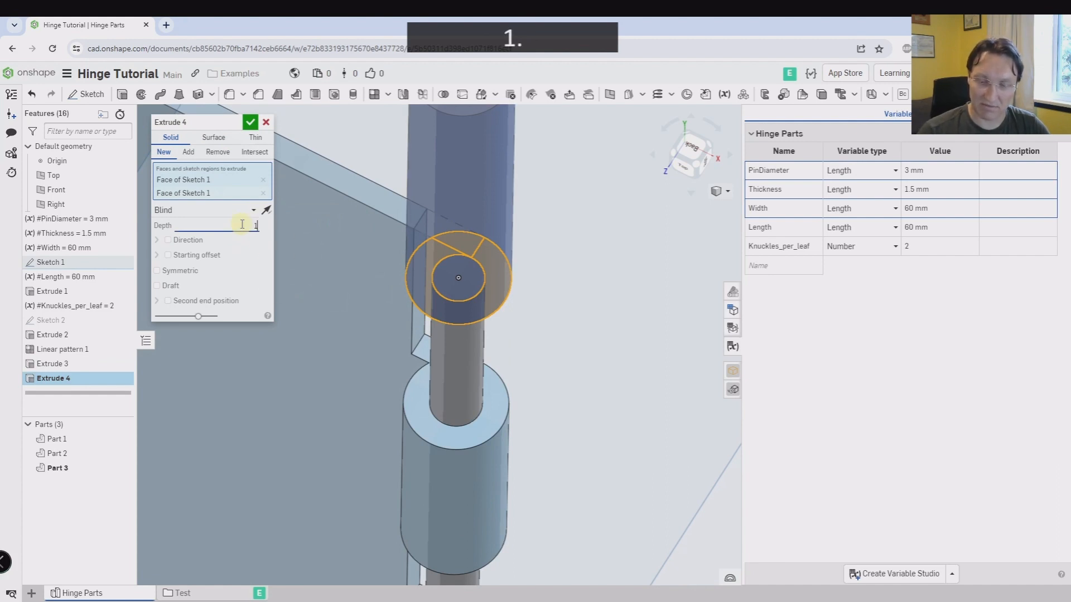
{"action": "type", "text": ".5"}
{"action": "key", "text": "Return"}
- Include the inner pin circle region in the head extrude and accept it as an Add merged with Part 2
{"action": "mouse_move", "coordinate": [492, 333]}
{"action": "right_mouse_down"}
{"action": "mouse_move", "coordinate": [487, 305]}
{"action": "mouse_move", "coordinate": [491, 329]}
{"action": "right_mouse_up"}
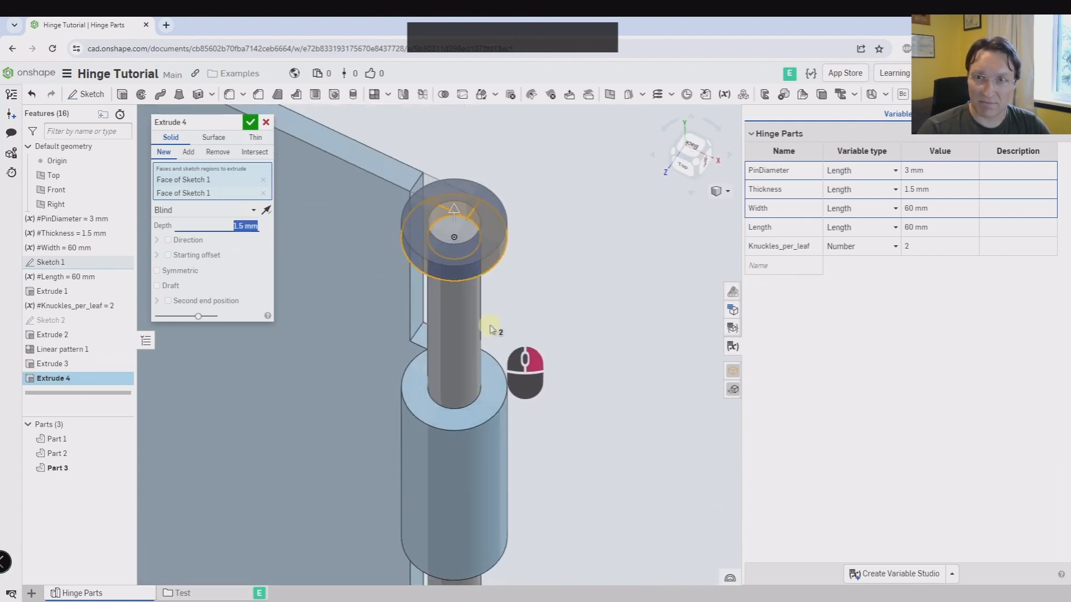
{"action": "scroll", "coordinate": [457, 204], "scroll_direction": "down", "scroll_amount": 4}
{"action": "mouse_move", "coordinate": [452, 250]}
{"action": "right_mouse_down"}
{"action": "mouse_move", "coordinate": [464, 232]}
{"action": "mouse_move", "coordinate": [455, 263]}
{"action": "mouse_move", "coordinate": [465, 247]}
{"action": "right_mouse_up"}
{"action": "left_click", "coordinate": [473, 246]}
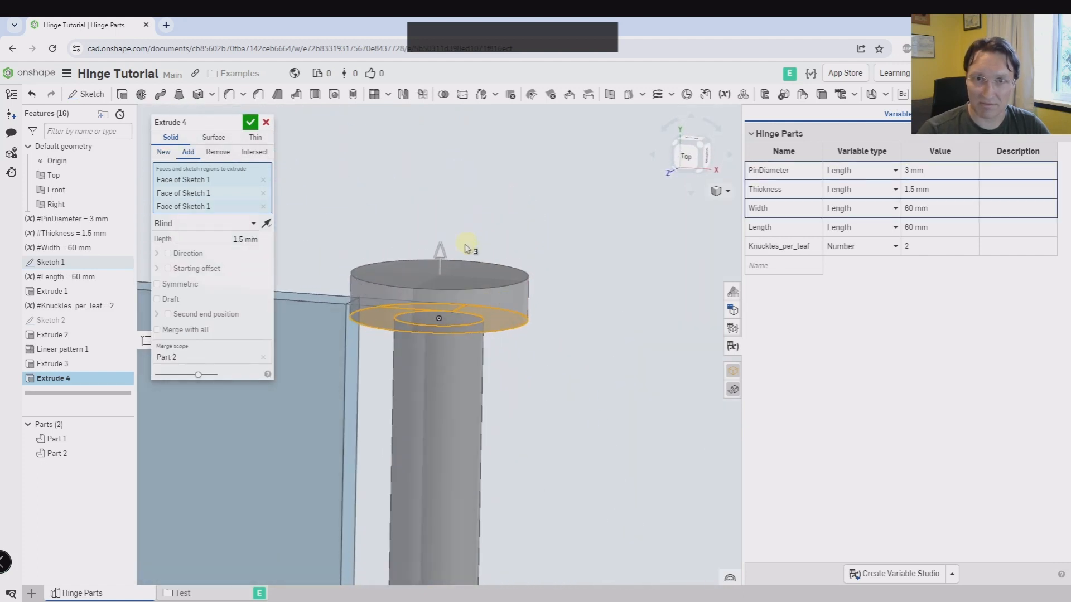
{"action": "left_click", "coordinate": [249, 127]}
- Rename Part 1 as Leaf and Part 2 as Pin
{"action": "scroll", "coordinate": [509, 375], "scroll_direction": "up", "scroll_amount": 5}
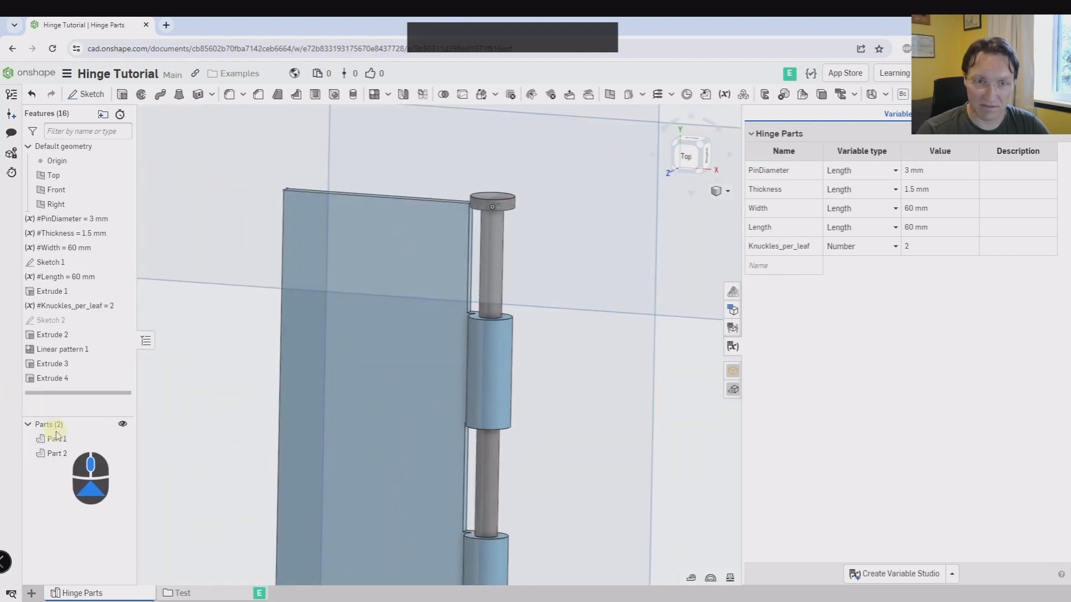
{"action": "right_click", "coordinate": [56, 439]}
{"action": "left_click", "coordinate": [109, 242]}
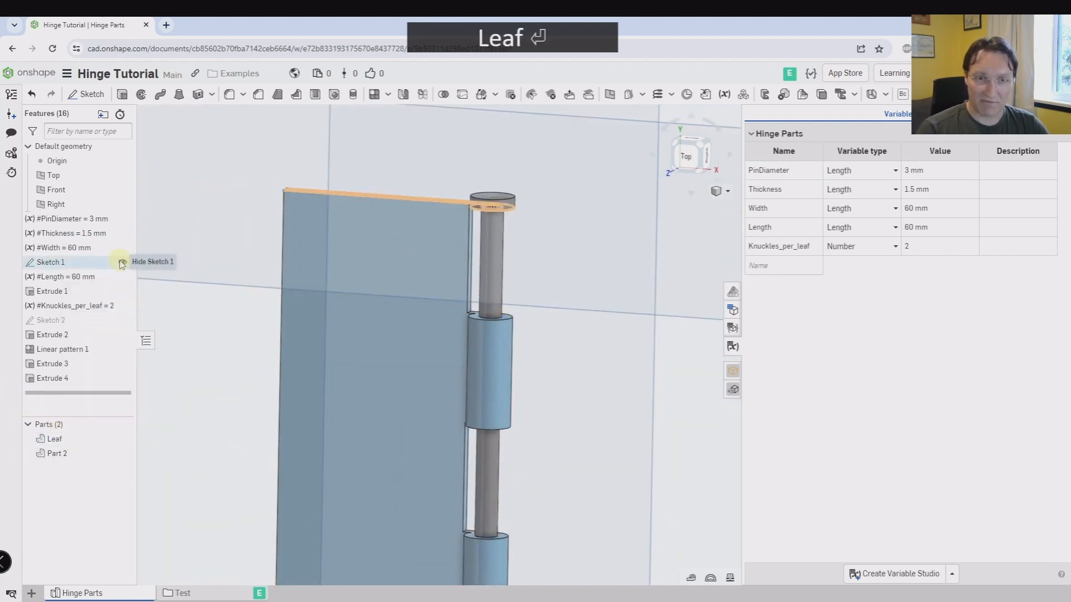
{"action": "right_click", "coordinate": [61, 453]}
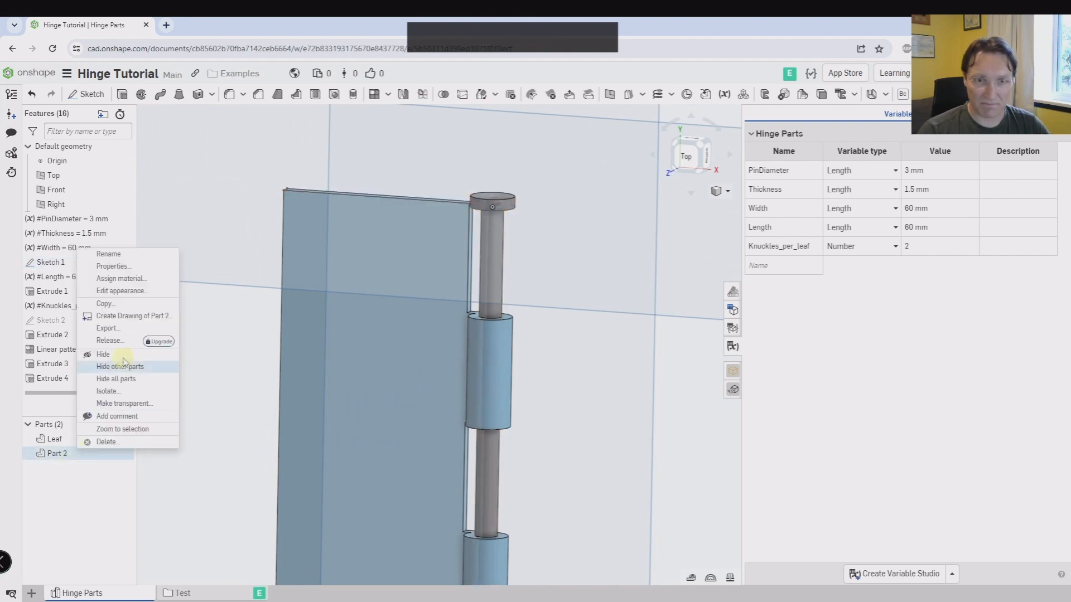
{"action": "left_click", "coordinate": [136, 258]}
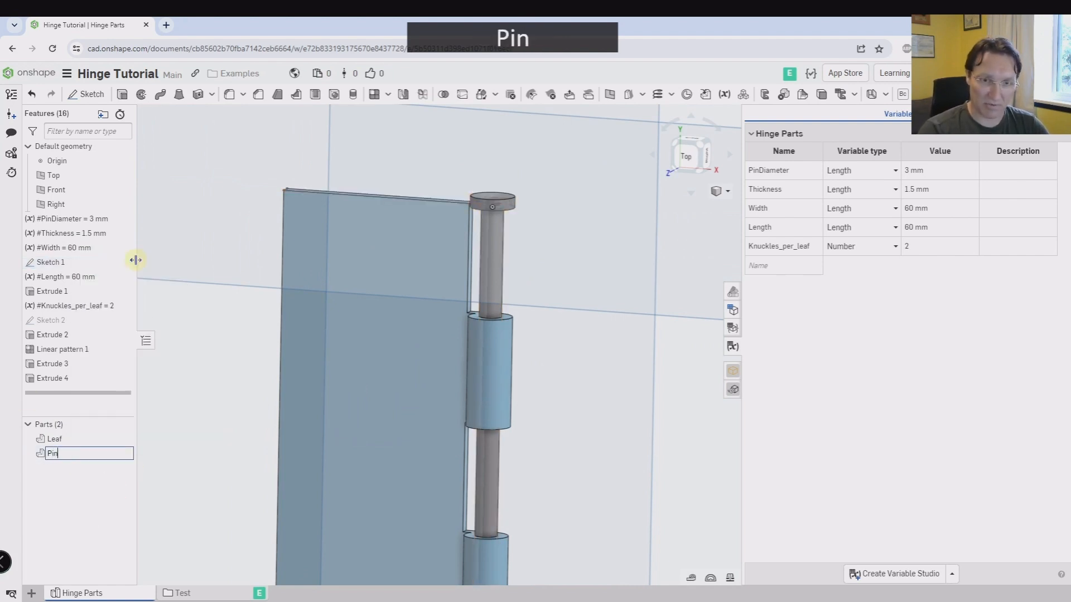
- Set the PinDiameter variable to 5 mm and the Thickness variable to 2.5 mm
{"action": "scroll", "coordinate": [437, 307], "scroll_direction": "down", "scroll_amount": 6}
{"action": "right_click_drag", "start_coordinate": [437, 306], "coordinate": [304, 287]}
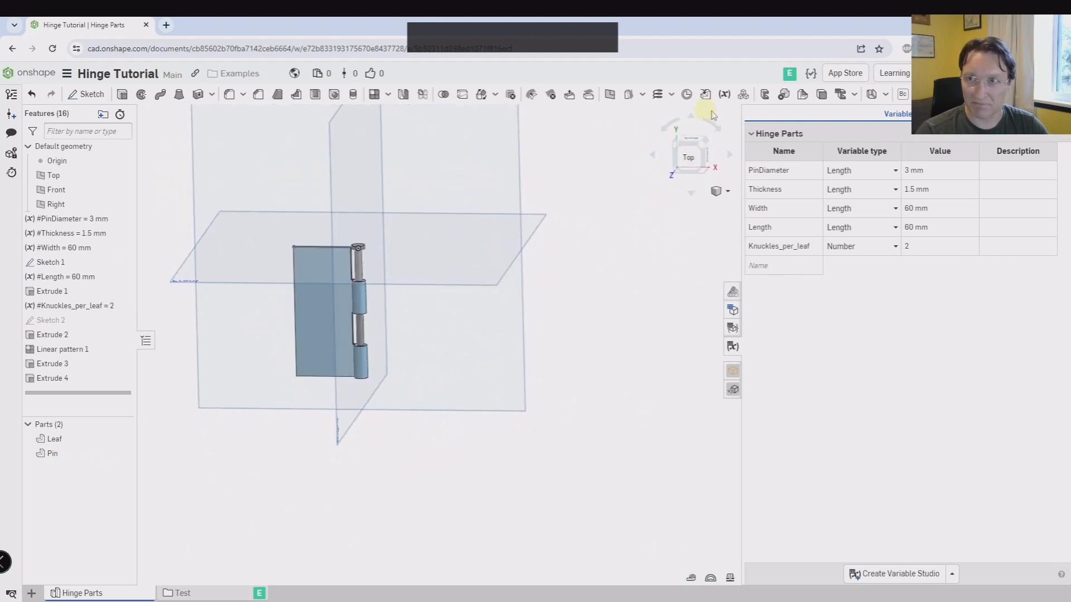
{"action": "left_click", "coordinate": [685, 164]}
{"action": "middle_click_drag", "start_coordinate": [618, 255], "coordinate": [578, 181]}
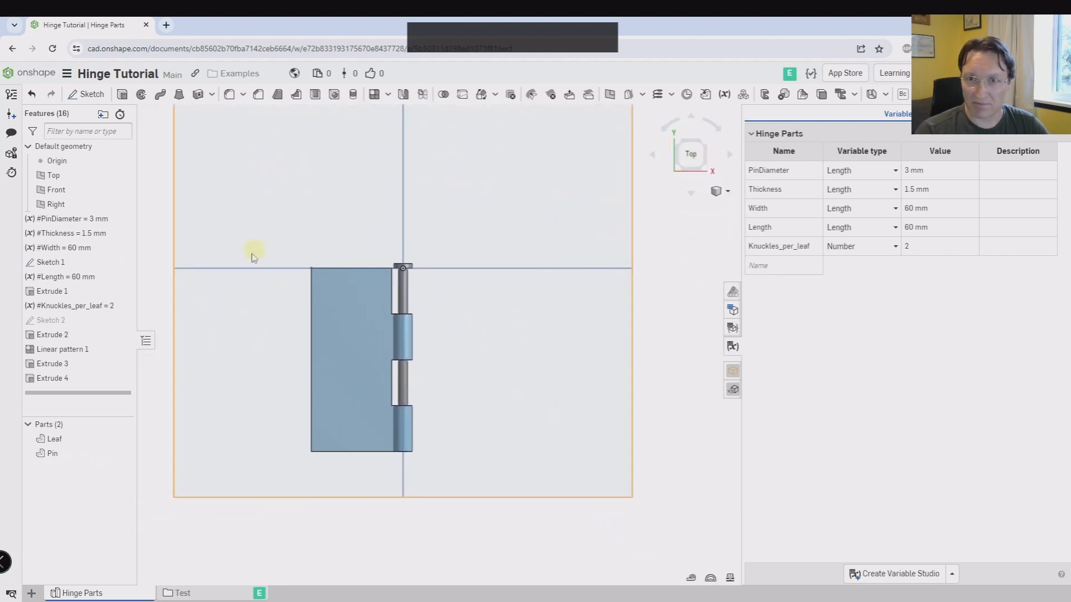
{"action": "right_click_drag", "start_coordinate": [372, 362], "coordinate": [367, 405]}
{"action": "scroll", "coordinate": [367, 404], "scroll_direction": "down", "scroll_amount": 2}
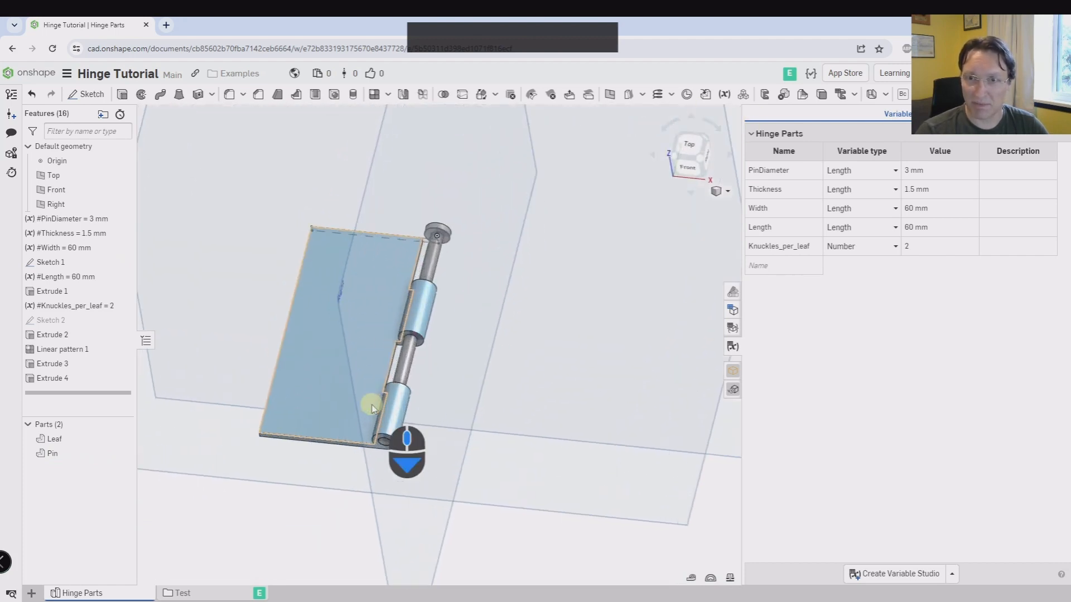
{"action": "double_click", "coordinate": [936, 170]}
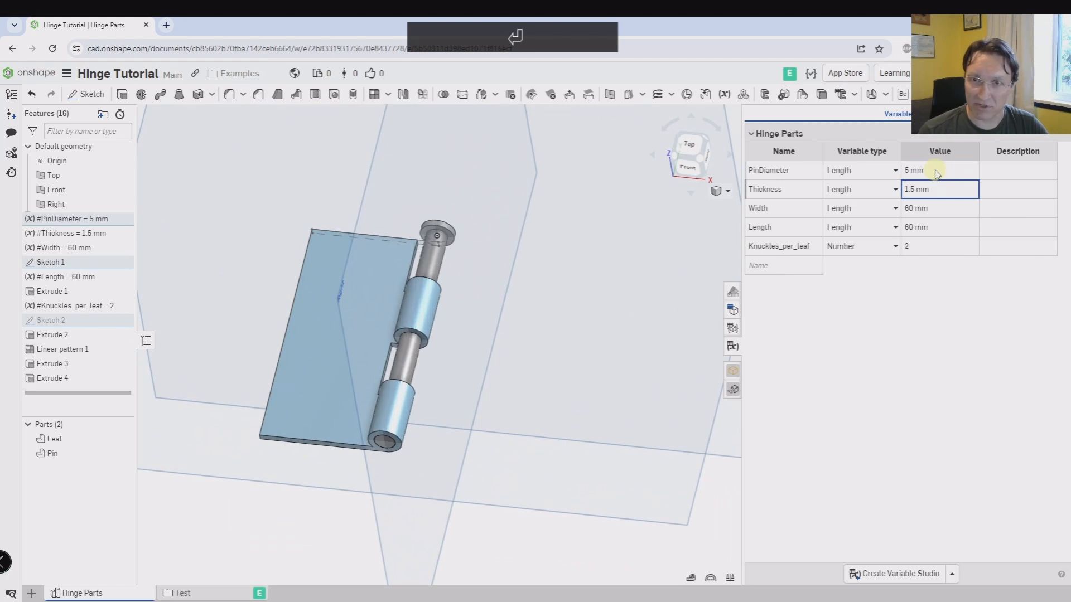
{"action": "left_click", "coordinate": [932, 191]}
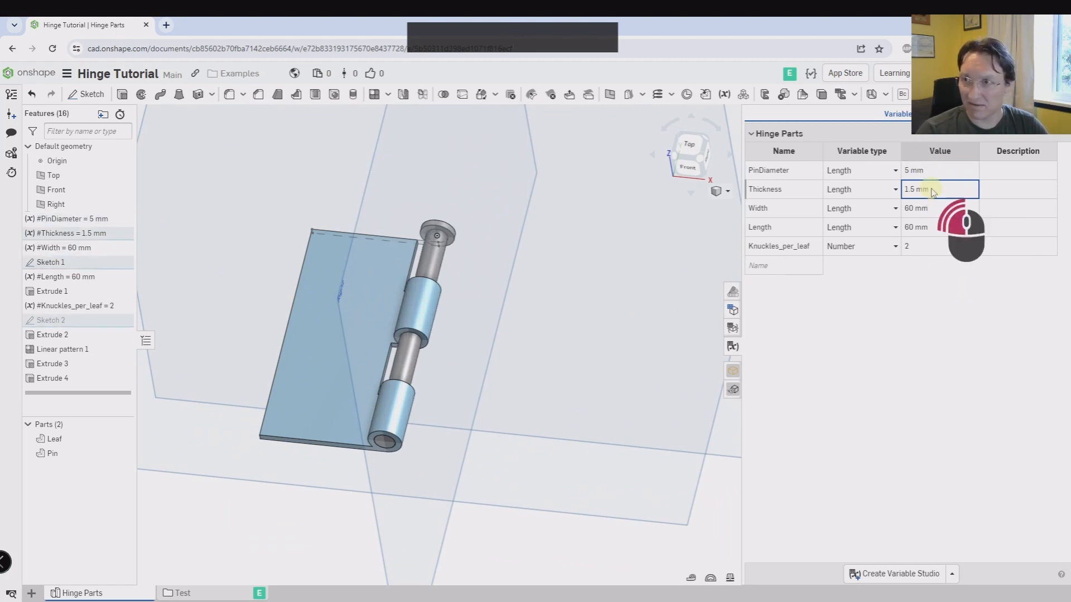
{"action": "type", "text": "2.5"}
{"action": "key", "text": "Return"}
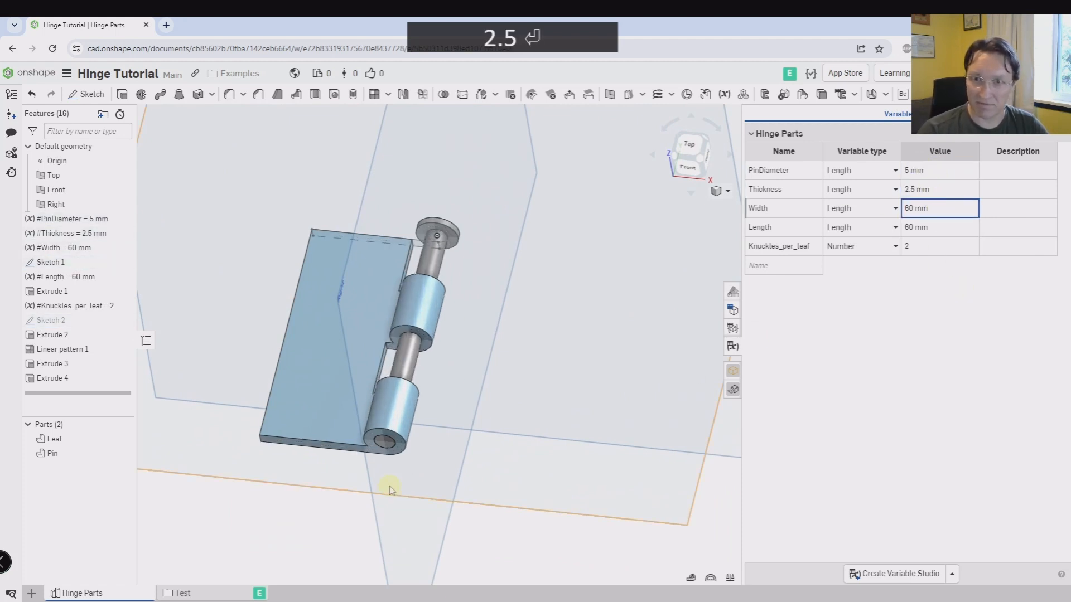
- Set the Length variable to 100 mm and the Width variable to 100 mm
{"action": "mouse_move", "coordinate": [382, 478]}
{"action": "right_mouse_down"}
{"action": "mouse_move", "coordinate": [398, 403]}
{"action": "mouse_move", "coordinate": [395, 478]}
{"action": "right_mouse_up"}
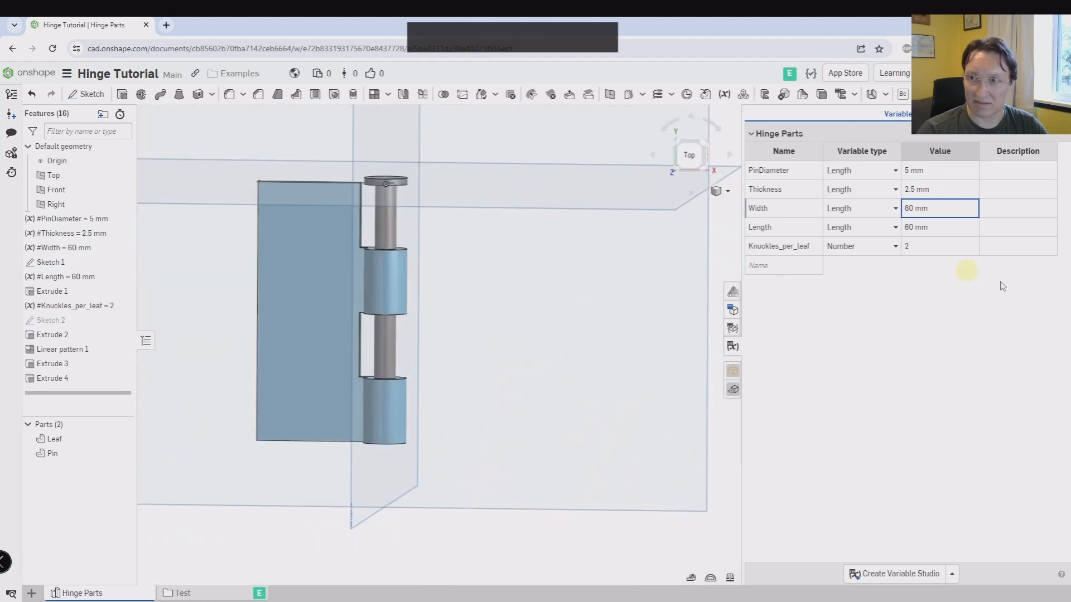
{"action": "left_click", "coordinate": [935, 230]}
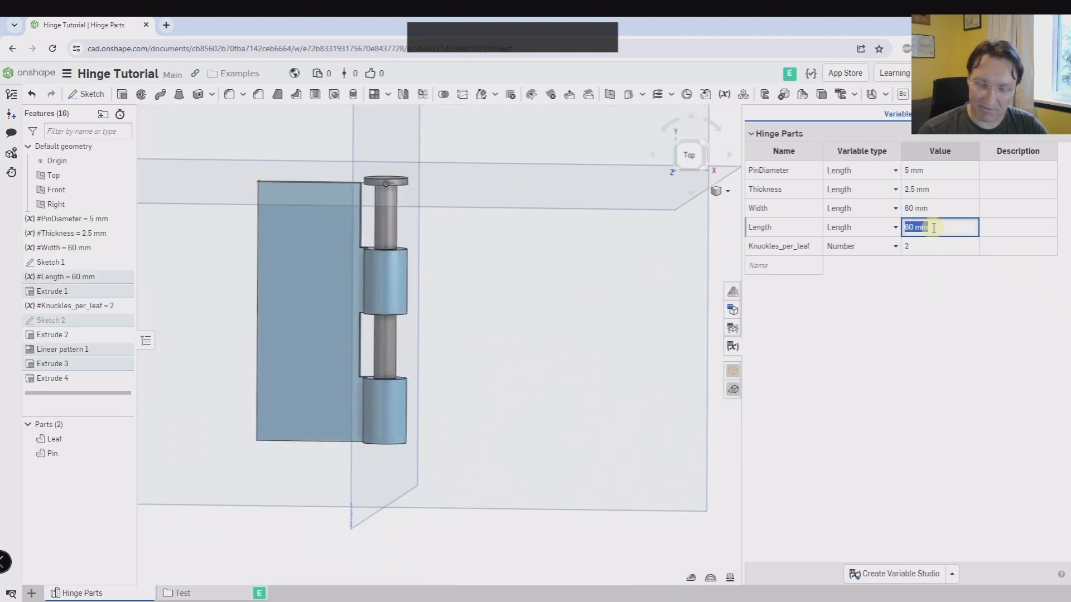
{"action": "key", "text": "Return"}
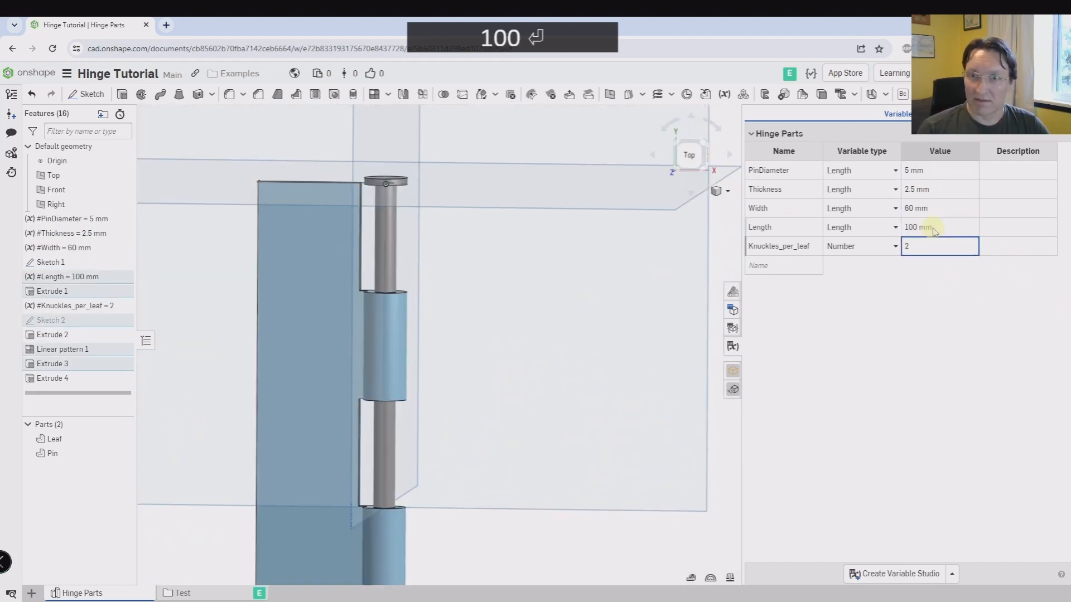
{"action": "right_click_drag", "start_coordinate": [502, 424], "coordinate": [472, 207]}
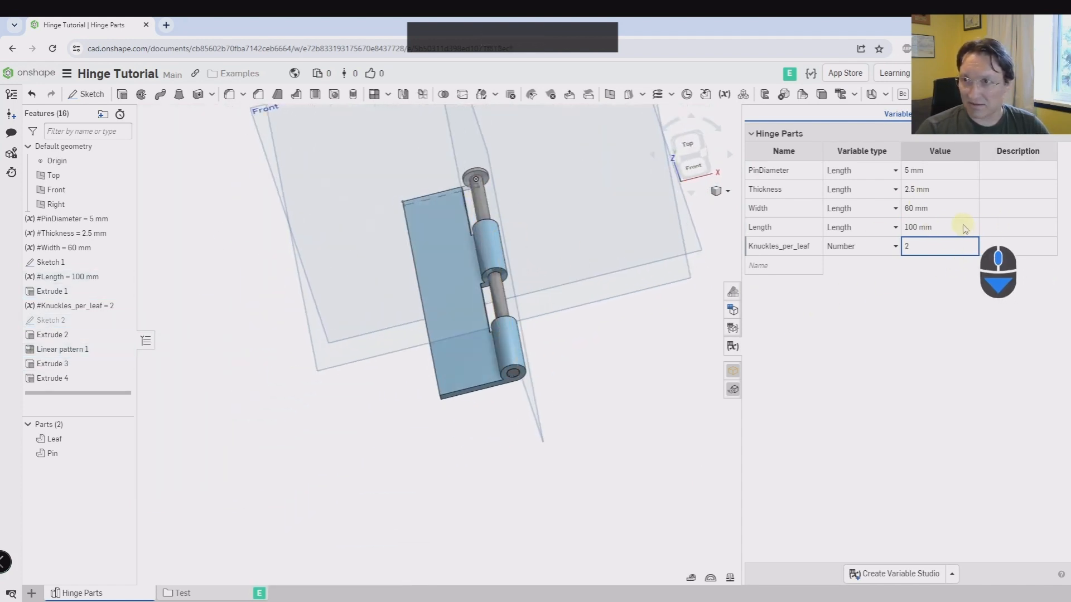
{"action": "left_click", "coordinate": [946, 210]}
{"action": "type", "text": "100"}
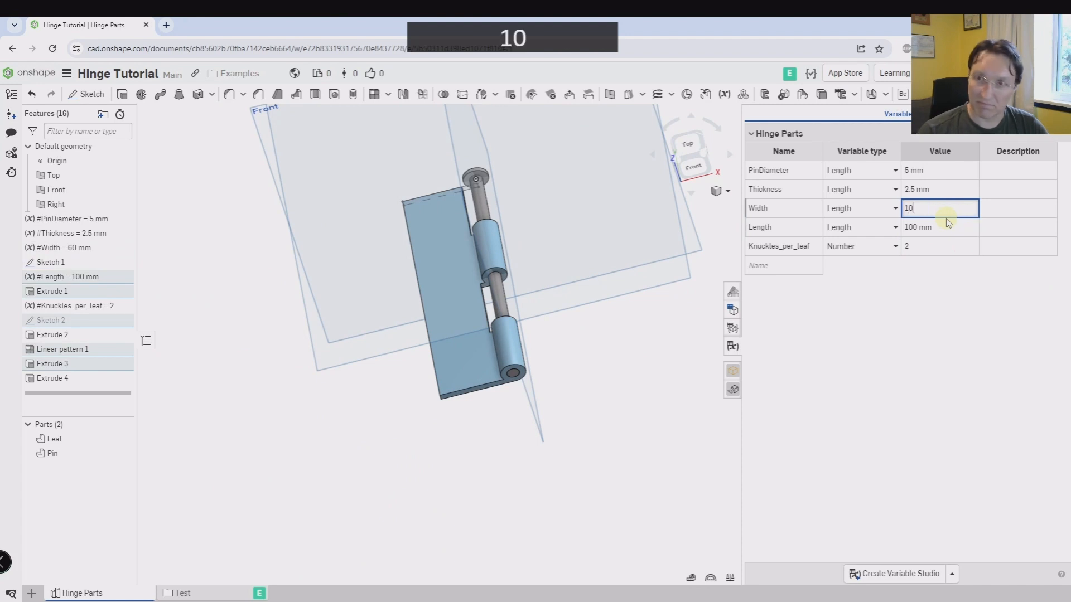
{"action": "key", "text": "Return"}
- Inspect the resized leaf, knuckles and pin from several angles and in the Top view
{"action": "right_click_drag", "start_coordinate": [491, 502], "coordinate": [486, 478]}
{"action": "scroll", "coordinate": [554, 410], "scroll_direction": "up", "scroll_amount": 3}
{"action": "middle_click_drag", "start_coordinate": [567, 342], "coordinate": [503, 339]}
{"action": "right_click_drag", "start_coordinate": [443, 335], "coordinate": [478, 399]}
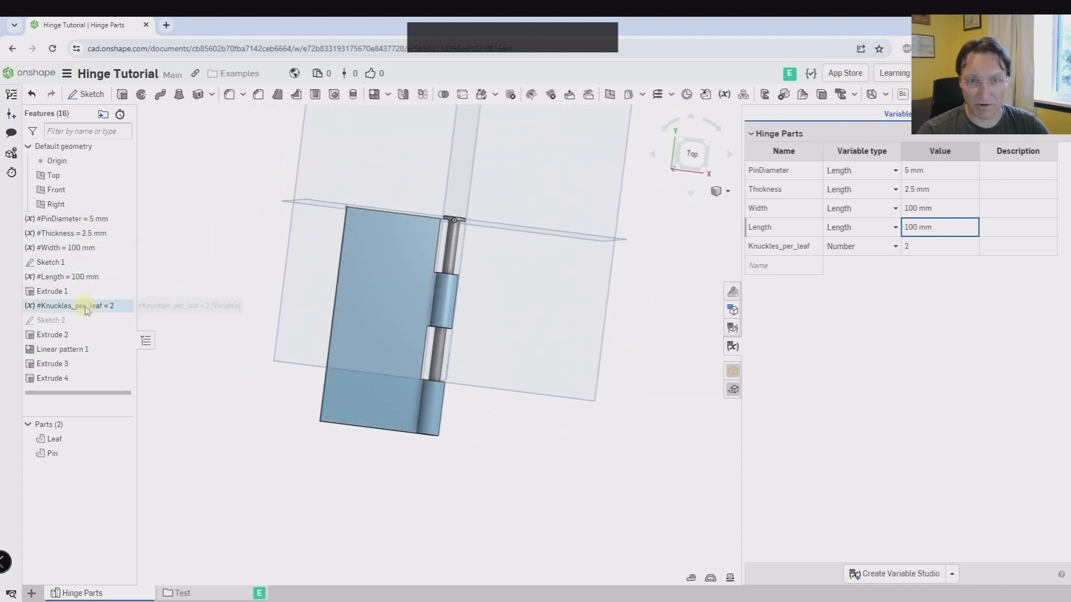
{"action": "left_click", "coordinate": [697, 168]}
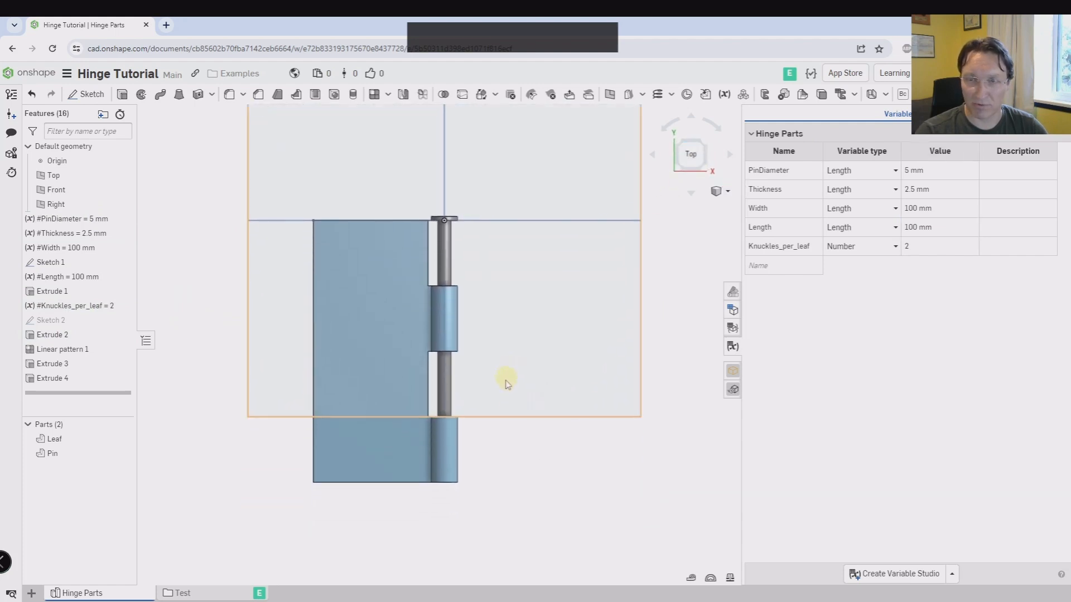
{"action": "scroll", "coordinate": [501, 400], "scroll_direction": "down", "scroll_amount": 3}
{"action": "scroll", "coordinate": [501, 401], "scroll_direction": "up", "scroll_amount": 1}
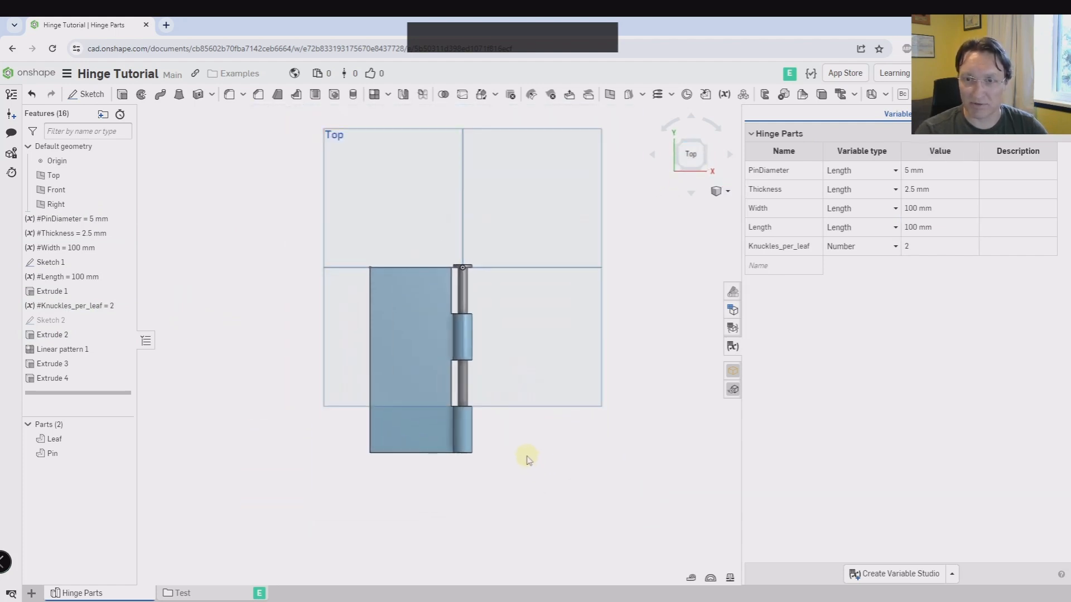